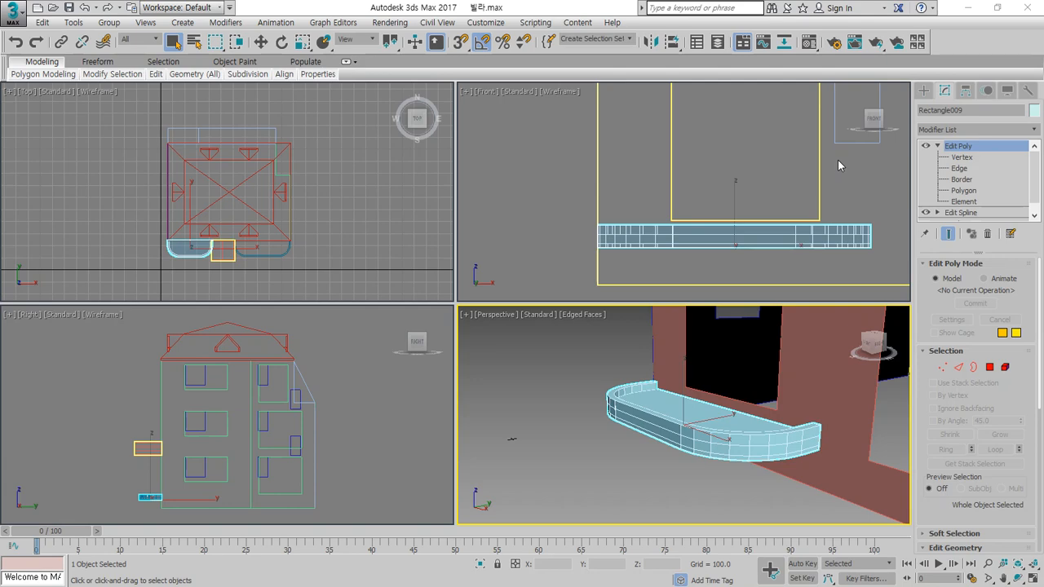
# Turn off hiding of the Shapes category so the building's drawing lines display around the balcony.
pyautogui.click(1007, 91)
pyautogui.click(944, 233)
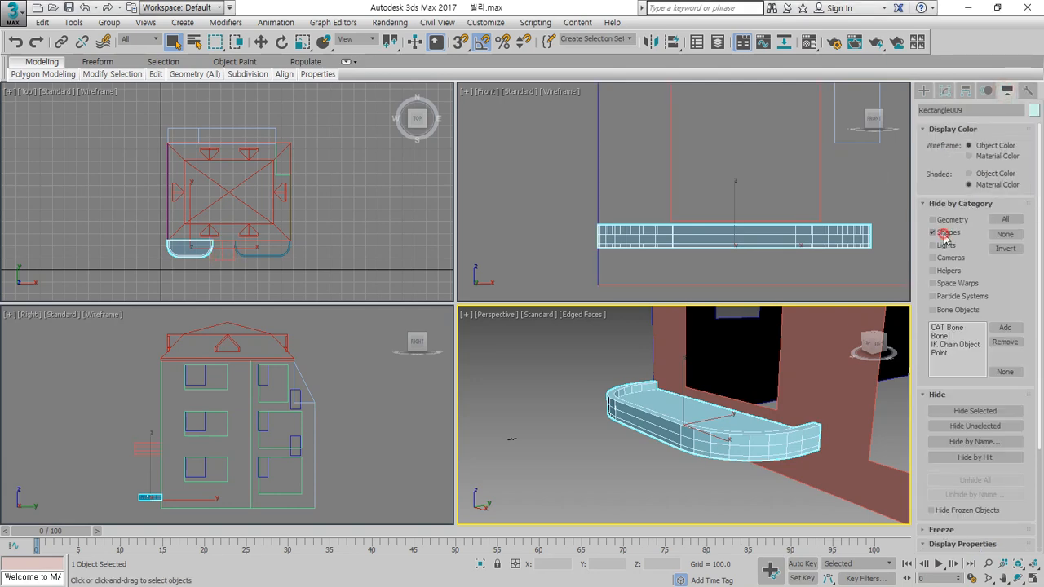
pyautogui.click(945, 234)
pyautogui.scroll(3, 626, 397)
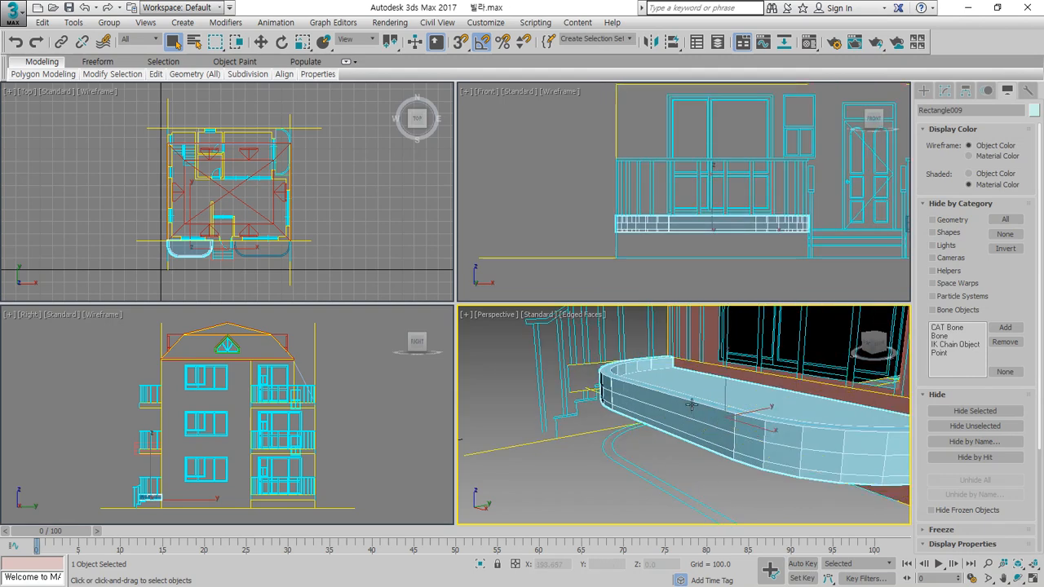
pyautogui.keyDown('alt'); pyautogui.moveTo(691, 404); pyautogui.dragTo(600, 436, button='middle'); pyautogui.keyUp('alt')
pyautogui.scroll(-3, 599, 435)
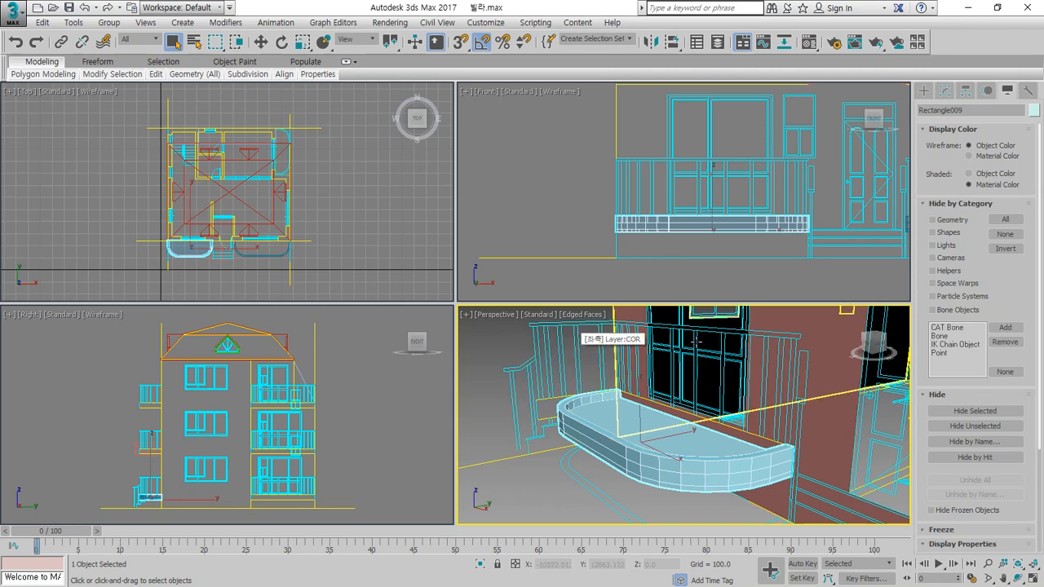
# Isolate the balcony slab together with the 좌측 side elevation drawing group, and clear the selection.
pyautogui.click(633, 424)
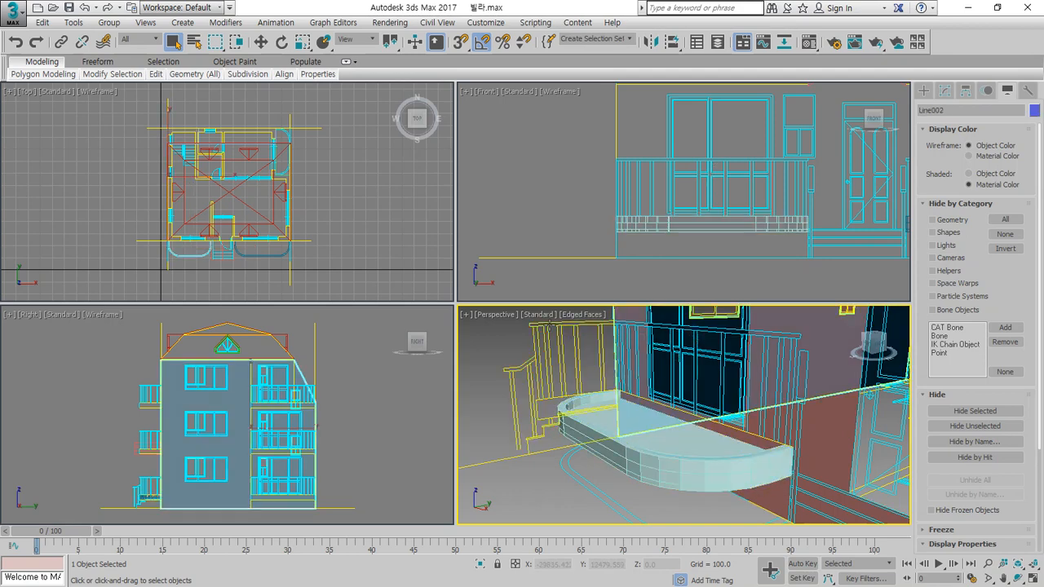
pyautogui.click(514, 342)
pyautogui.keyDown('alt'); pyautogui.moveTo(613, 356); pyautogui.dragTo(654, 382, button='middle'); pyautogui.keyUp('alt')
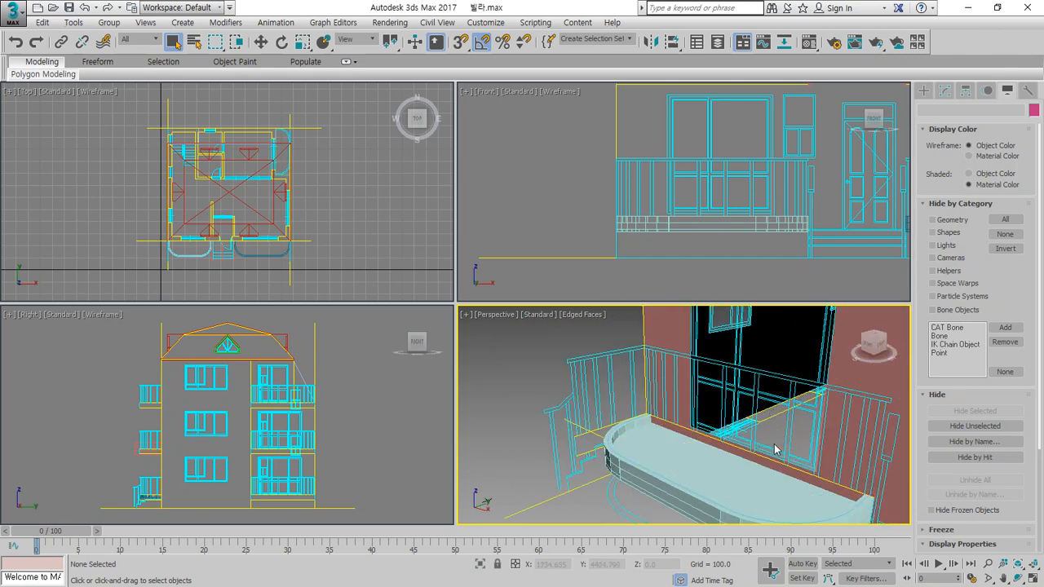
pyautogui.click(629, 446)
pyautogui.doubleClick(639, 464)
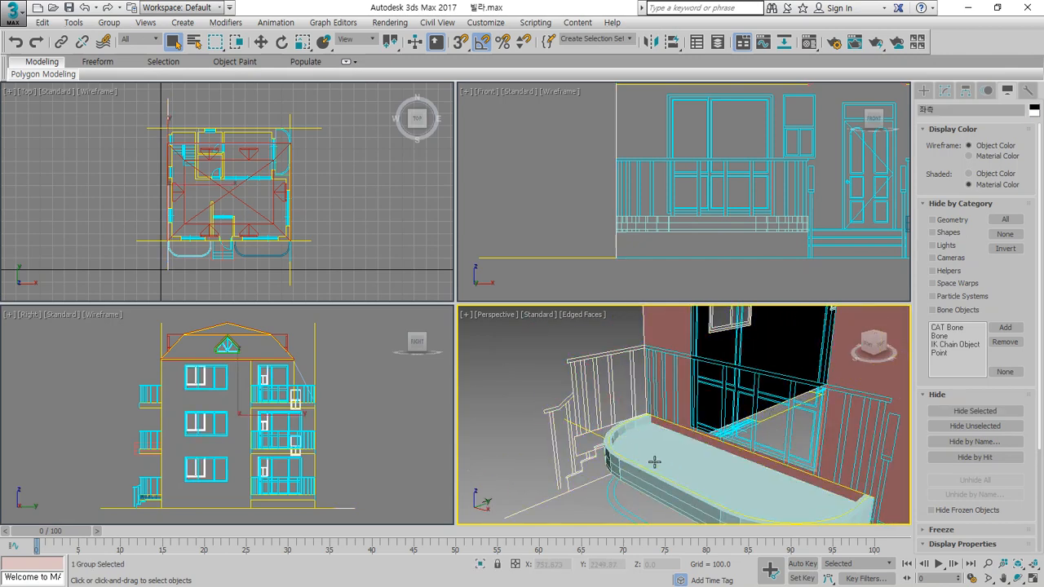
pyautogui.click(73, 22)
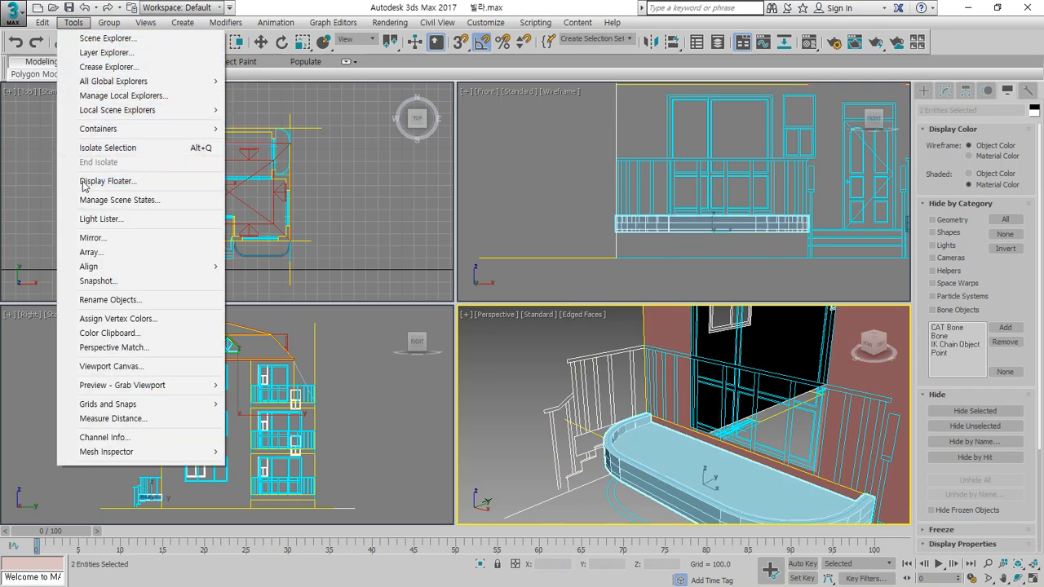
pyautogui.click(180, 153)
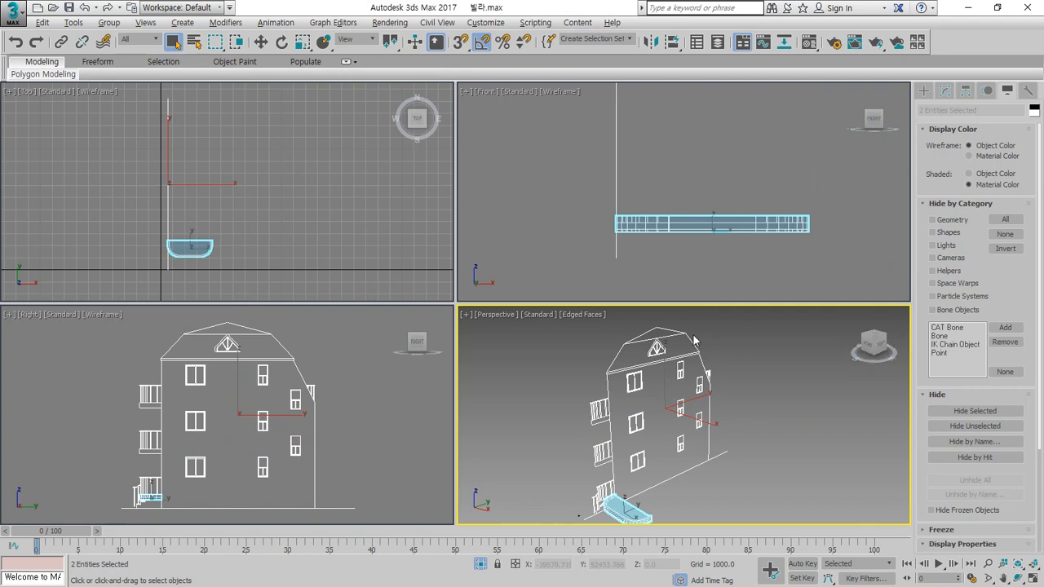
pyautogui.click(705, 288)
pyautogui.scroll(4, 660, 482)
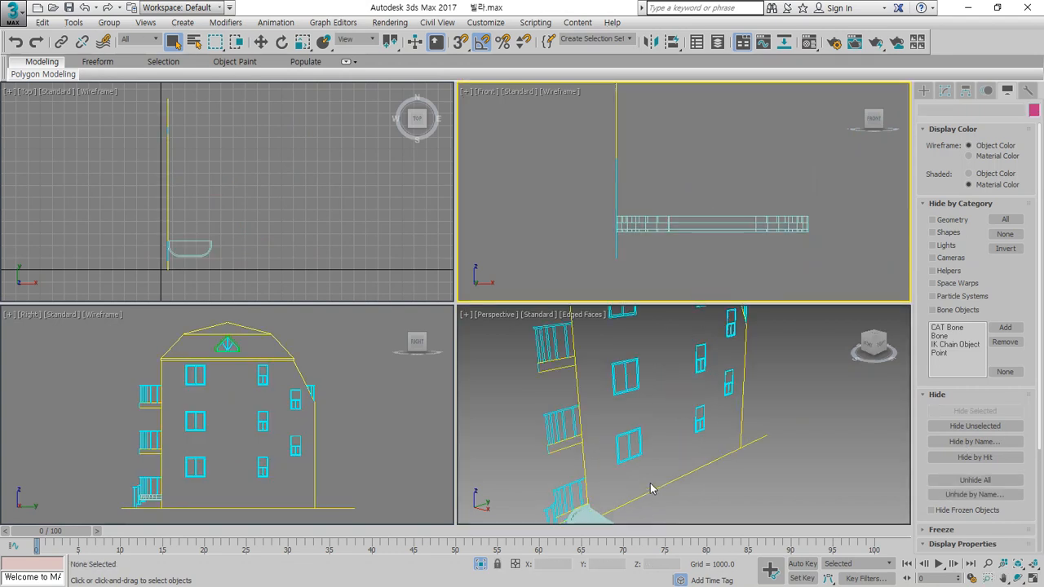
pyautogui.moveTo(649, 483); pyautogui.dragTo(640, 439, button='middle')
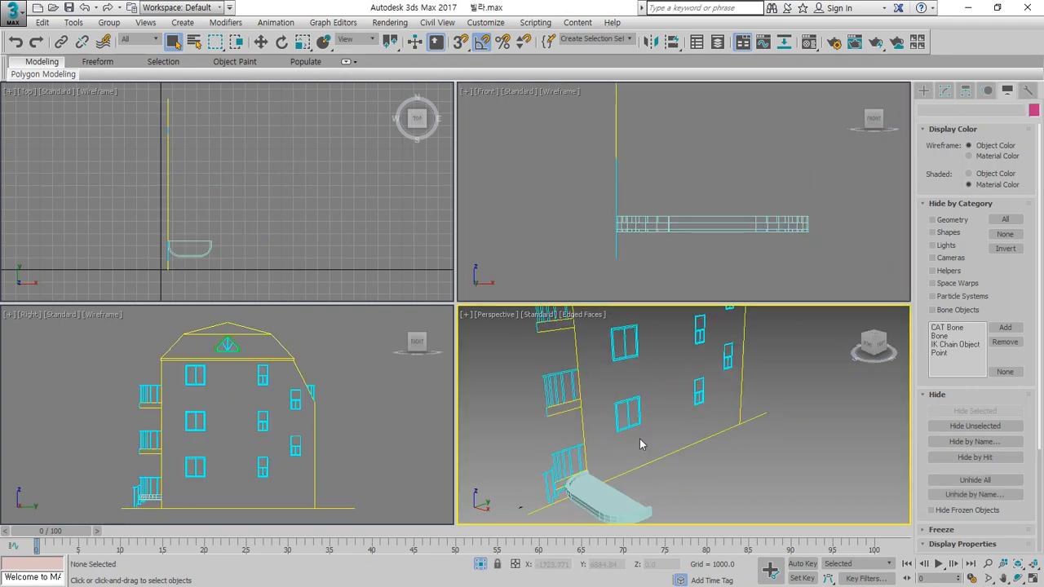
# Hide the Shapes category and show it again.
pyautogui.moveTo(1010, 282); pyautogui.dragTo(1003, 239)
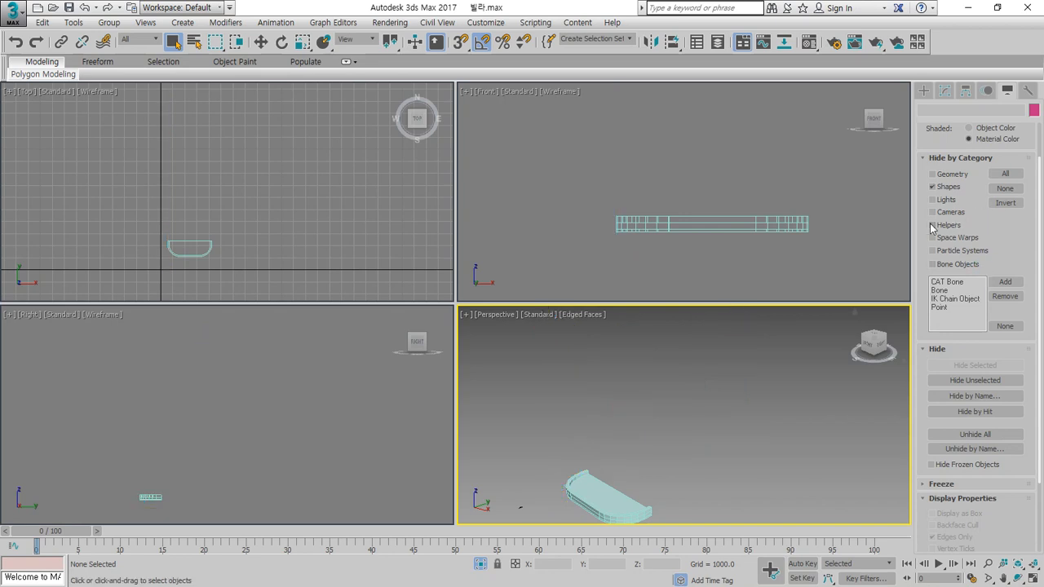
pyautogui.click(948, 187)
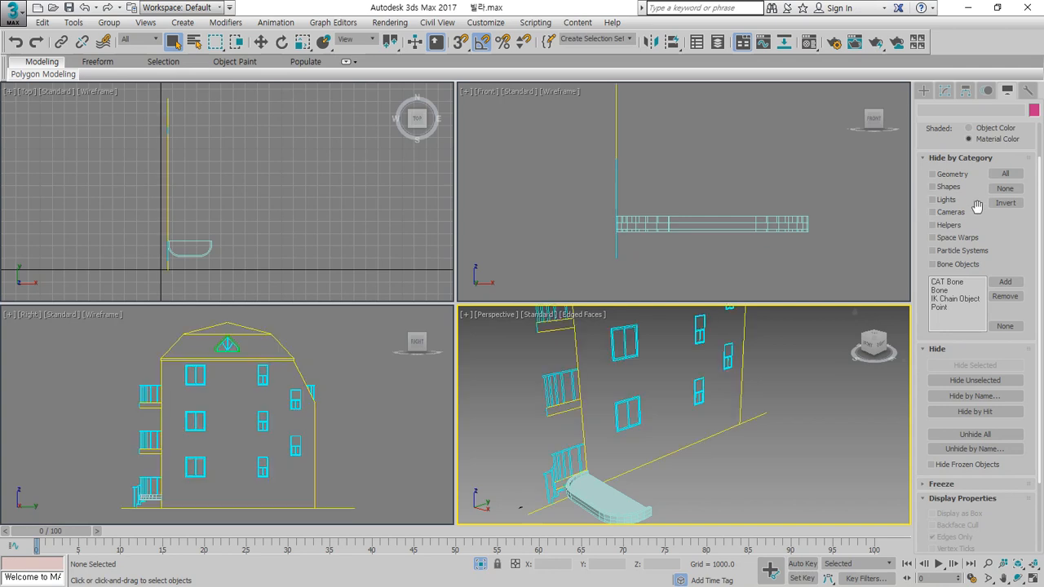
pyautogui.hotkey('shift', 's')
pyautogui.hotkey('shift', 's')
# Hide the Geometry category and show it again.
pyautogui.hotkey('shift', 'g')
pyautogui.hotkey('shift', 'g')
pyautogui.hotkey('shift', 'g')
pyautogui.hotkey('shift', 'g')
pyautogui.hotkey('shift', 'g')
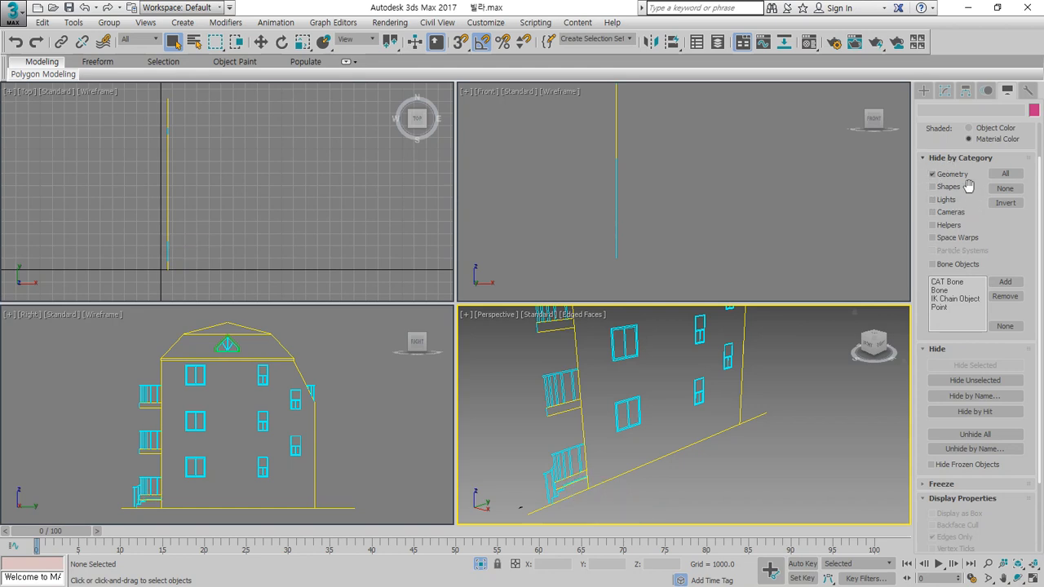
pyautogui.hotkey('shift', 'g')
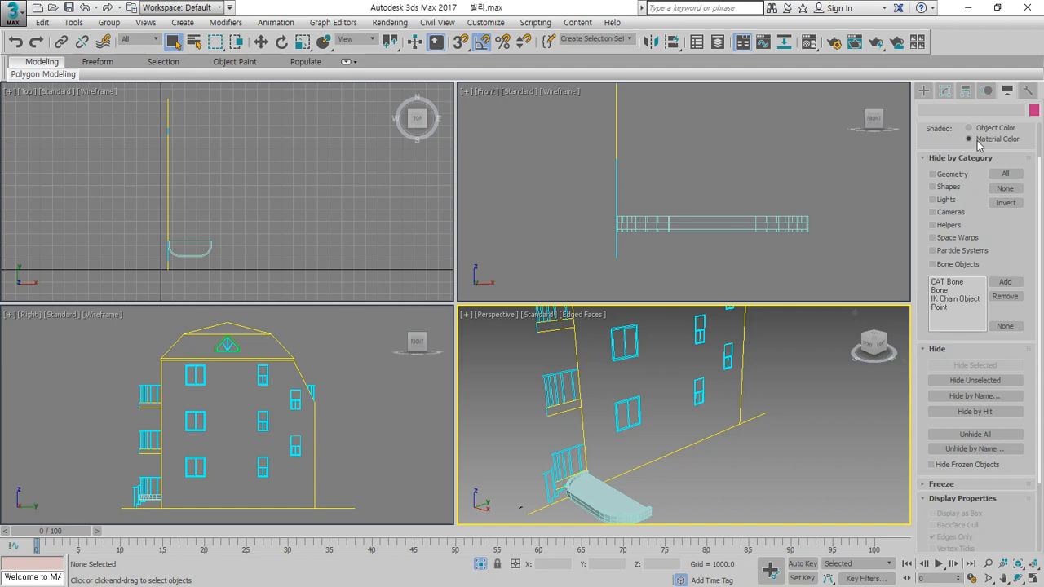
# Toggle the display of shapes off and on, and do the same for geometry.
pyautogui.click(946, 187)
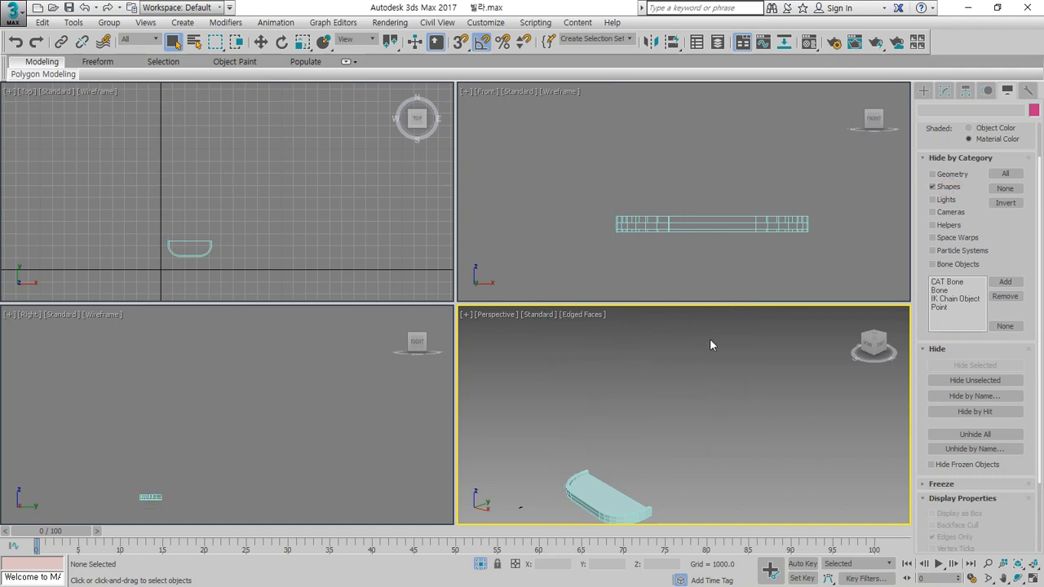
pyautogui.moveTo(697, 416); pyautogui.dragTo(718, 354, button='middle')
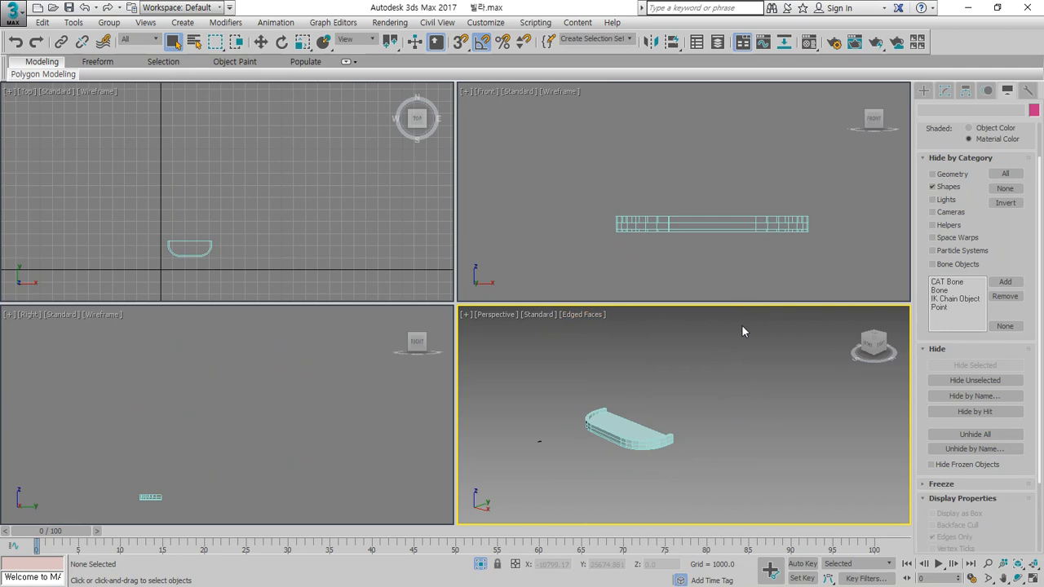
pyautogui.hotkey('shift', 's')
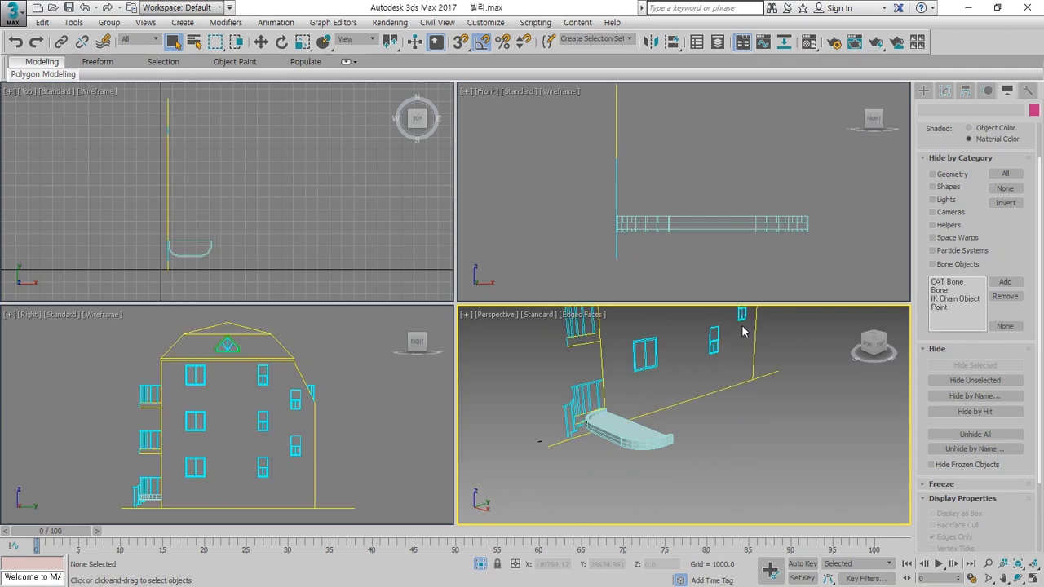
pyautogui.hotkey('shift', 's')
pyautogui.hotkey('shift', 's')
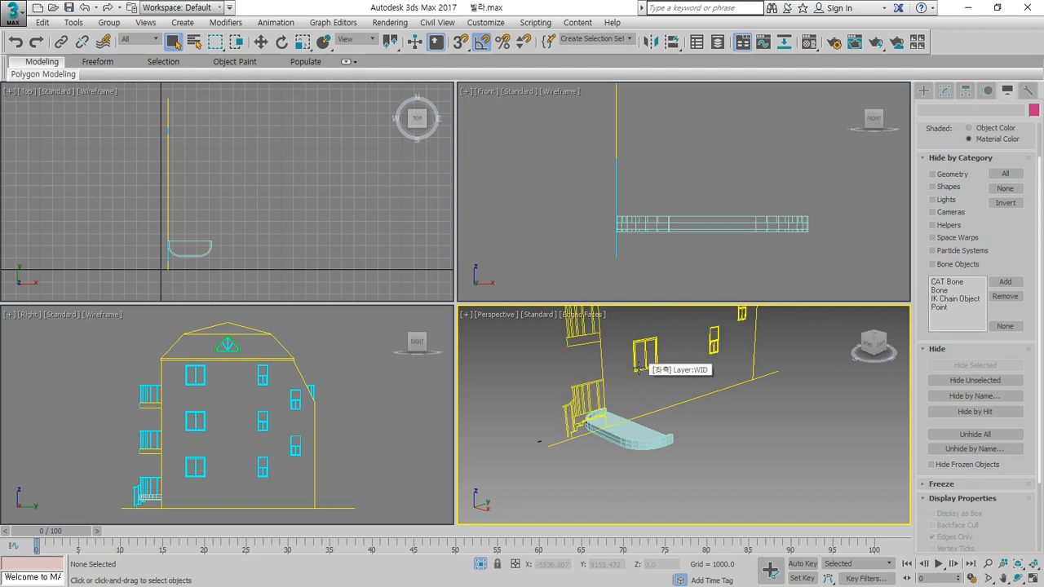
pyautogui.hotkey('shift', 'g')
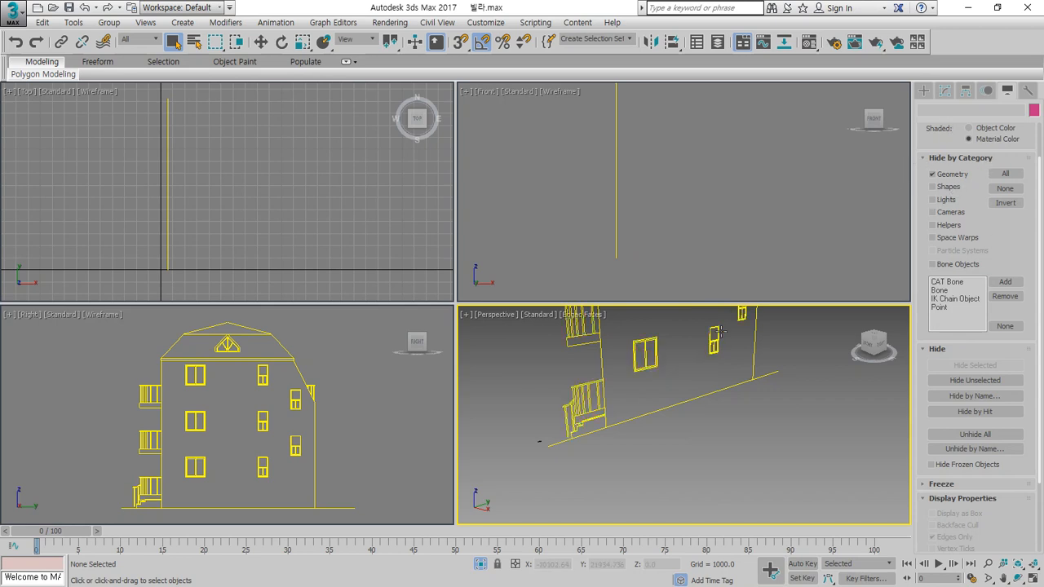
pyautogui.hotkey('shift', 'g')
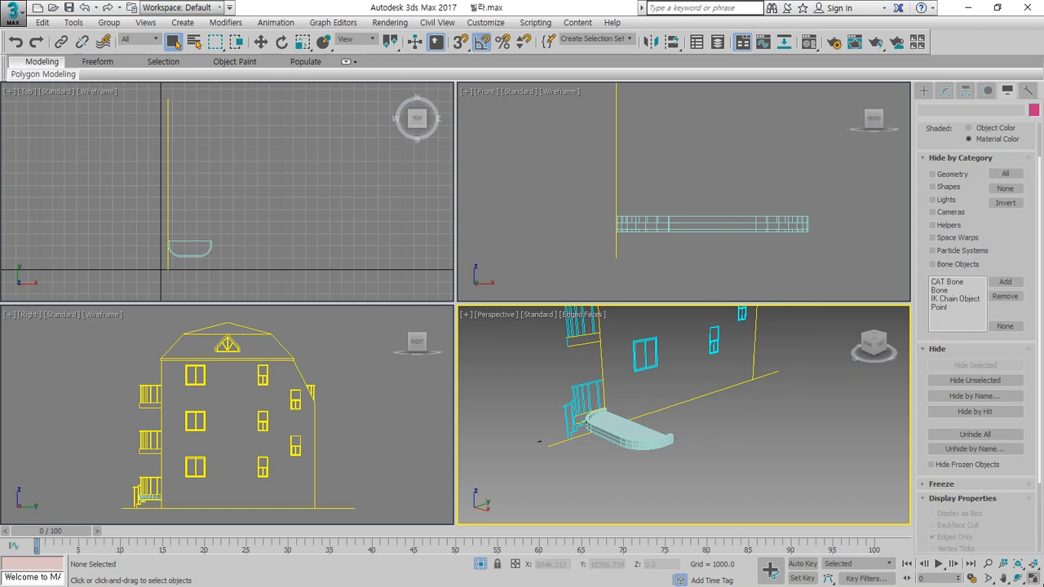
# Select the balcony slab and, at Edit Poly's Polygon level, select the top face of its curved rim.
pyautogui.click(657, 437)
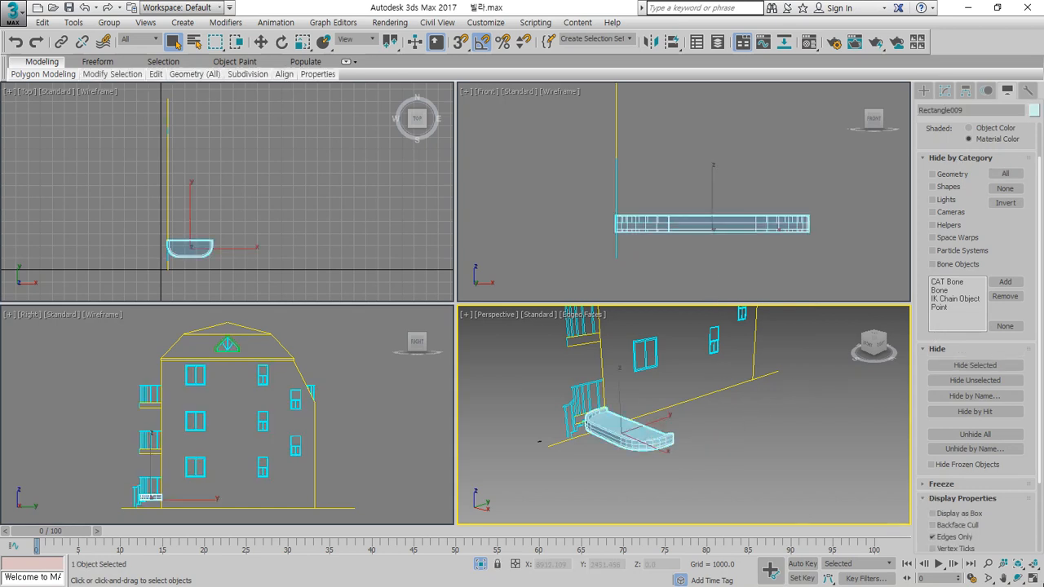
pyautogui.click(1034, 564)
pyautogui.click(947, 93)
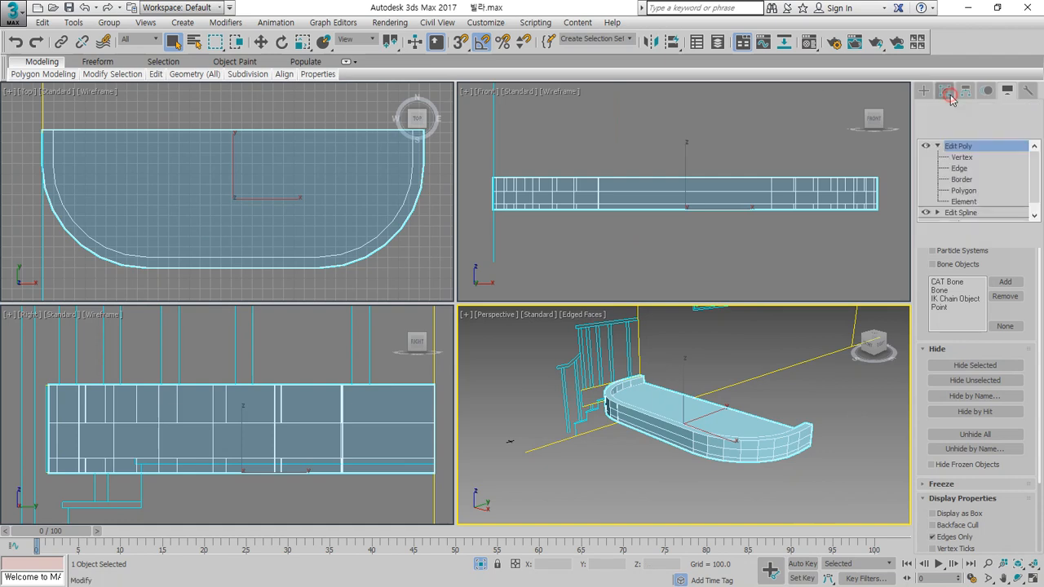
pyautogui.click(970, 193)
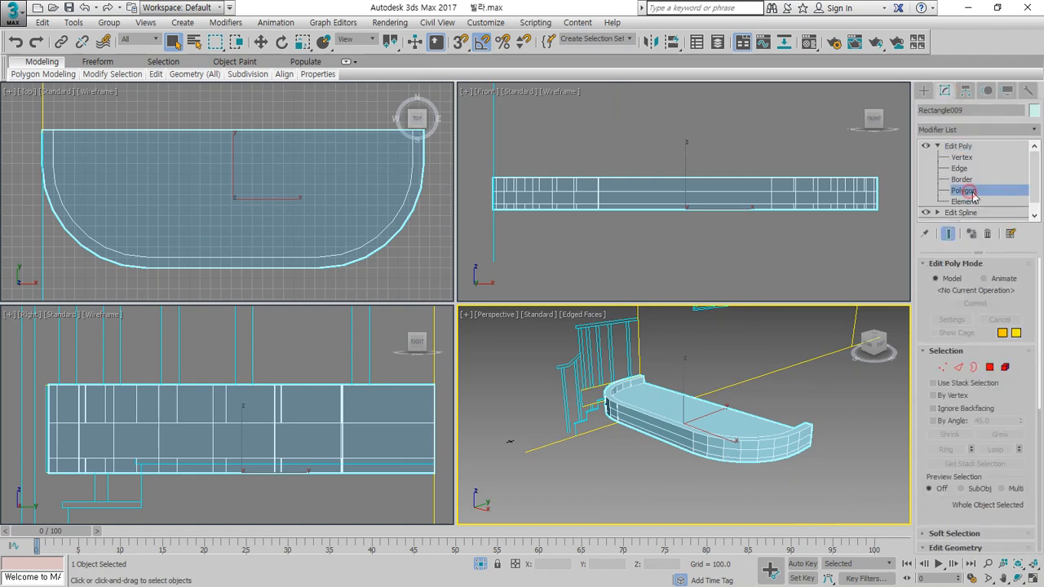
pyautogui.click(394, 233)
pyautogui.scroll(5, 642, 380)
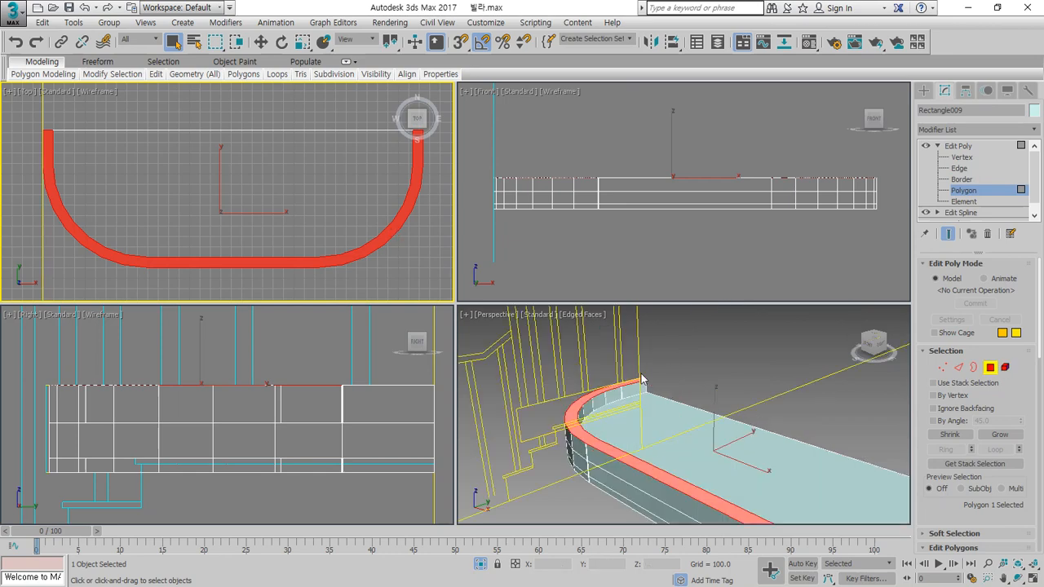
pyautogui.scroll(2, 642, 380)
pyautogui.scroll(-2, 643, 372)
pyautogui.moveTo(643, 372)
pyautogui.mouseDown(button='middle')
pyautogui.moveTo(637, 438)
pyautogui.moveTo(655, 386)
pyautogui.mouseUp(button='middle')
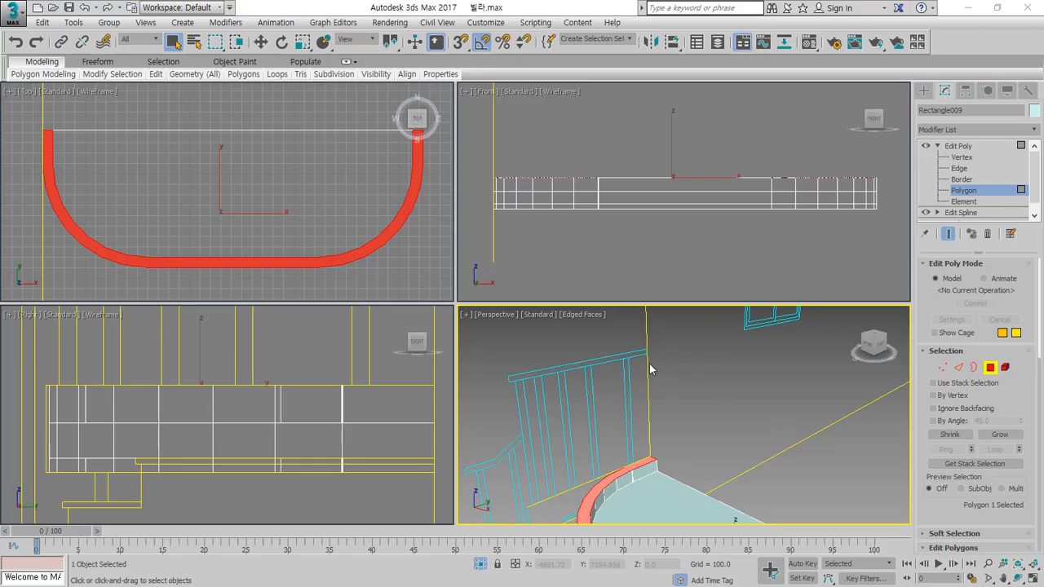
pyautogui.moveTo(658, 360)
pyautogui.mouseDown()
pyautogui.moveTo(626, 358)
pyautogui.moveTo(653, 365)
pyautogui.mouseUp()
pyautogui.moveTo(648, 455); pyautogui.dragTo(647, 364)
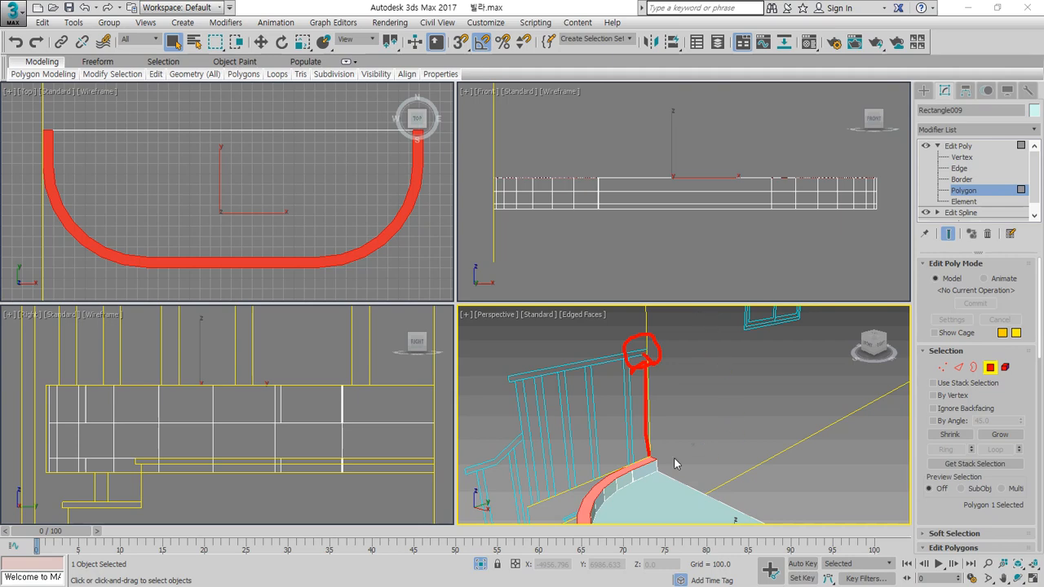
pyautogui.press('Escape')
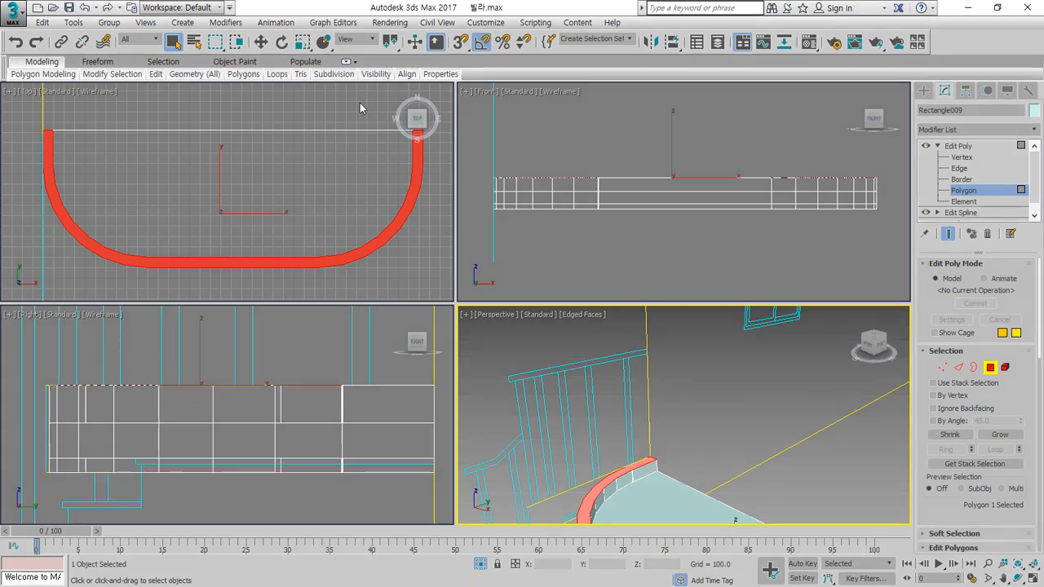
# Clone the rim's top face straight up to a Z of about 1696, using Clone To Element.
pyautogui.click(261, 41)
pyautogui.scroll(-3, 706, 440)
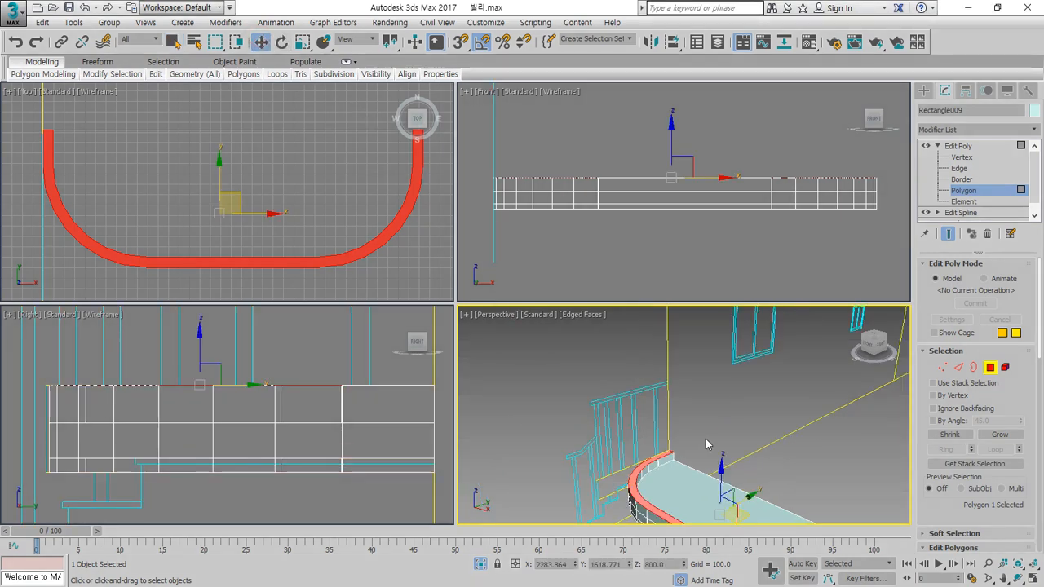
pyautogui.moveTo(707, 440); pyautogui.dragTo(668, 384, button='middle')
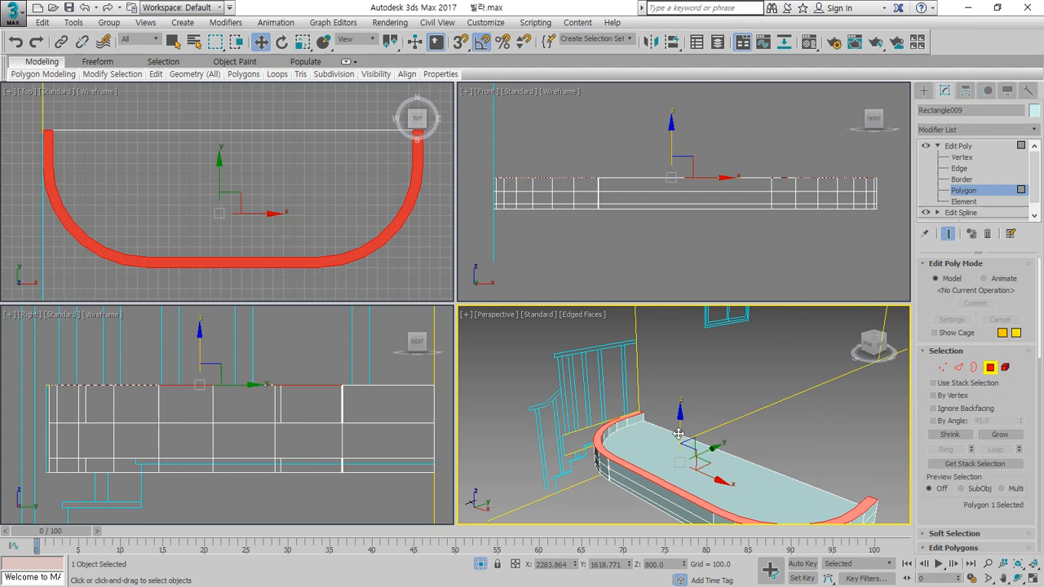
pyautogui.moveTo(679, 434)
pyautogui.mouseDown()
pyautogui.moveTo(683, 359)
pyautogui.moveTo(592, 484)
pyautogui.mouseUp()
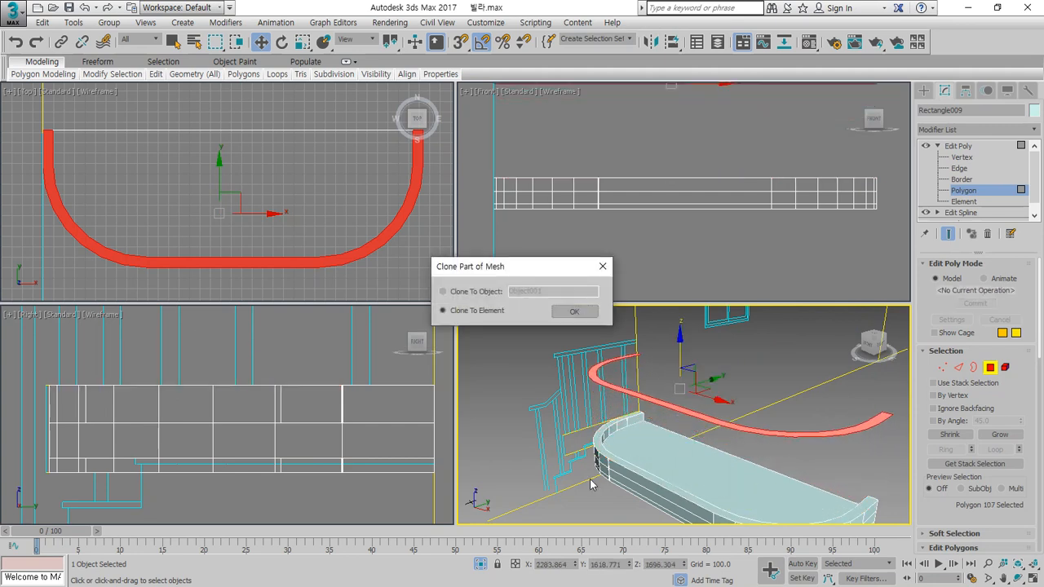
pyautogui.click(466, 292)
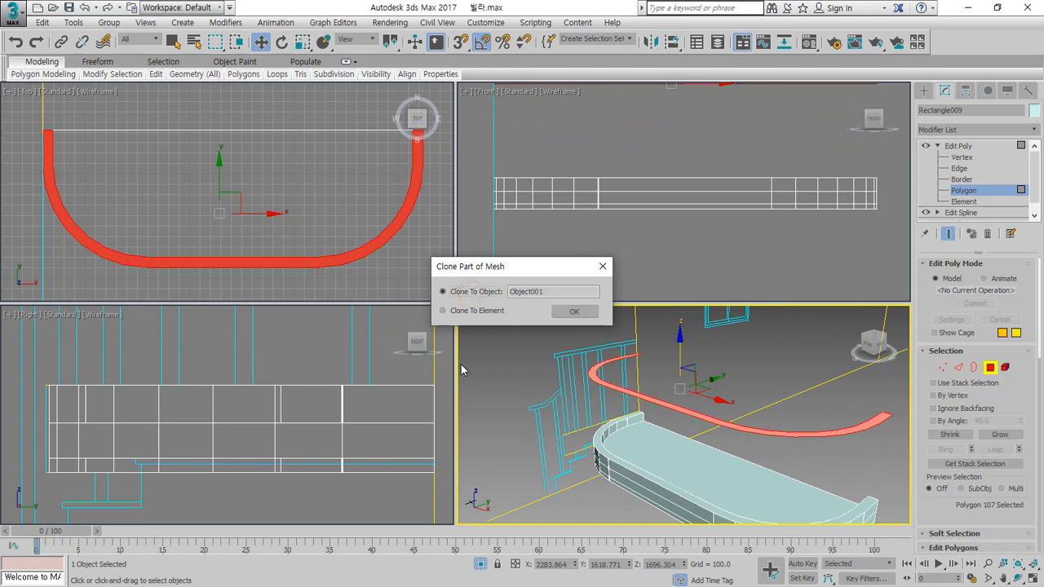
pyautogui.click(464, 310)
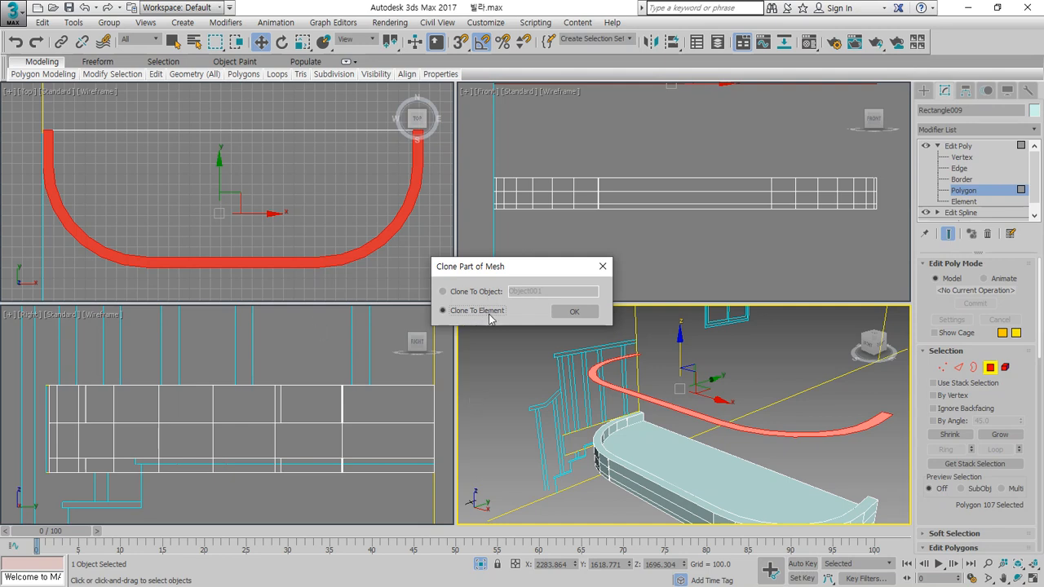
pyautogui.click(575, 312)
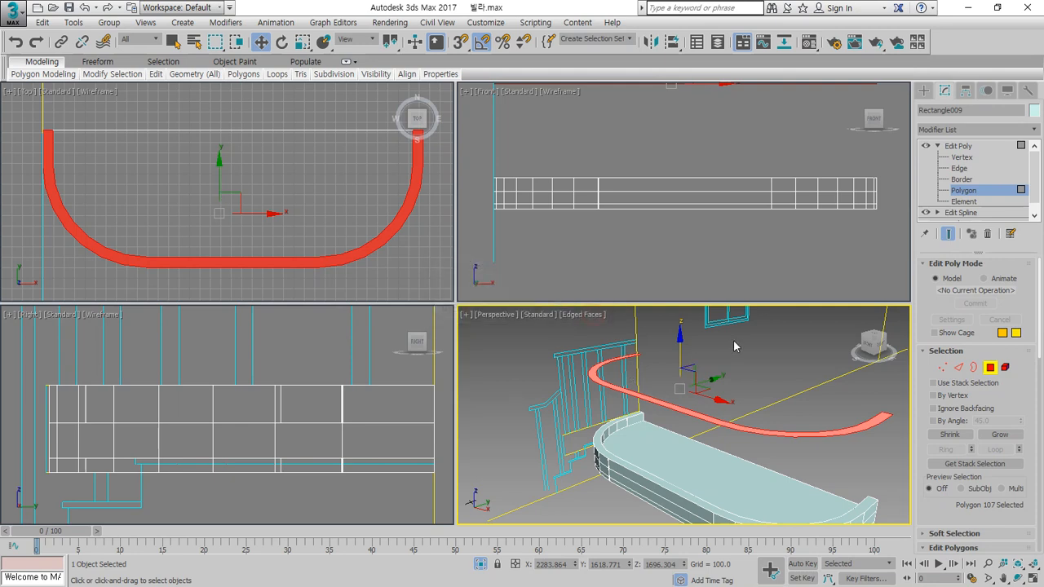
# Select the balcony slab's inner top face at Polygon level, then clear the selection.
pyautogui.click(660, 466)
pyautogui.click(661, 466)
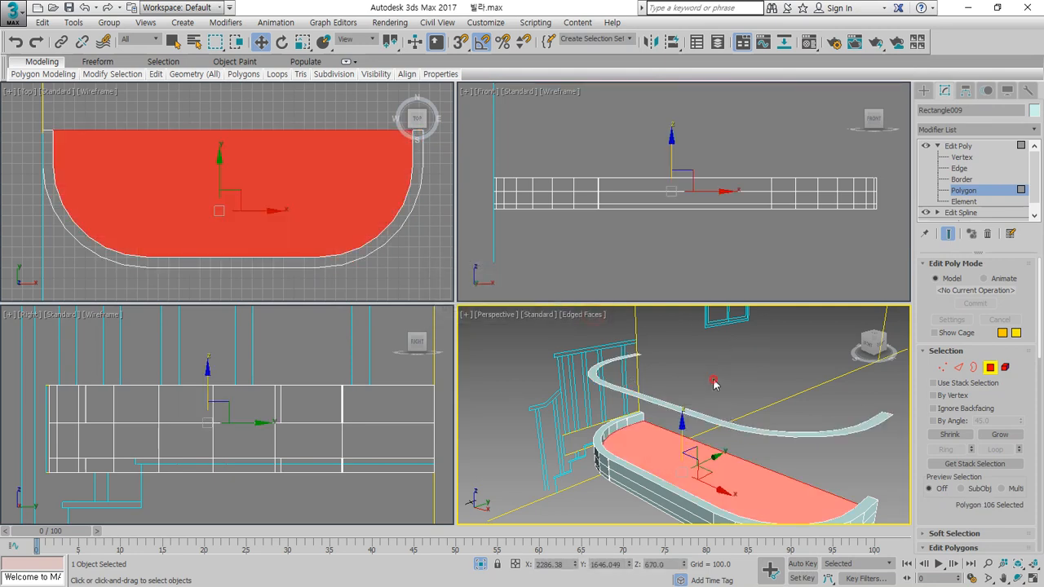
pyautogui.click(714, 385)
# At Edit Poly's Element level, alternately select the whole balcony slab and the cloned rim strip.
pyautogui.click(1004, 367)
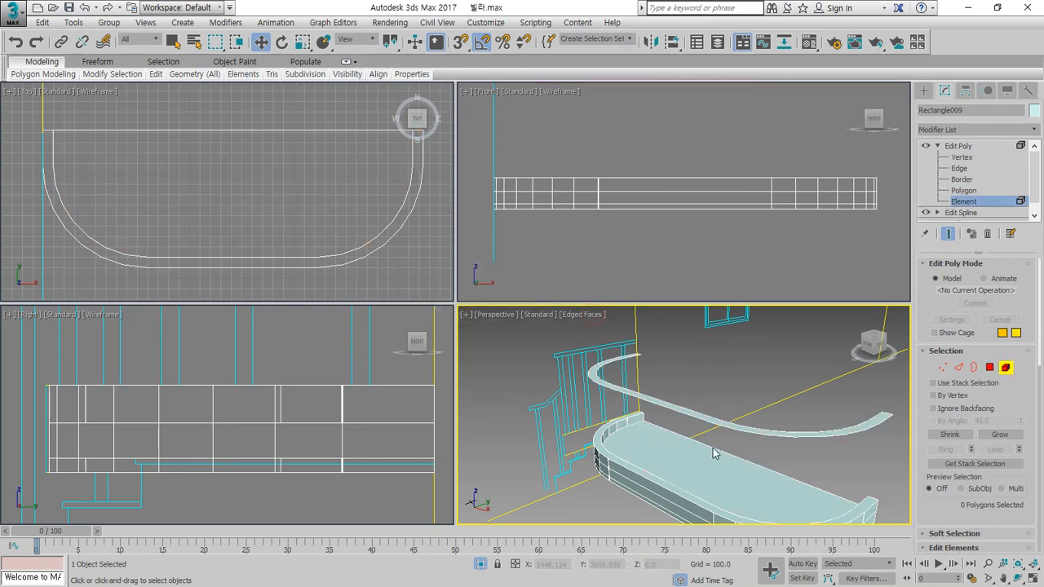
pyautogui.click(713, 419)
pyautogui.click(678, 464)
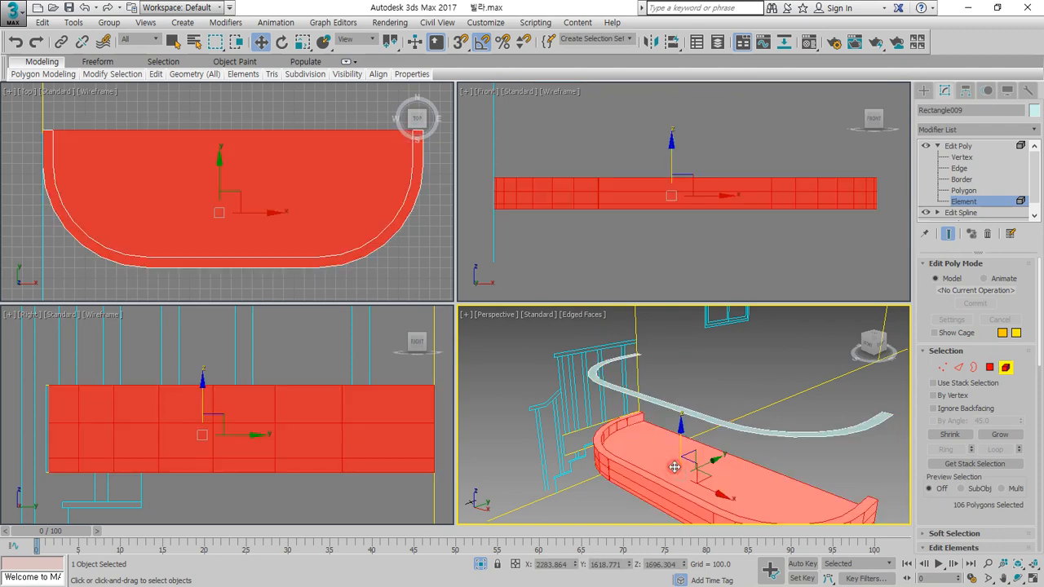
pyautogui.click(666, 406)
pyautogui.click(656, 465)
pyautogui.click(669, 407)
pyautogui.click(658, 456)
pyautogui.click(672, 414)
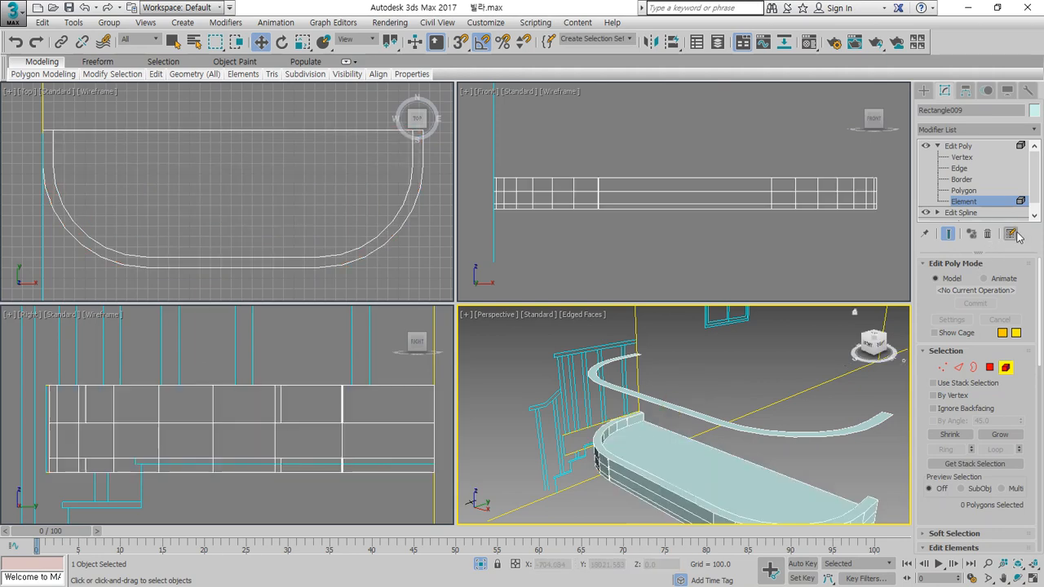
# Leave the Element level and pick the balcony as one whole object.
pyautogui.click(1005, 367)
pyautogui.click(697, 386)
pyautogui.click(687, 412)
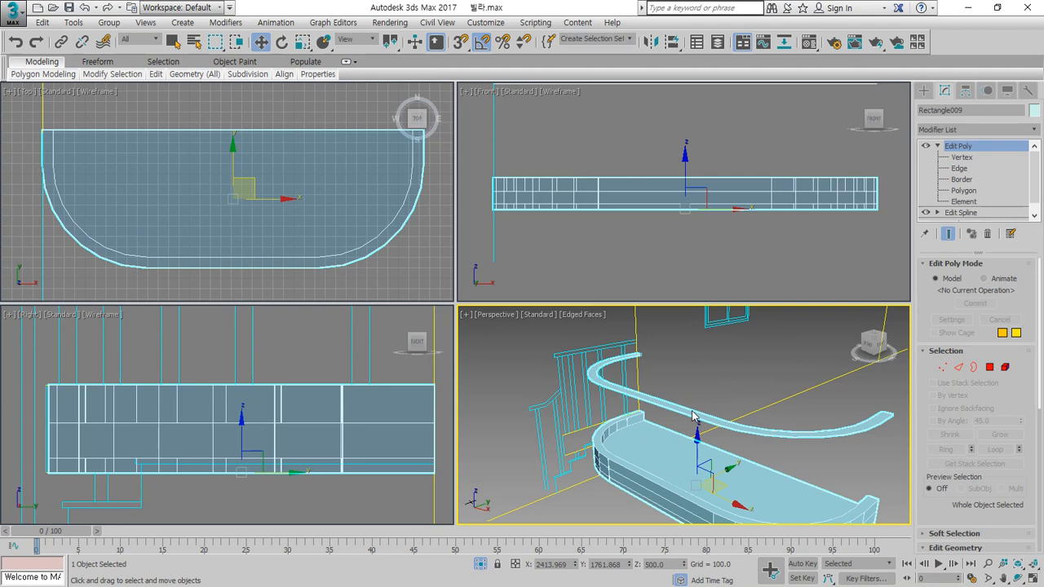
# At Element level, select the cloned rim strip and snap it up to the handrail's underside at Z 1855, then leave the sub-object level.
pyautogui.click(1004, 367)
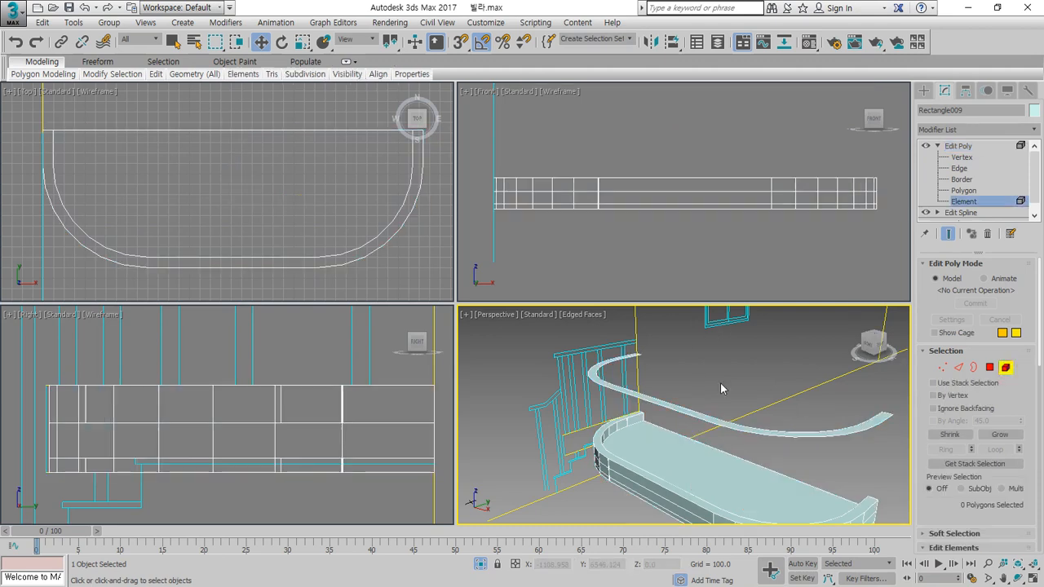
pyautogui.click(664, 405)
pyautogui.rightClick(259, 473)
pyautogui.press('z')
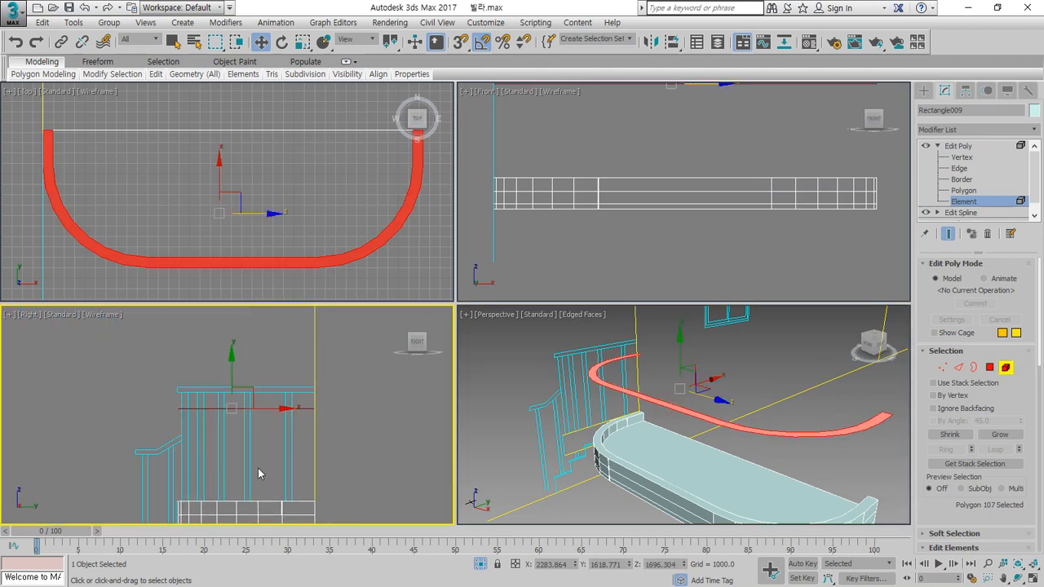
pyautogui.scroll(3, 285, 424)
pyautogui.moveTo(339, 404); pyautogui.dragTo(341, 420, button='middle')
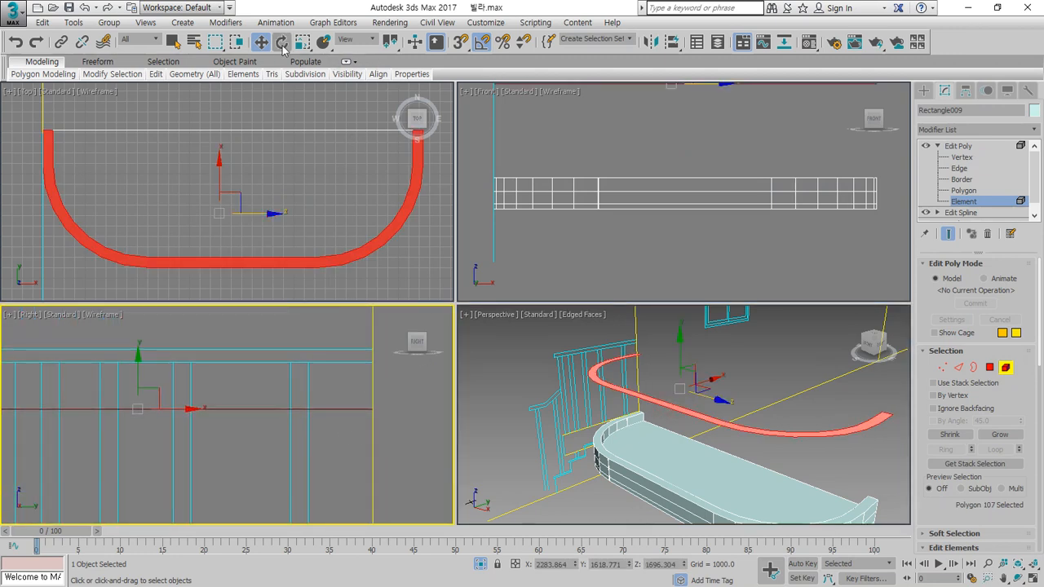
pyautogui.moveTo(461, 43); pyautogui.dragTo(461, 85)
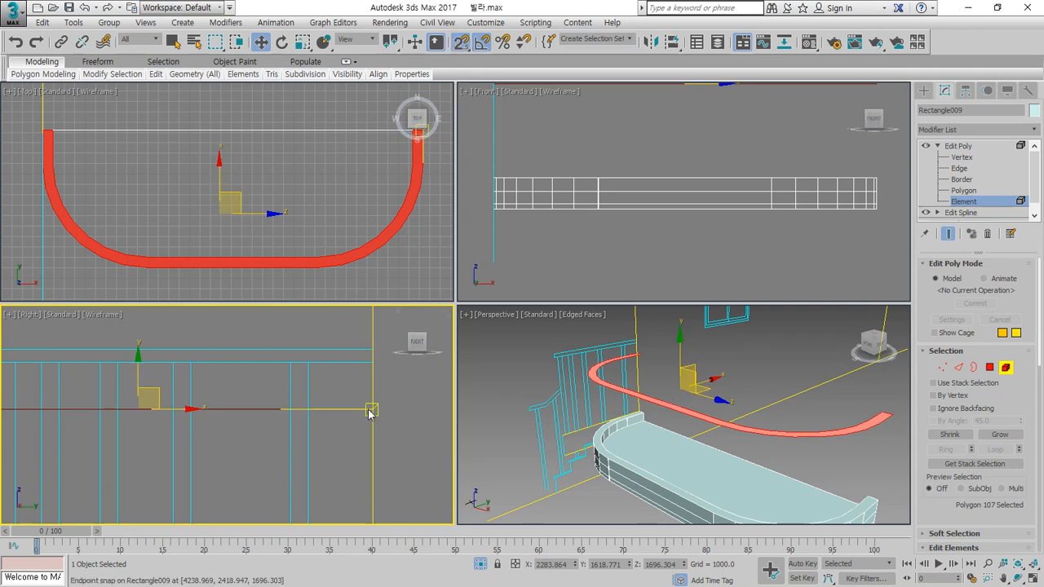
pyautogui.moveTo(373, 409); pyautogui.dragTo(375, 363)
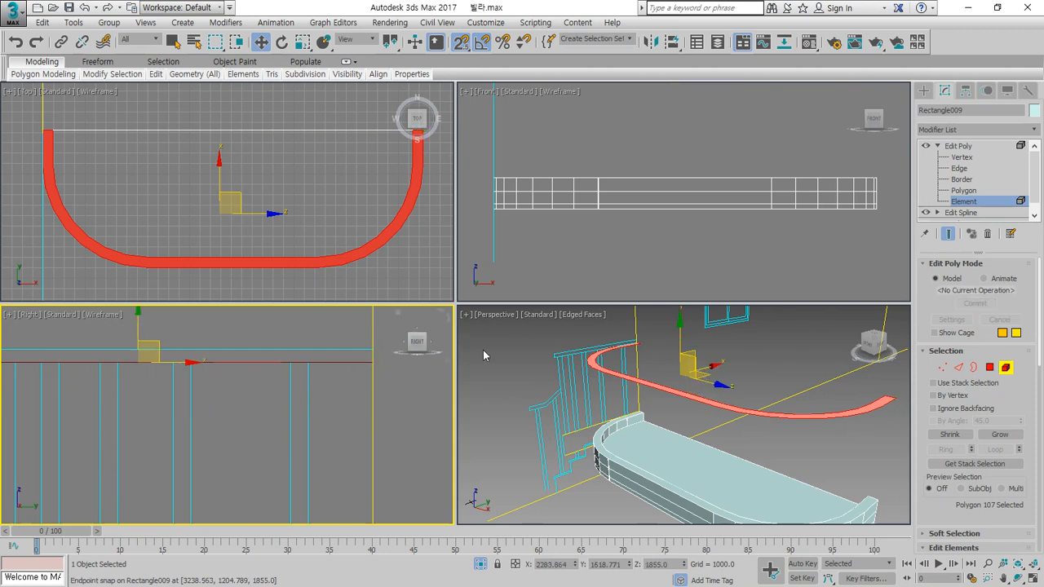
pyautogui.scroll(3, 363, 364)
pyautogui.moveTo(372, 379); pyautogui.dragTo(317, 401, button='middle')
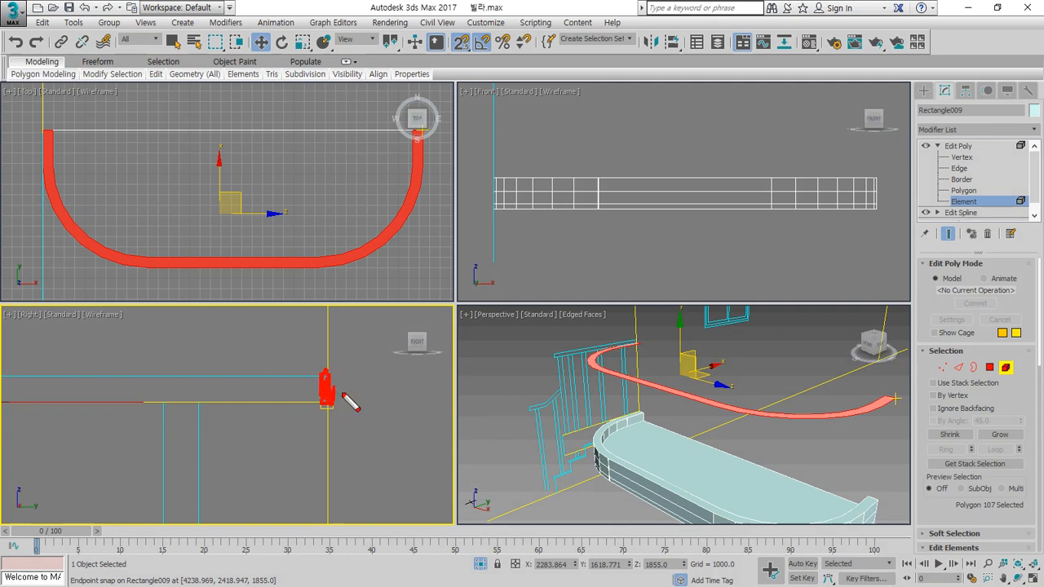
pyautogui.click(1006, 369)
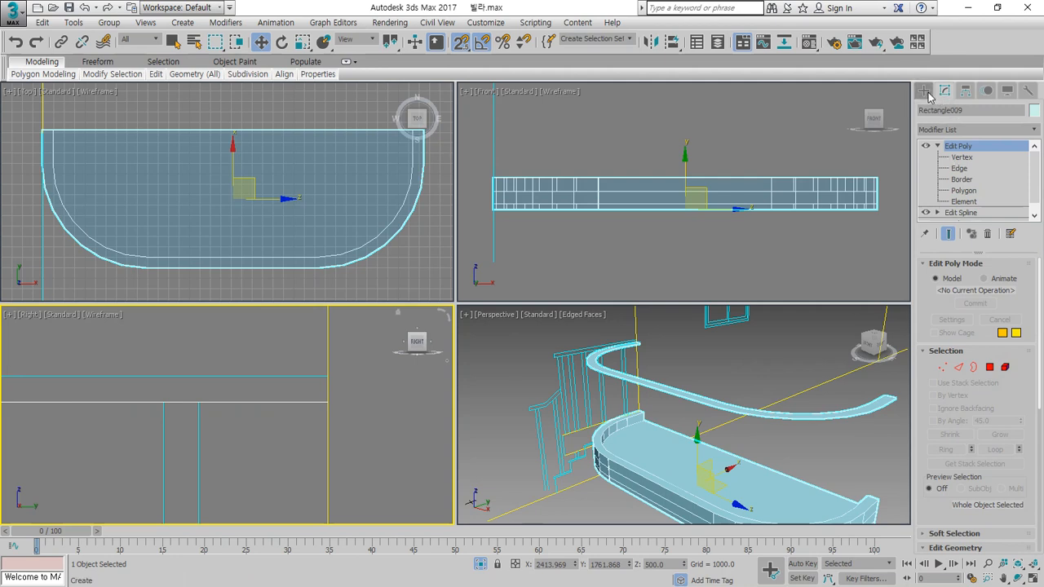
# Measure the handrail's thickness with a Tape helper from the strip's end up to the rail's upper corner.
pyautogui.click(926, 93)
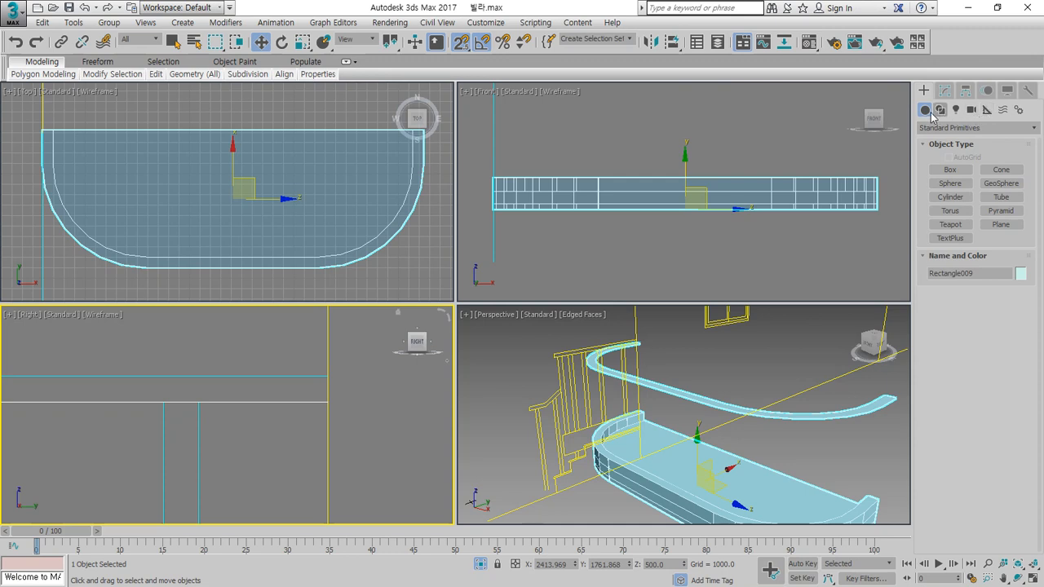
pyautogui.click(987, 112)
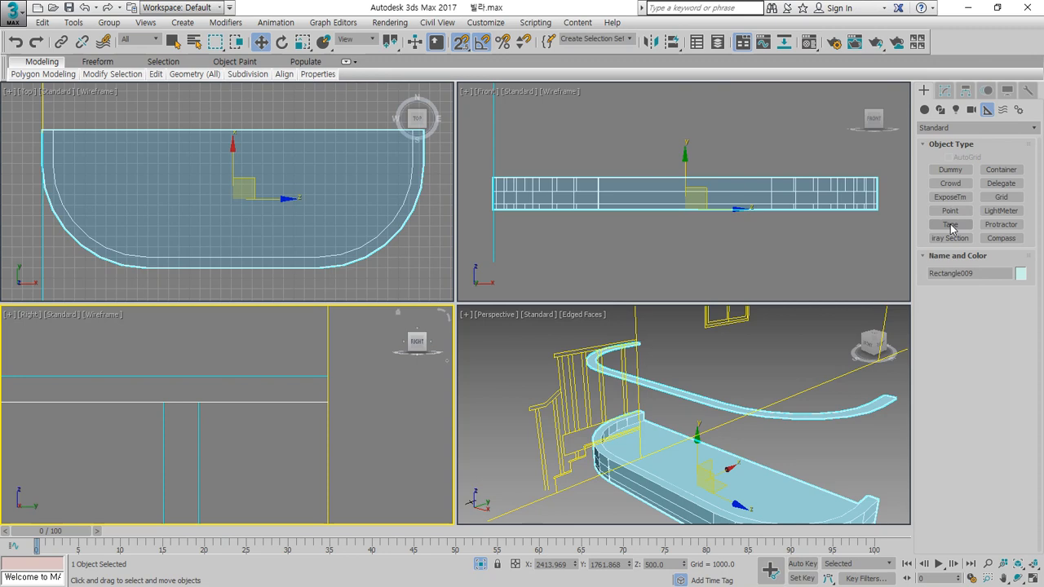
pyautogui.click(950, 226)
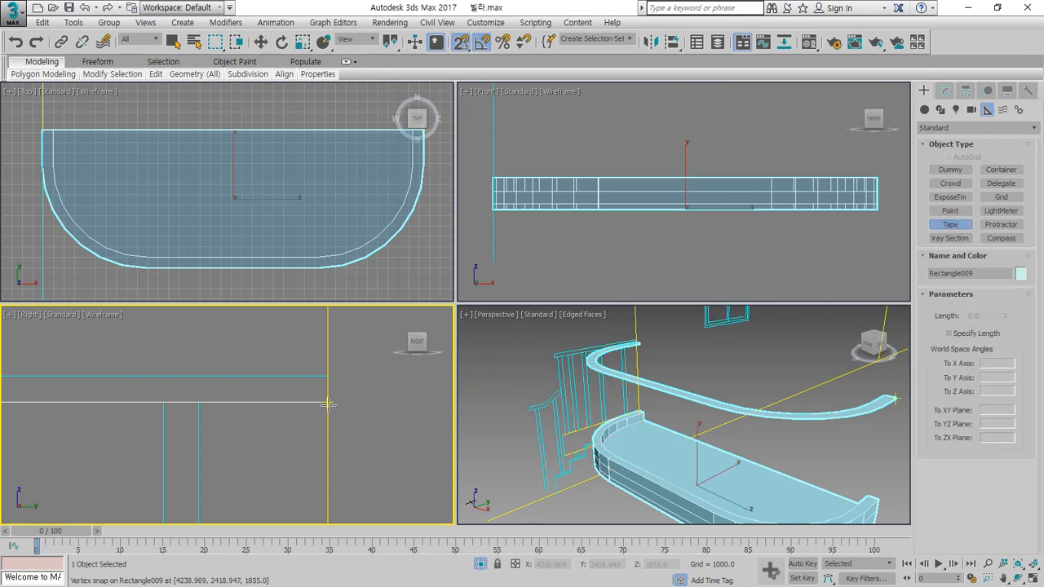
pyautogui.moveTo(326, 403); pyautogui.dragTo(326, 377)
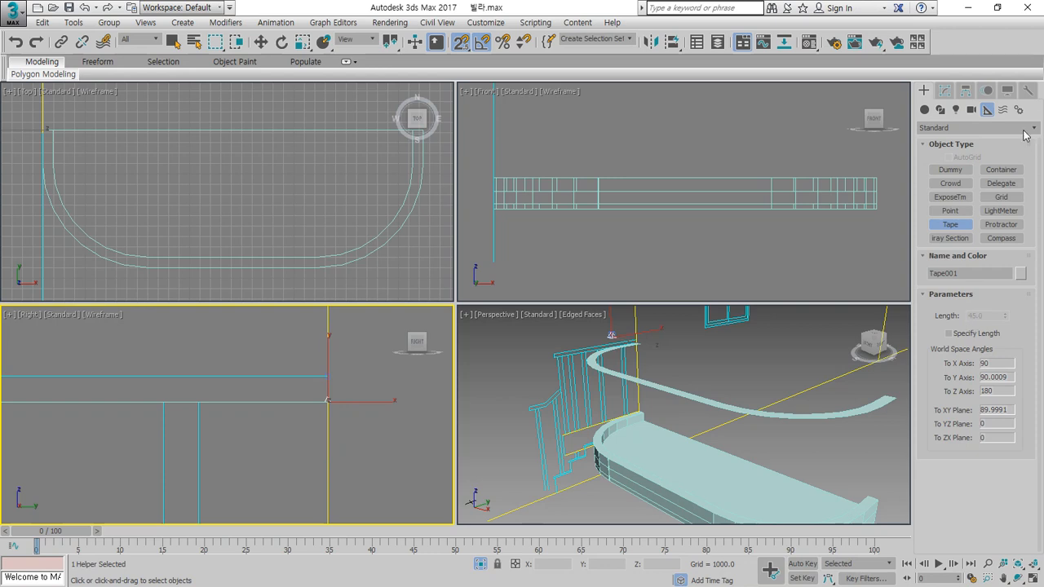
pyautogui.press('w')
pyautogui.click(947, 91)
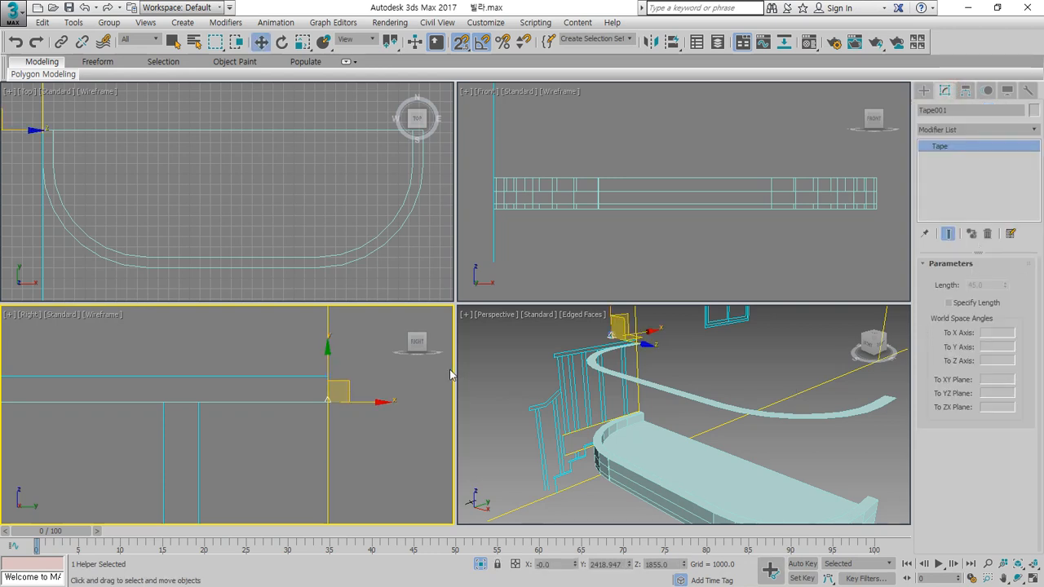
# Clear the mistaken selection of the drawing group and set the selection filter to Helpers.
pyautogui.press('Delete')
pyautogui.click(327, 400)
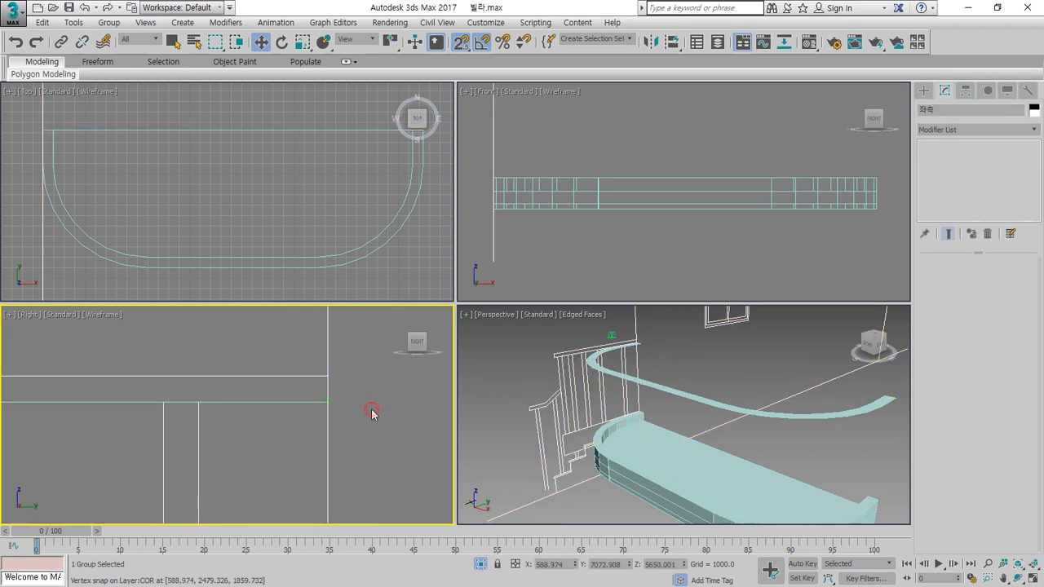
pyautogui.click(372, 412)
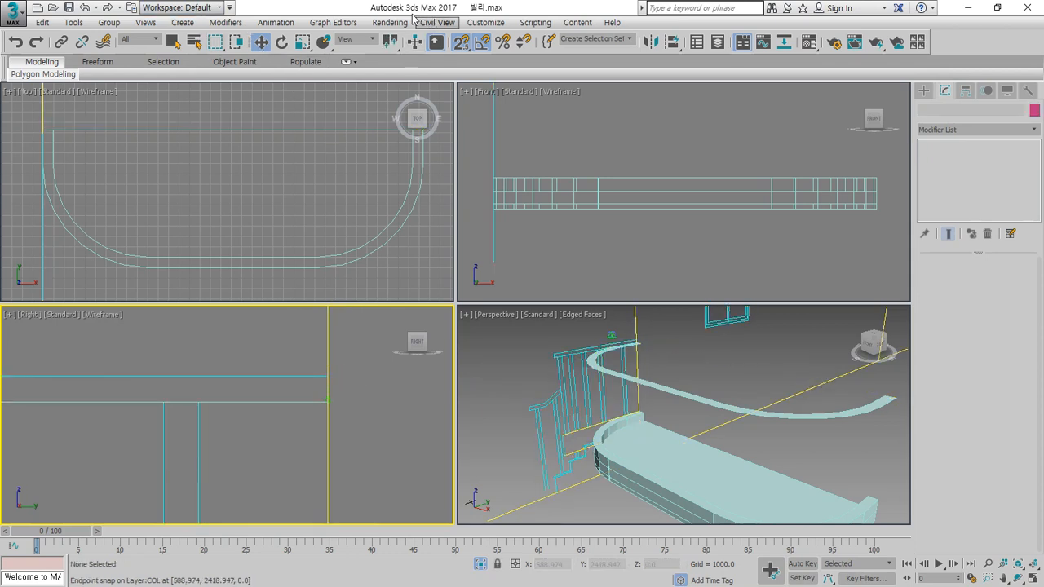
pyautogui.click(363, 41)
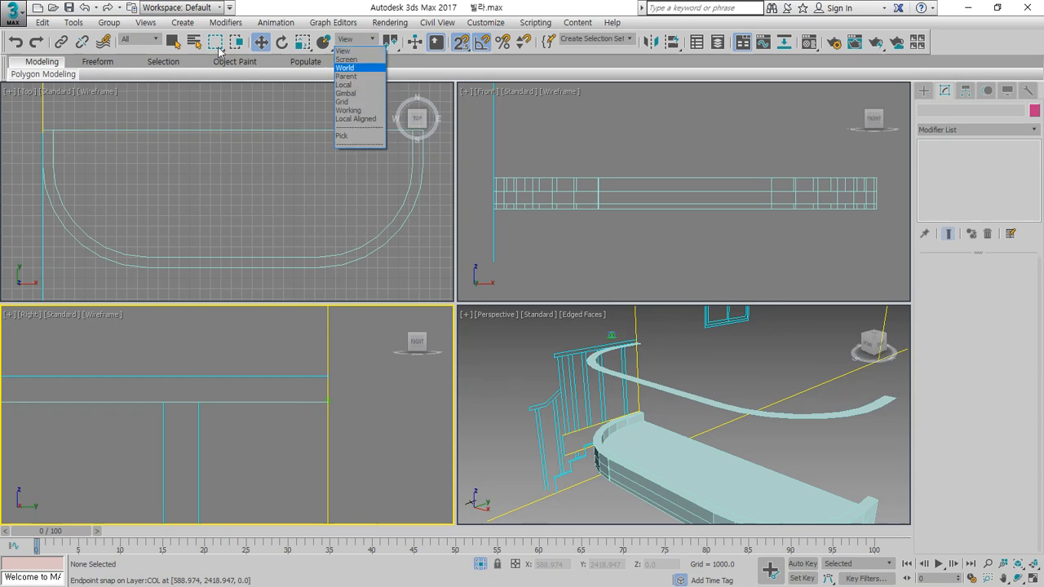
pyautogui.click(153, 39)
pyautogui.click(153, 39)
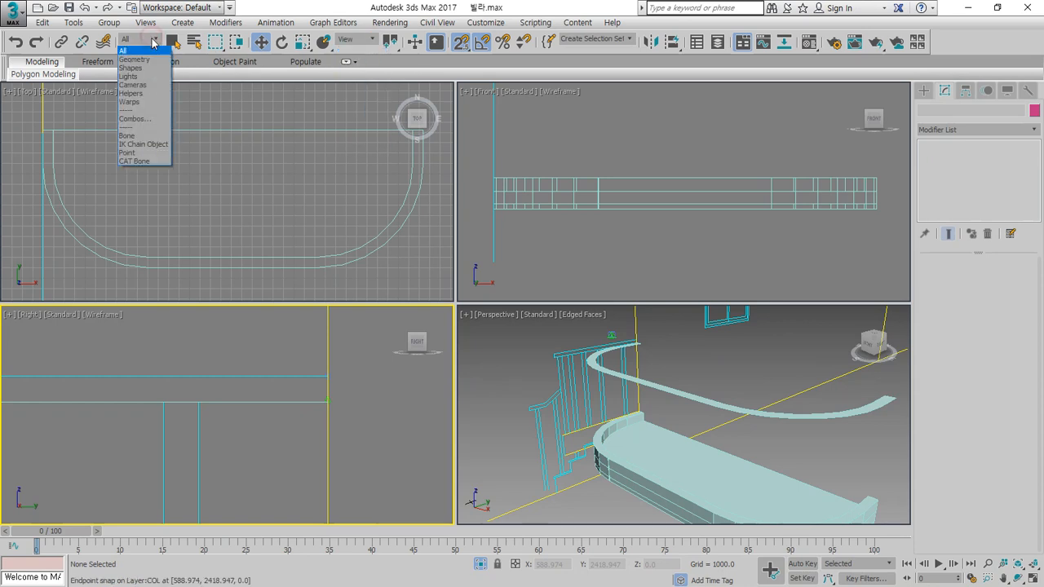
pyautogui.click(130, 93)
# Move the tape's target off the handrail, maximize the right view and select the tape itself.
pyautogui.moveTo(328, 400); pyautogui.dragTo(367, 364)
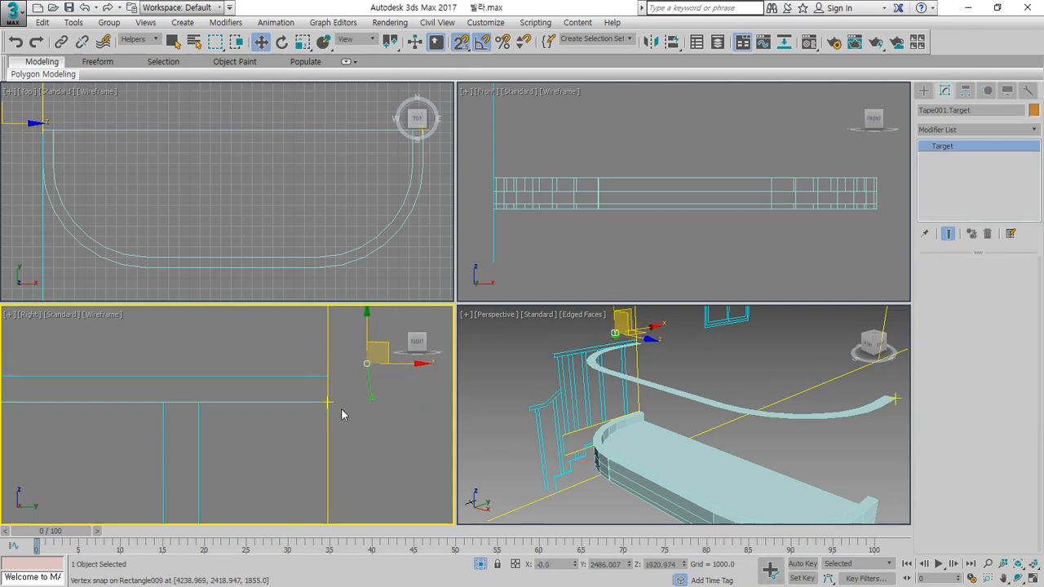
pyautogui.click(1032, 578)
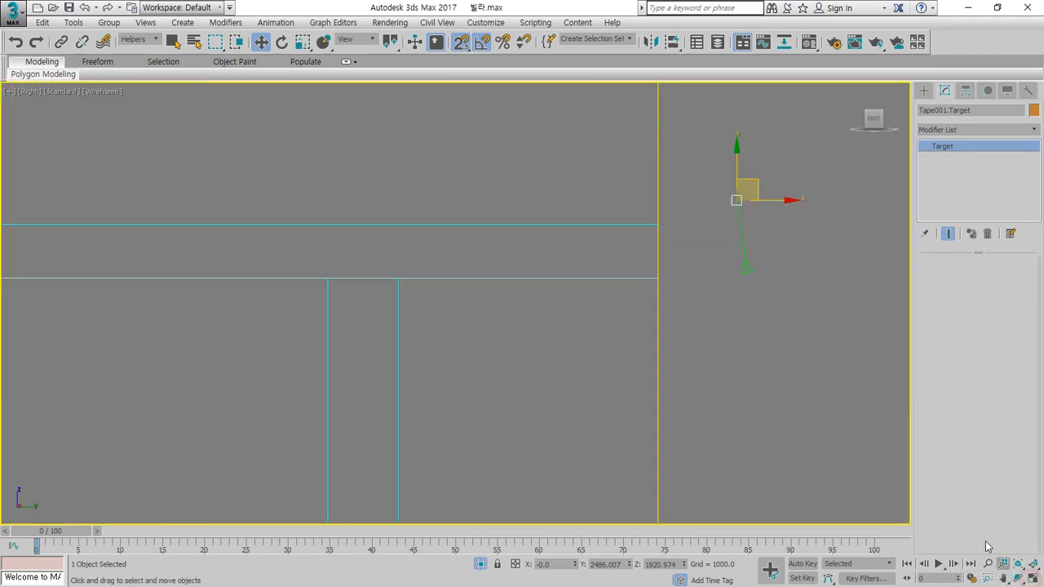
pyautogui.click(758, 280)
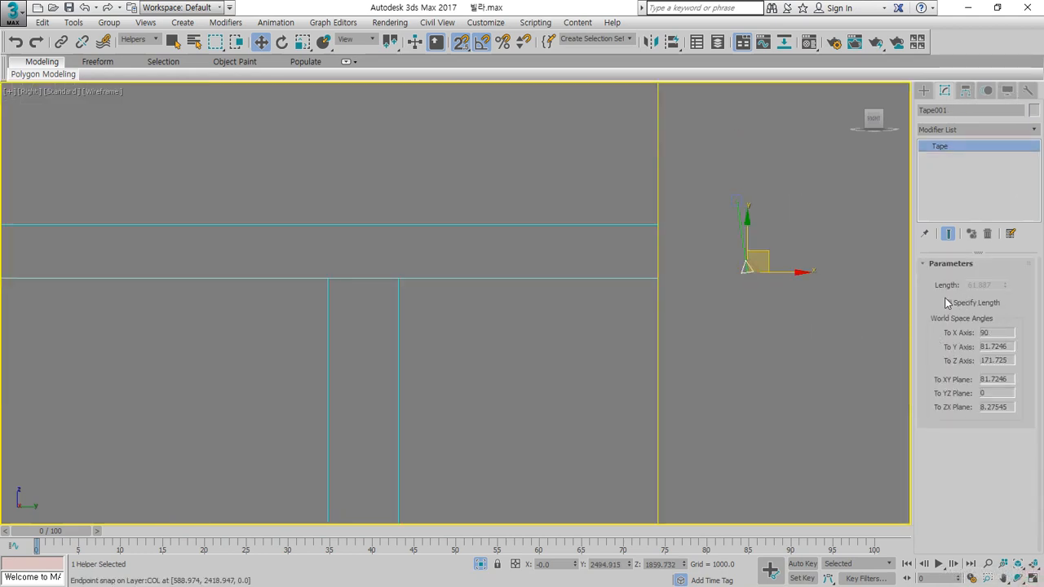
pyautogui.moveTo(929, 295)
pyautogui.mouseDown()
pyautogui.moveTo(972, 310)
pyautogui.moveTo(977, 273)
pyautogui.moveTo(958, 306)
pyautogui.moveTo(950, 281)
pyautogui.moveTo(1027, 298)
pyautogui.moveTo(936, 320)
pyautogui.moveTo(936, 275)
pyautogui.moveTo(1022, 281)
pyautogui.moveTo(946, 268)
pyautogui.mouseUp()
pyautogui.press('Escape')
# Snap the tape onto the strip's end at Z 1855 and its target onto the handrail's upper corner at Z 1900.
pyautogui.moveTo(748, 270); pyautogui.dragTo(659, 278)
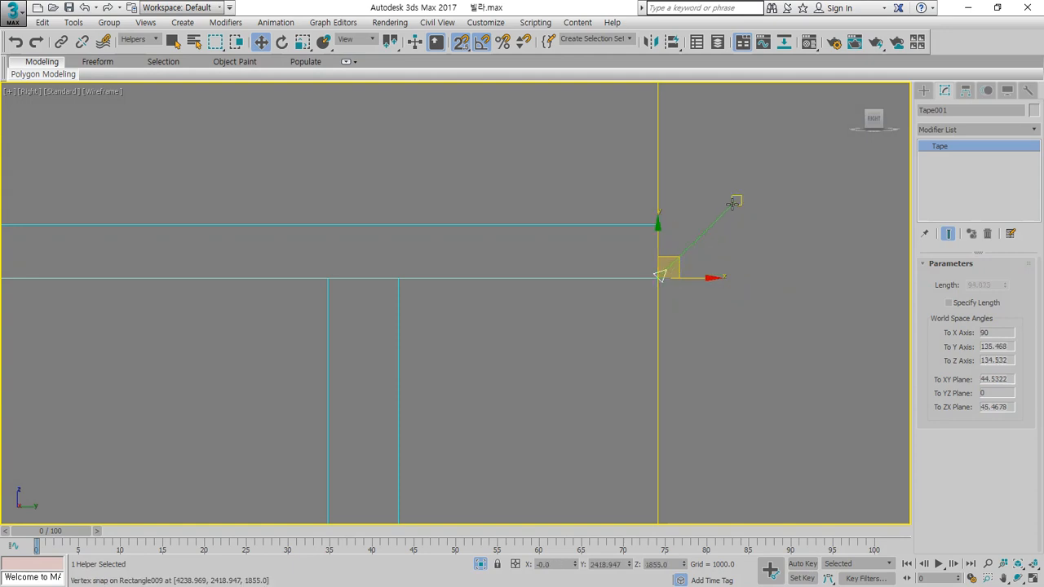
pyautogui.moveTo(734, 202); pyautogui.dragTo(658, 225)
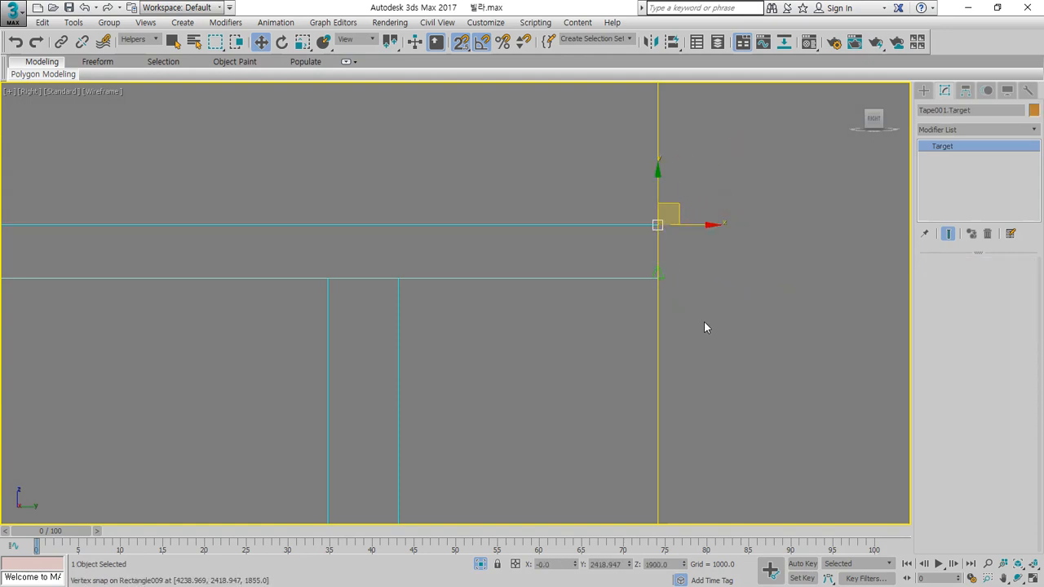
pyautogui.click(663, 279)
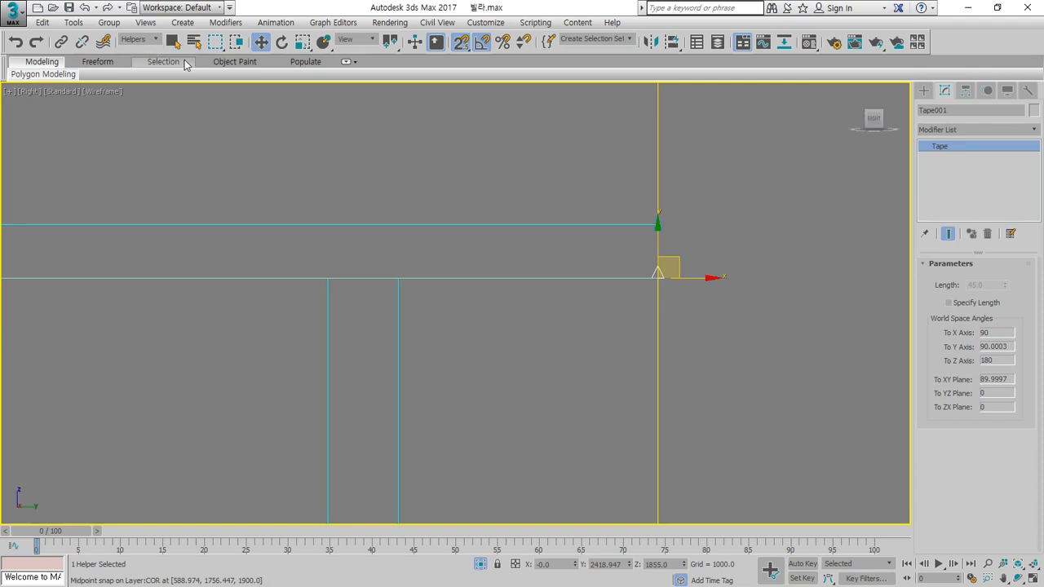
pyautogui.moveTo(104, 65)
pyautogui.mouseDown()
pyautogui.moveTo(105, 26)
pyautogui.moveTo(180, 45)
pyautogui.moveTo(97, 58)
pyautogui.moveTo(140, 16)
pyautogui.mouseUp()
pyautogui.moveTo(189, 55)
pyautogui.mouseDown()
pyautogui.moveTo(107, 39)
pyautogui.moveTo(196, 66)
pyautogui.moveTo(122, 53)
pyautogui.moveTo(183, 46)
pyautogui.mouseUp()
pyautogui.press('e')
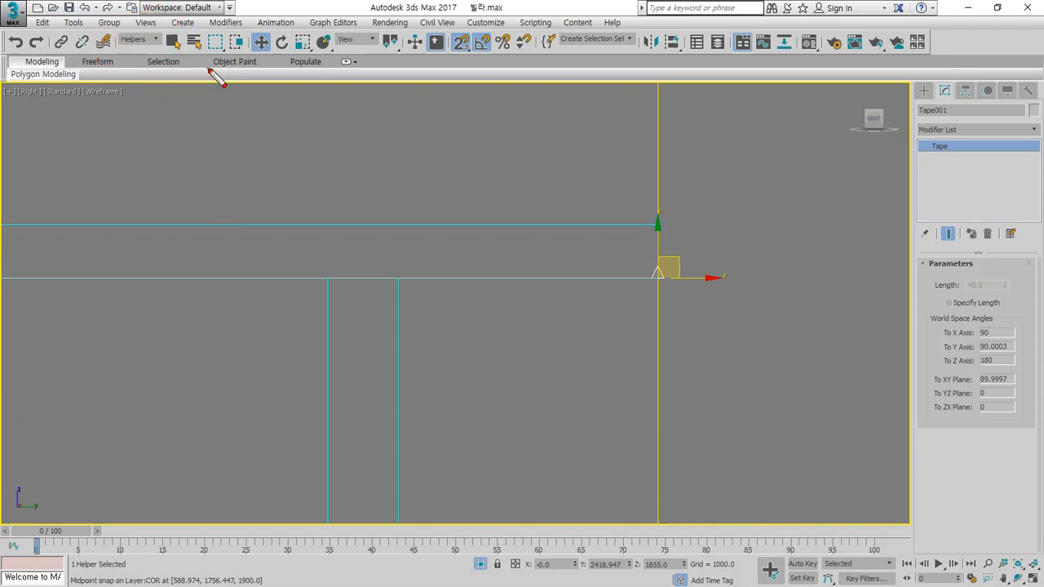
pyautogui.moveTo(108, 56); pyautogui.dragTo(115, 57)
pyautogui.moveTo(249, 61)
pyautogui.mouseDown()
pyautogui.moveTo(214, 54)
pyautogui.moveTo(230, 34)
pyautogui.moveTo(251, 40)
pyautogui.moveTo(215, 71)
pyautogui.mouseUp()
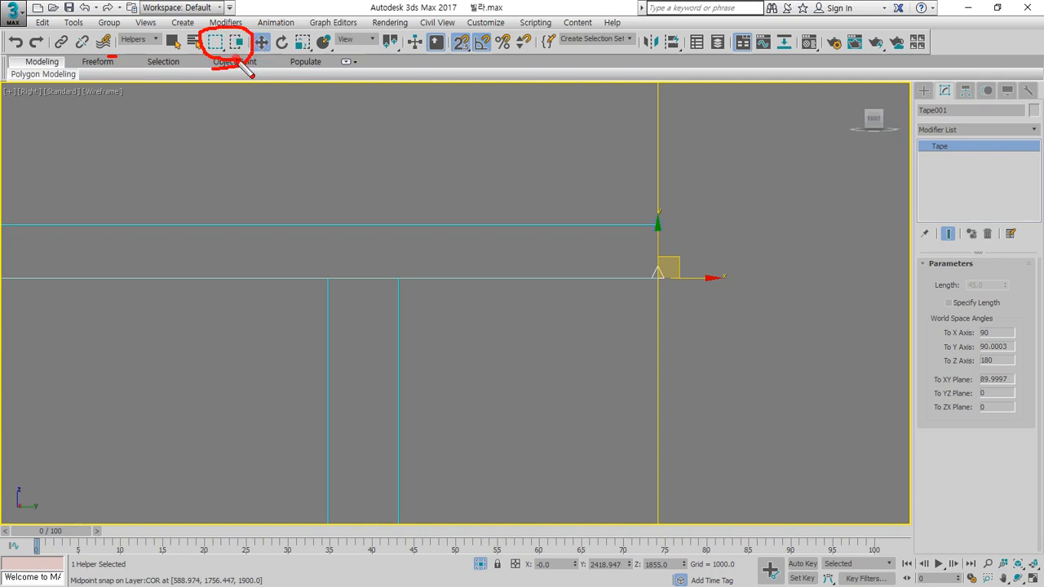
pyautogui.press('Escape')
# Try out the selection region shapes with region selections over the empty area around the handrail lines.
pyautogui.click(237, 43)
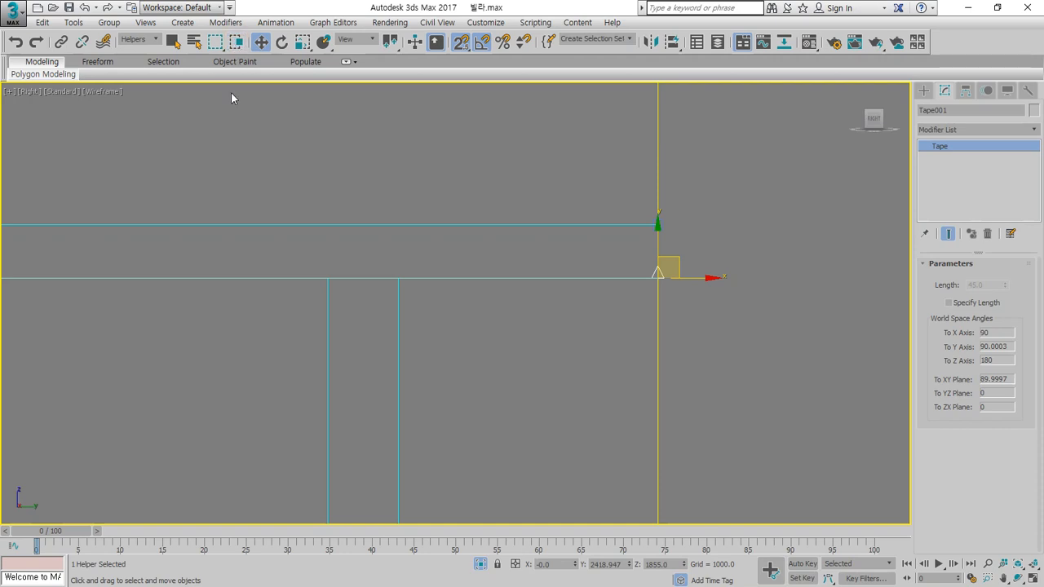
pyautogui.moveTo(215, 42)
pyautogui.mouseDown()
pyautogui.moveTo(217, 140)
pyautogui.moveTo(217, 82)
pyautogui.mouseUp()
pyautogui.moveTo(478, 181); pyautogui.dragTo(487, 227)
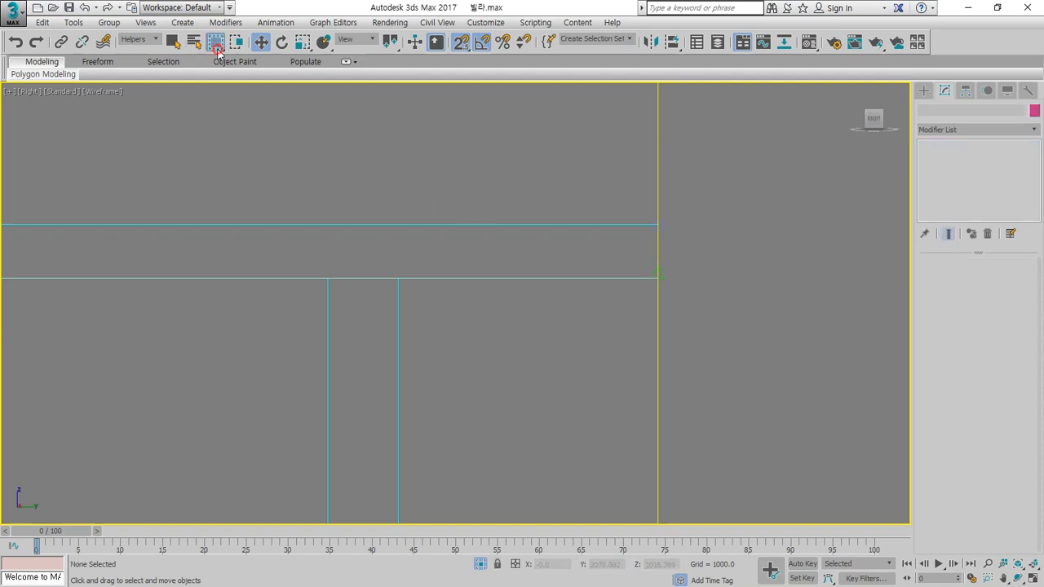
pyautogui.moveTo(215, 42); pyautogui.dragTo(215, 42)
pyautogui.moveTo(391, 155); pyautogui.dragTo(394, 158)
# Examine the scene's object list in Select From Scene twice, closing it without selecting anything.
pyautogui.click(194, 47)
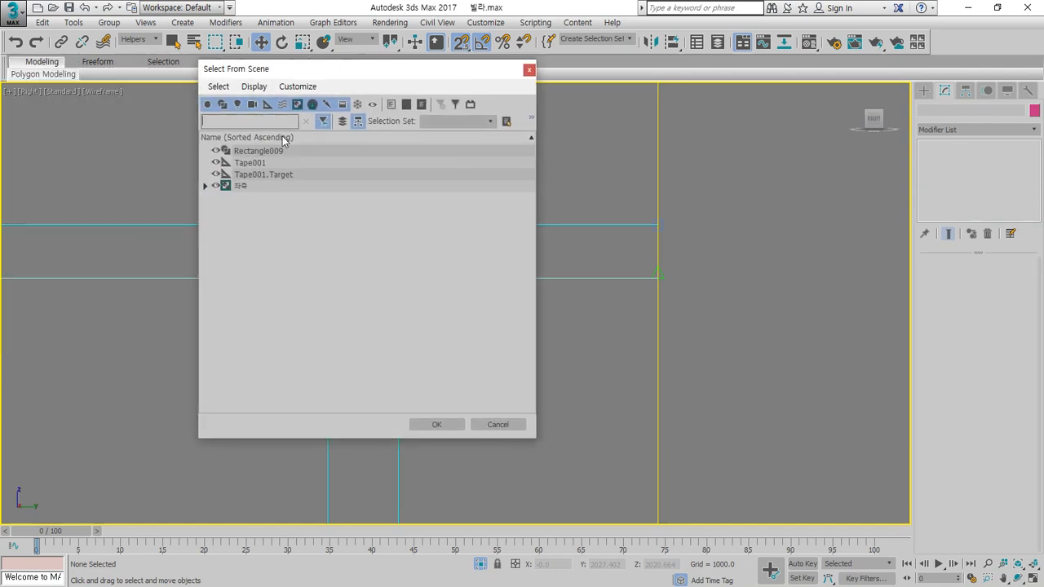
pyautogui.click(531, 72)
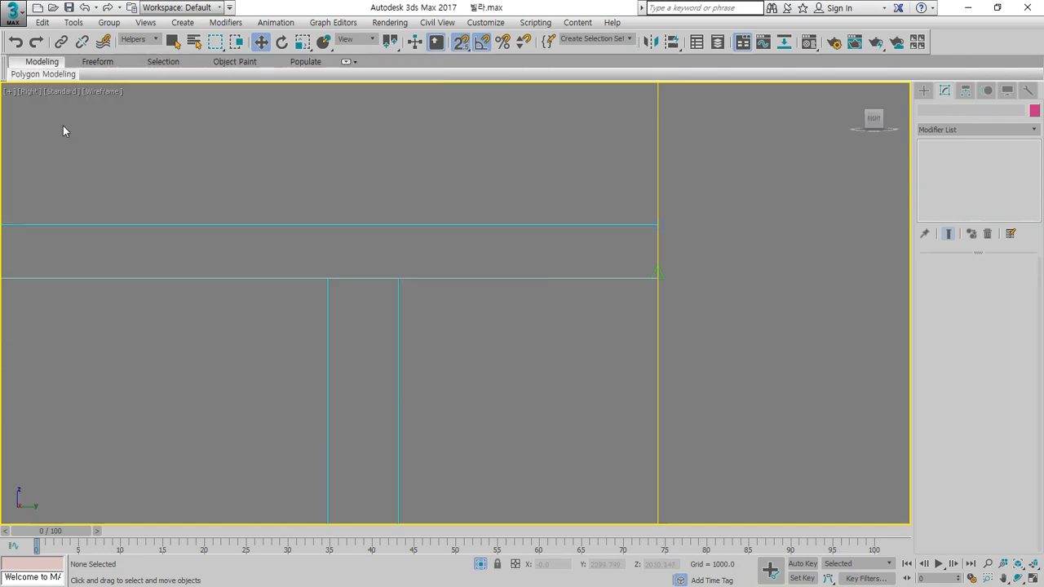
pyautogui.press('h')
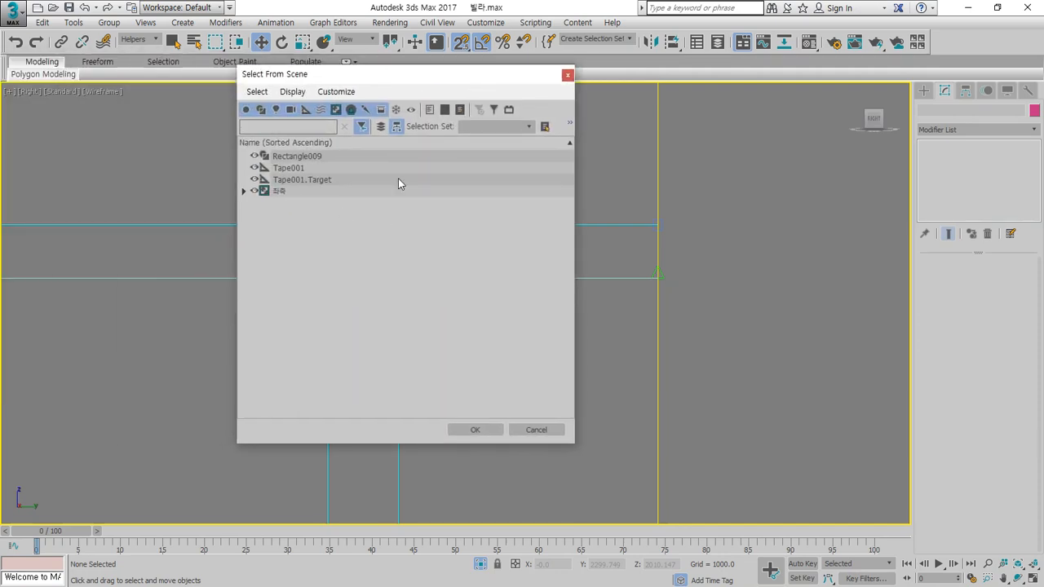
pyautogui.click(569, 75)
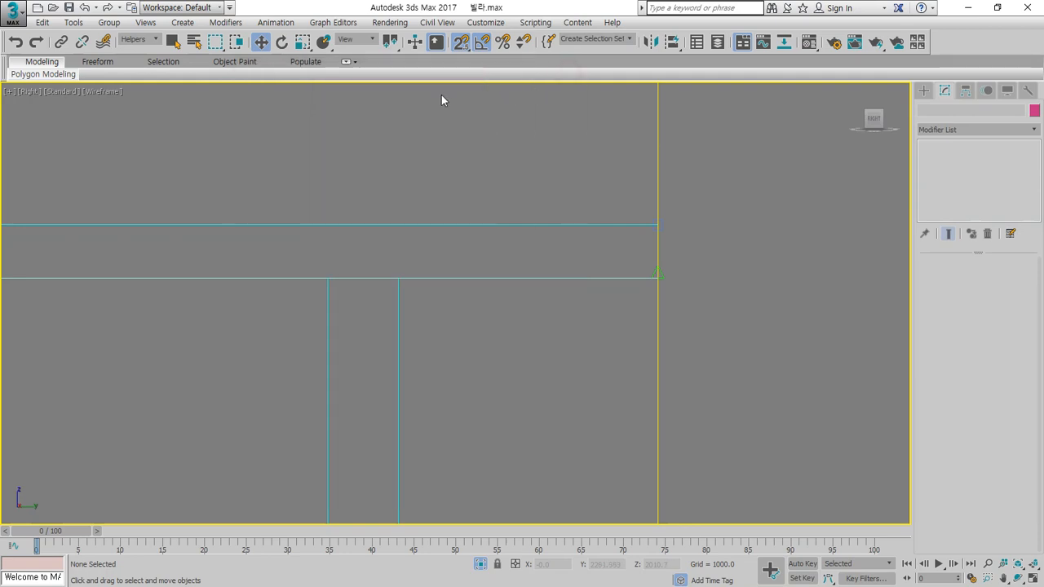
# Keep the selection filter on Helpers, try a region selection over the tape and handrail corner, and clear the selection.
pyautogui.click(156, 41)
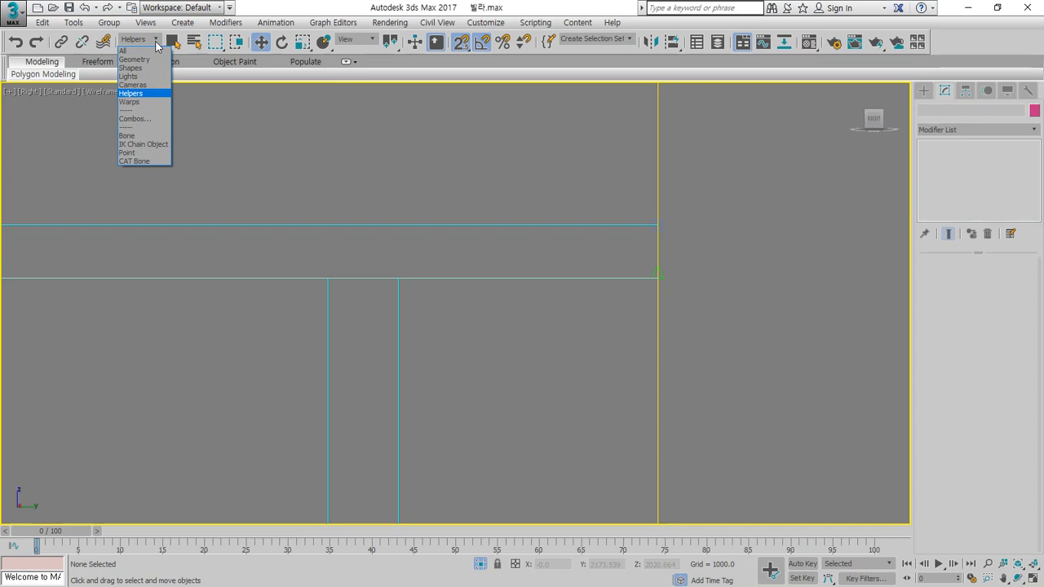
pyautogui.click(166, 99)
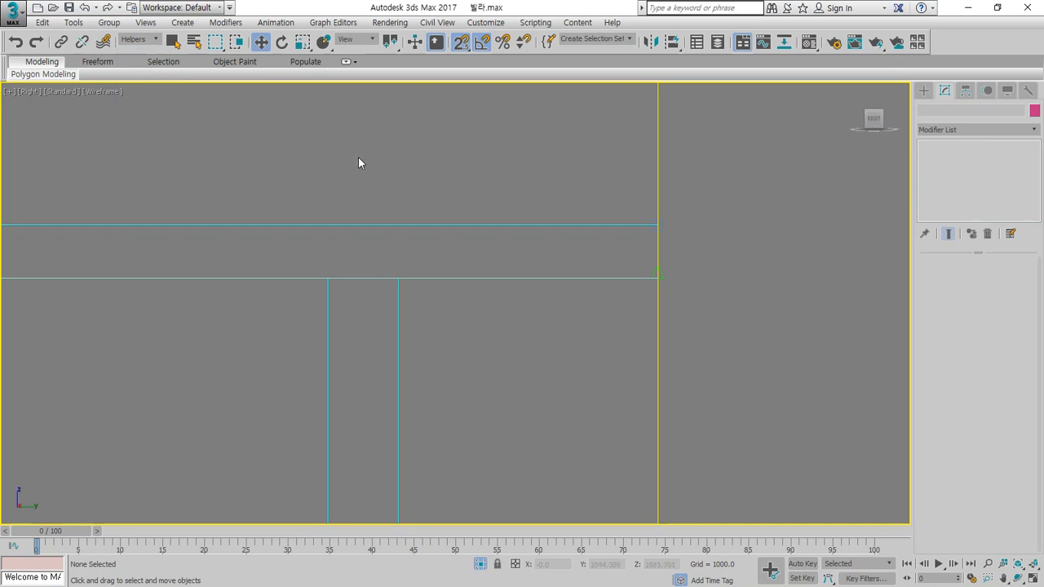
pyautogui.moveTo(775, 357); pyautogui.dragTo(778, 359)
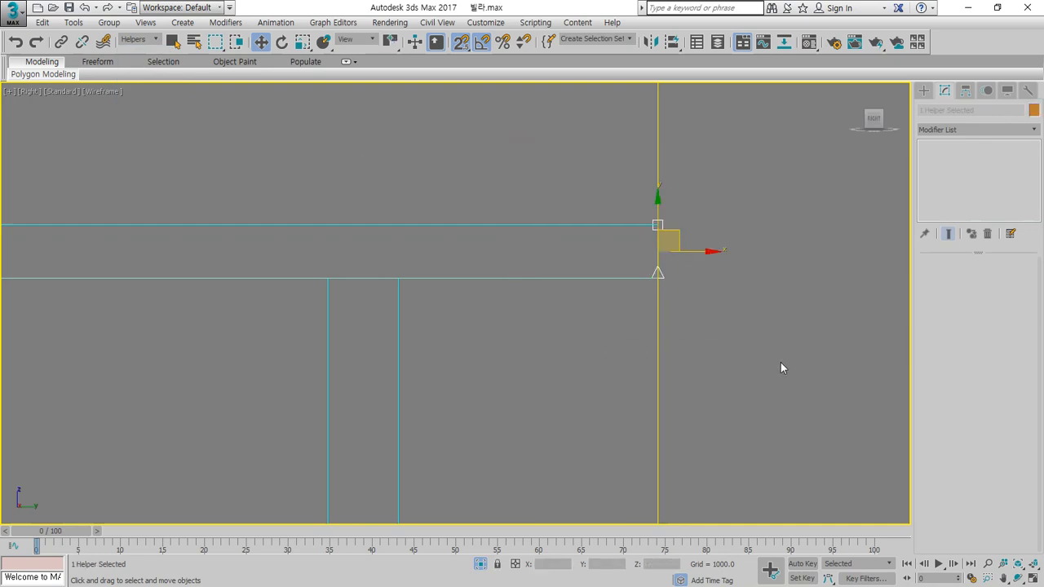
pyautogui.click(281, 156)
pyautogui.click(146, 22)
pyautogui.click(248, 7)
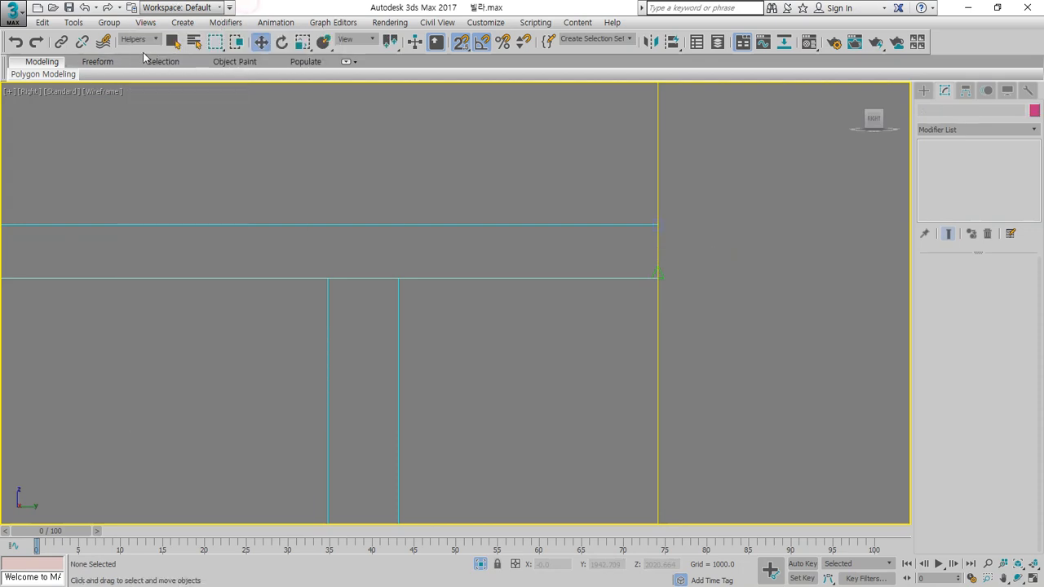
# Set the selection filter to Geometry and try region selections over the area around the handrail lines.
pyautogui.click(143, 39)
pyautogui.click(135, 60)
pyautogui.moveTo(545, 187)
pyautogui.mouseDown()
pyautogui.moveTo(757, 355)
pyautogui.moveTo(489, 148)
pyautogui.mouseUp()
pyautogui.moveTo(601, 221); pyautogui.dragTo(734, 196)
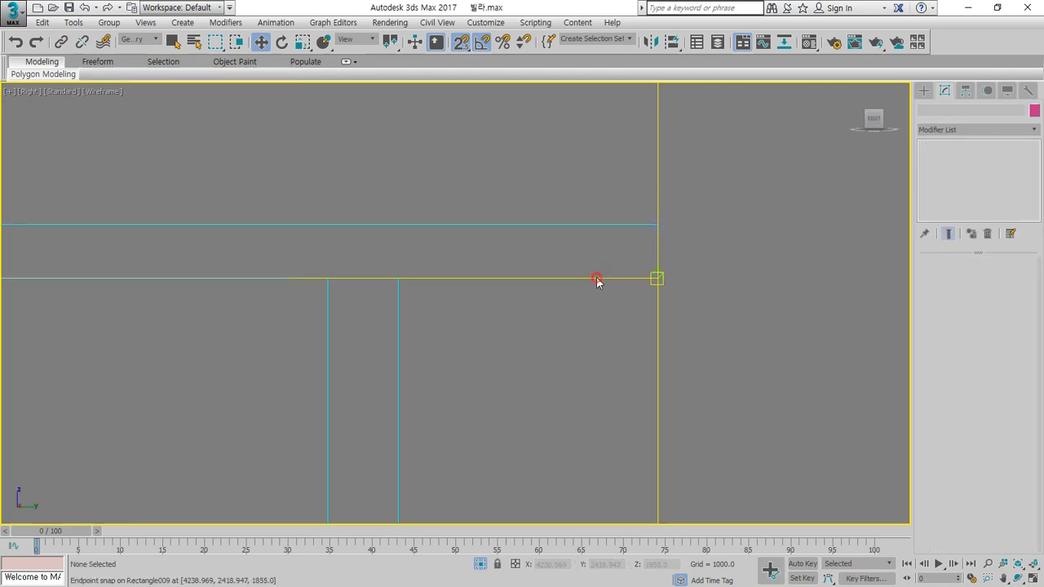
# Restore the four-view layout, select the balcony object and enter the Polygon level of its Edit Poly modifier for the raised strip's polygons.
pyautogui.click(1031, 577)
pyautogui.click(1033, 564)
pyautogui.scroll(8, 674, 285)
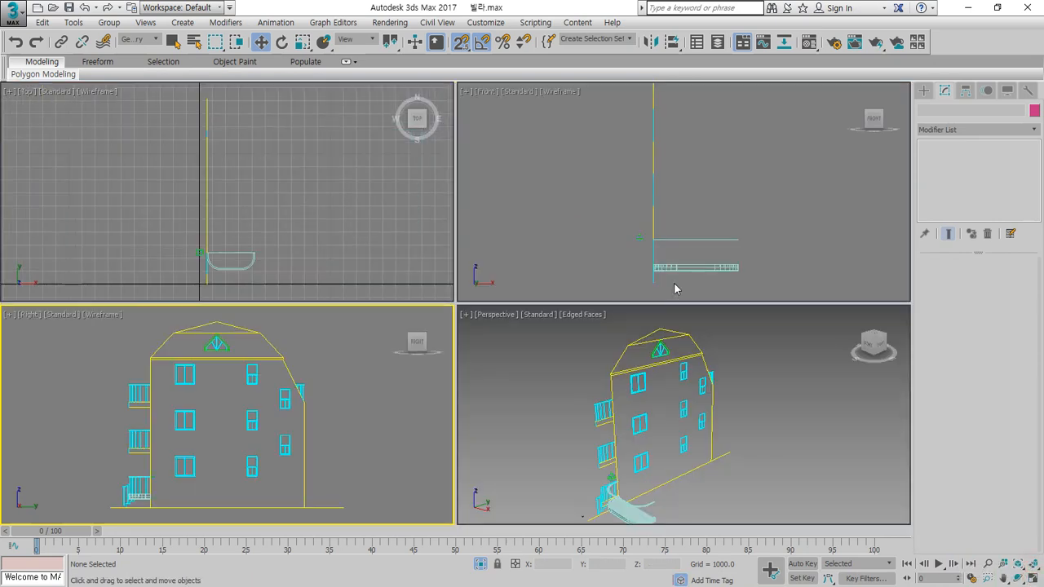
pyautogui.click(680, 240)
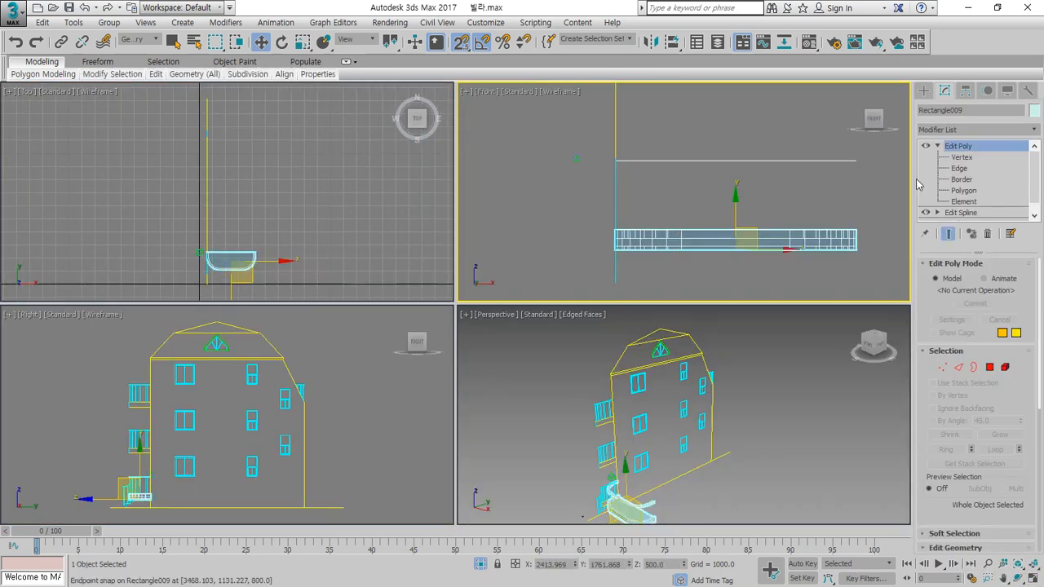
pyautogui.click(963, 190)
pyautogui.middleClick(710, 455)
pyautogui.press('z')
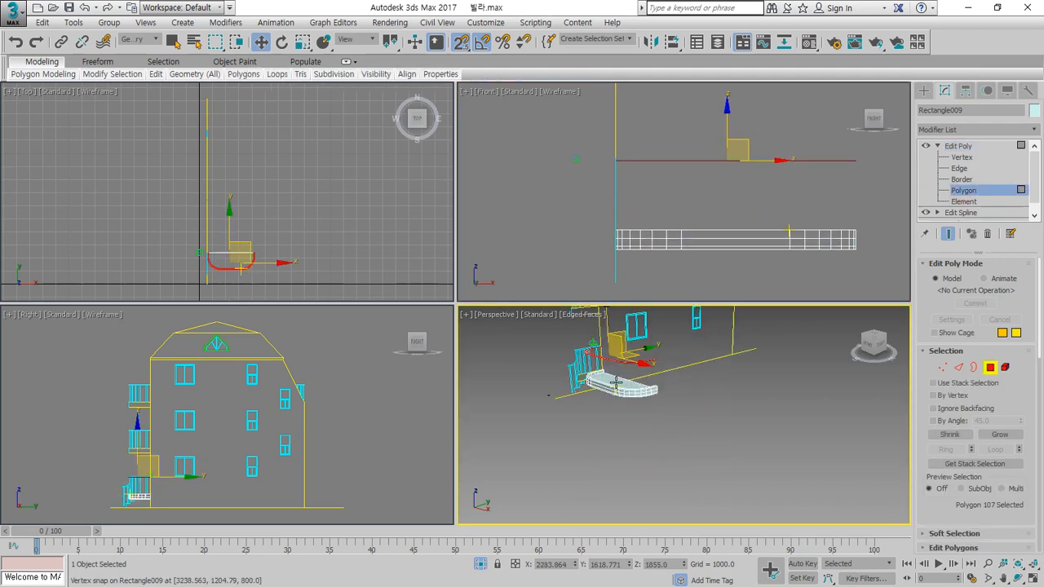
pyautogui.keyDown('alt'); pyautogui.moveTo(616, 383); pyautogui.dragTo(596, 390, button='middle'); pyautogui.keyUp('alt')
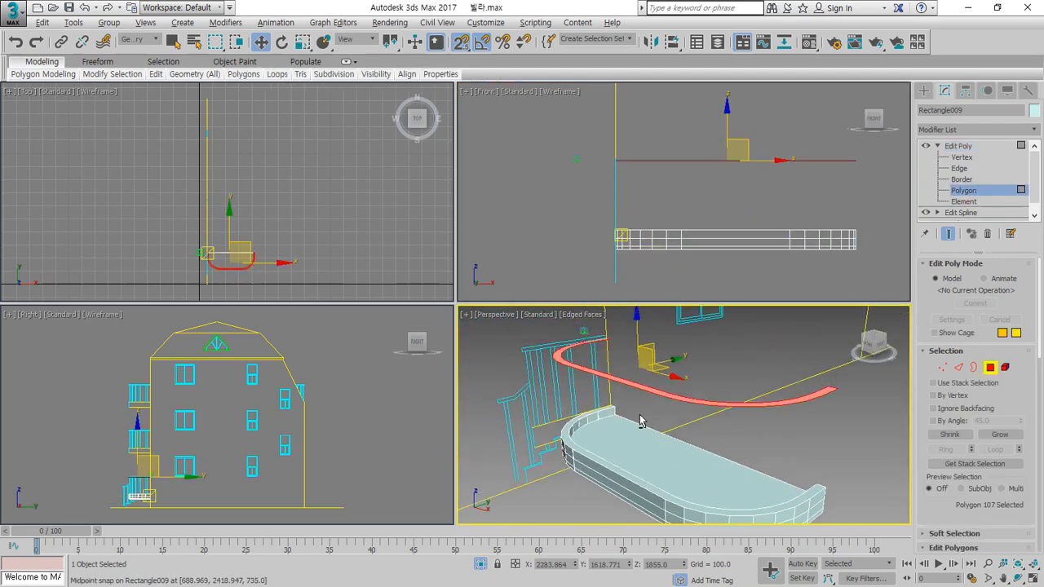
pyautogui.scroll(2, 593, 392)
pyautogui.scroll(5, 593, 391)
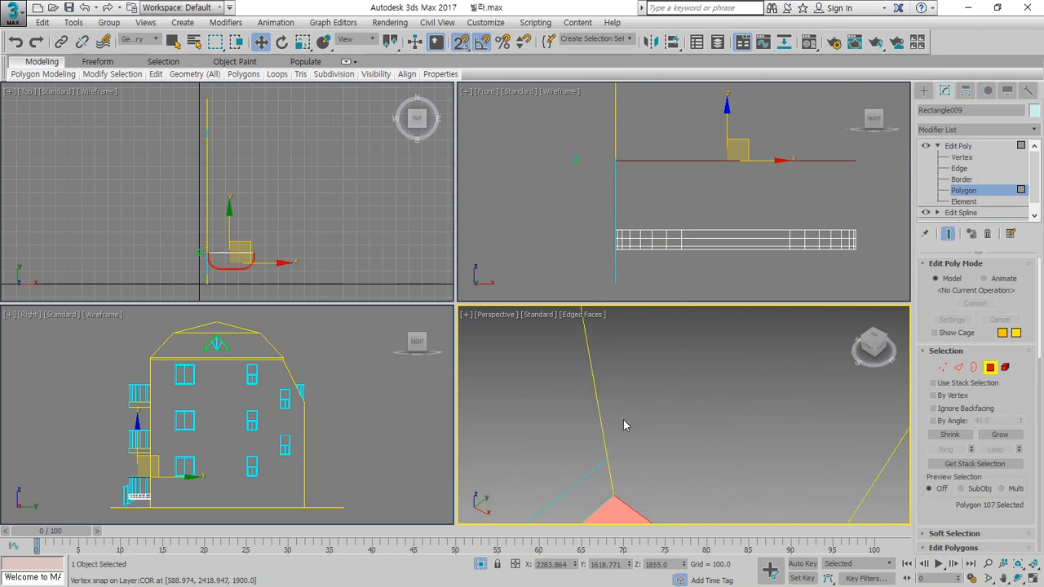
pyautogui.moveTo(625, 424); pyautogui.dragTo(646, 432, button='middle')
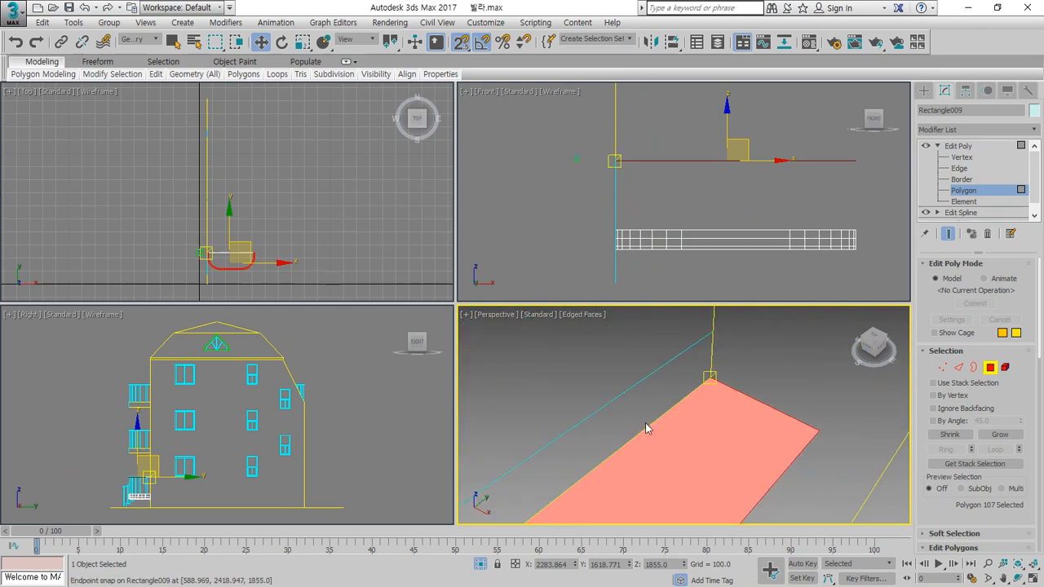
pyautogui.scroll(-3, 1022, 396)
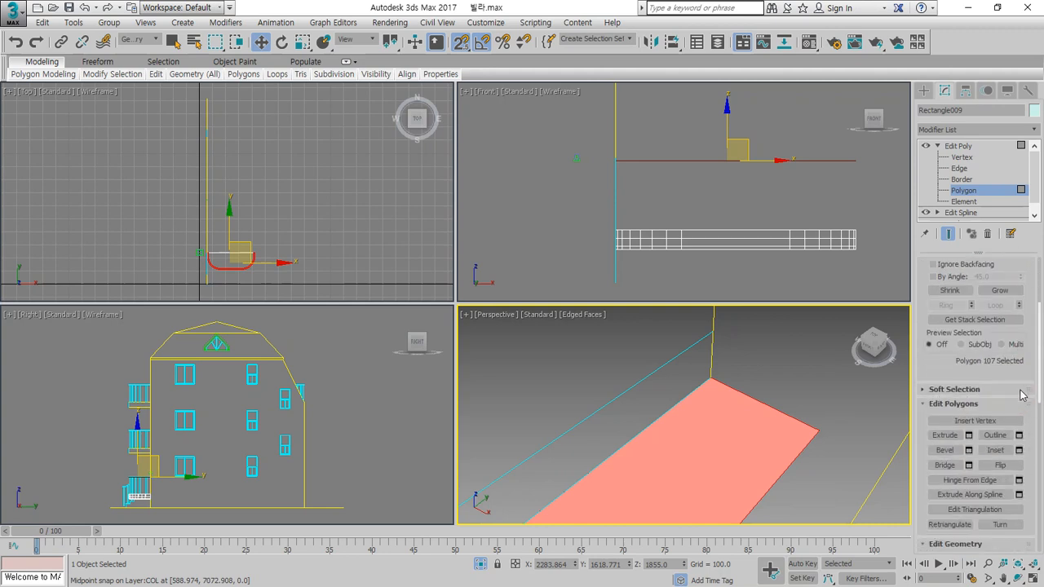
pyautogui.scroll(-2, 1021, 395)
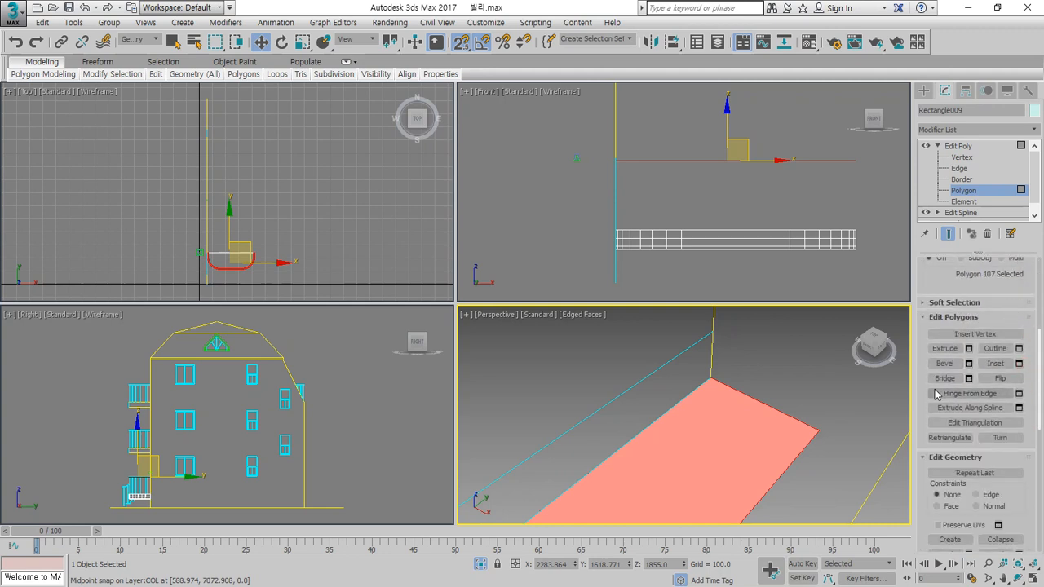
# Try a freehand upward extrusion of the raised strip's selected polygons and undo it.
pyautogui.click(946, 348)
pyautogui.moveTo(741, 431); pyautogui.dragTo(741, 298)
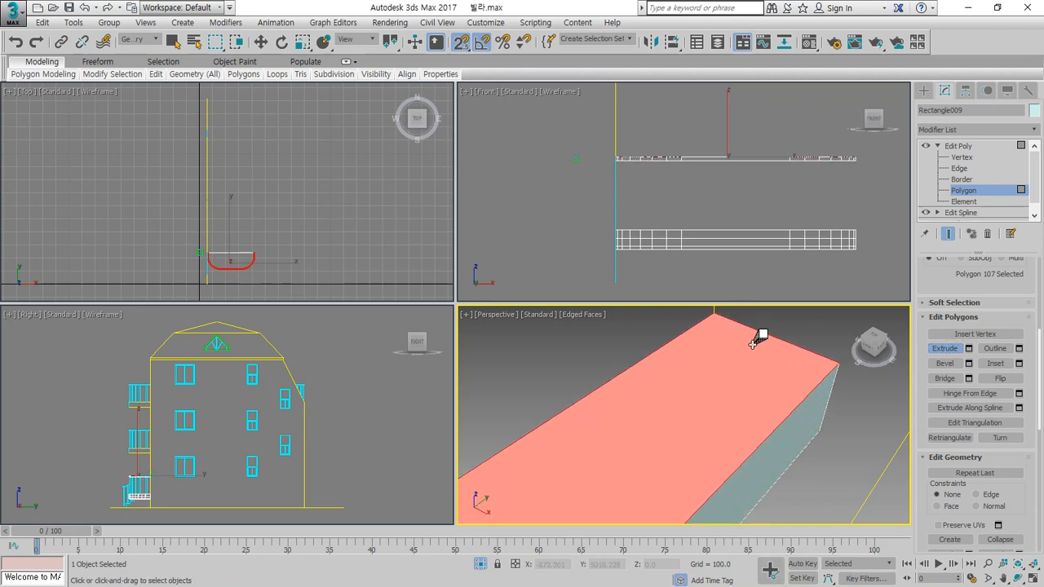
pyautogui.hotkey('ctrl', 'z')
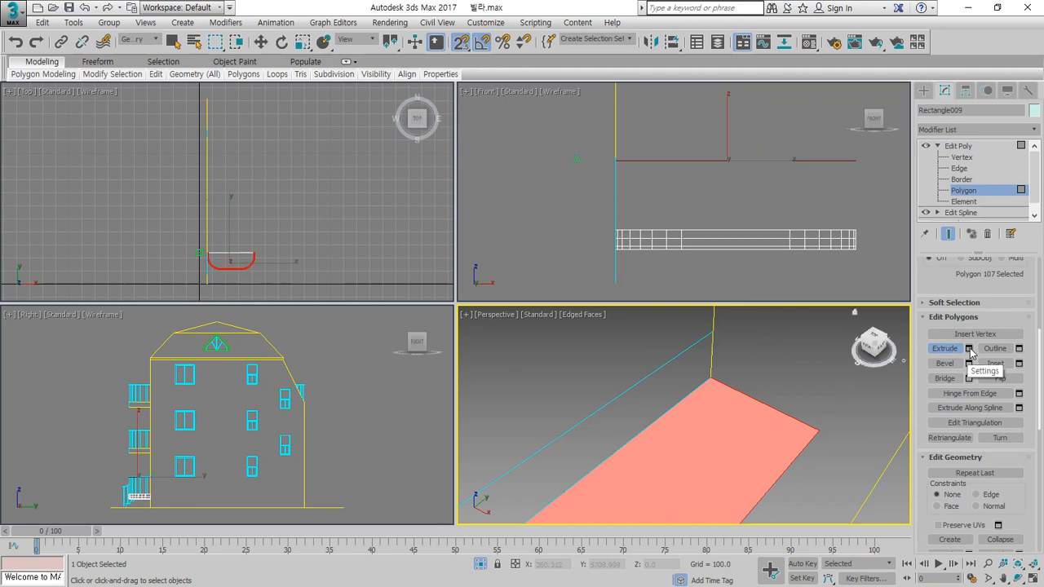
# Extrude the raised strip's selected polygons with a height of 45 and clear the polygon selection.
pyautogui.click(969, 349)
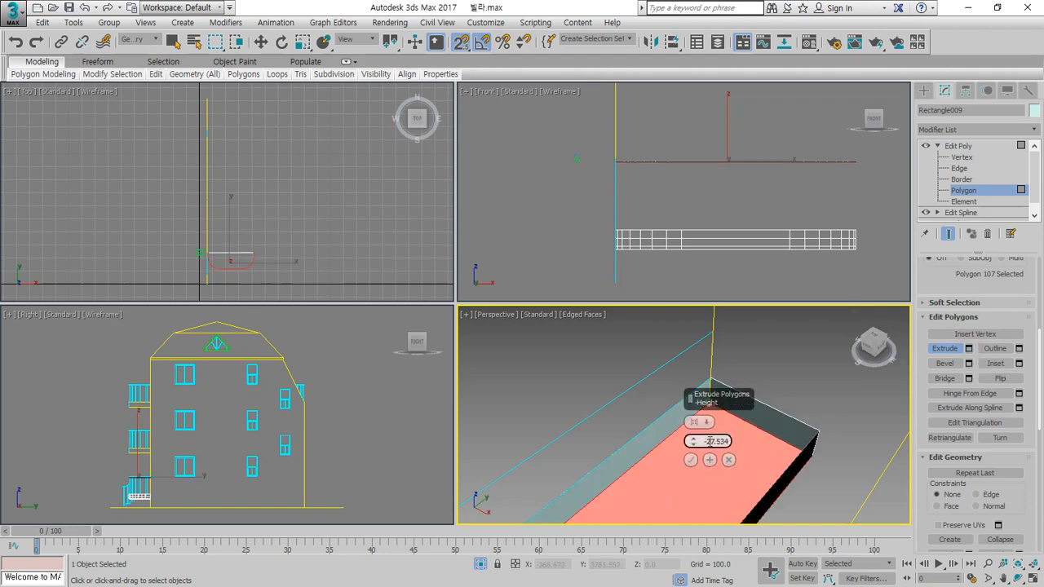
pyautogui.click(704, 442)
pyautogui.write('45')
pyautogui.press('Return')
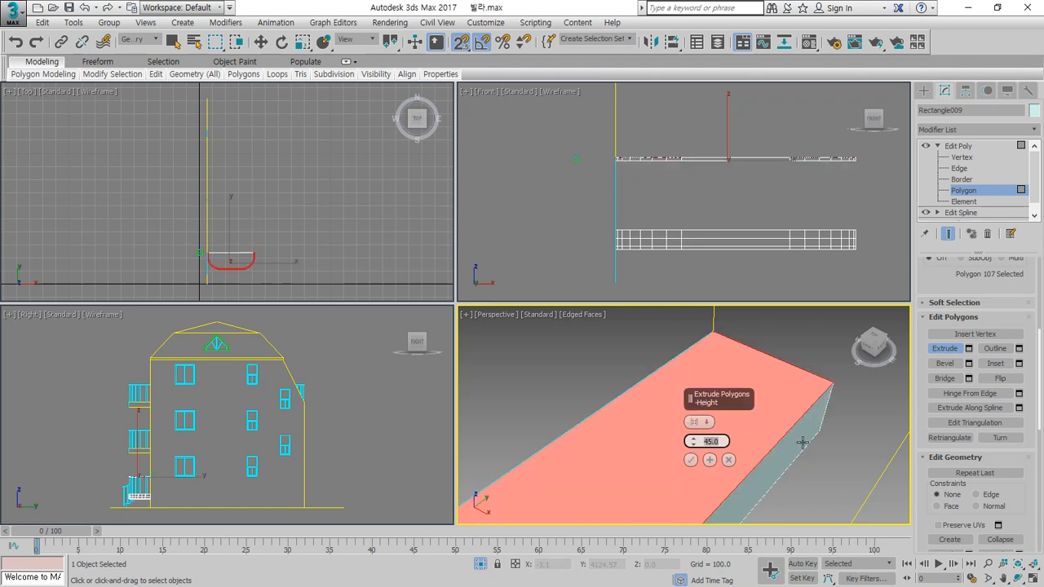
pyautogui.click(691, 460)
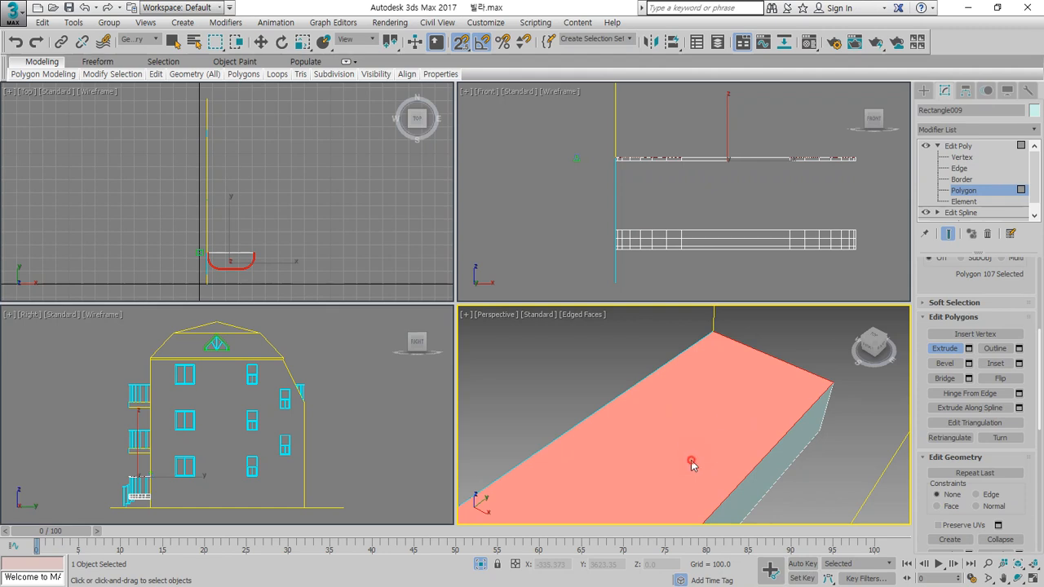
pyautogui.press('w')
pyautogui.click(857, 450)
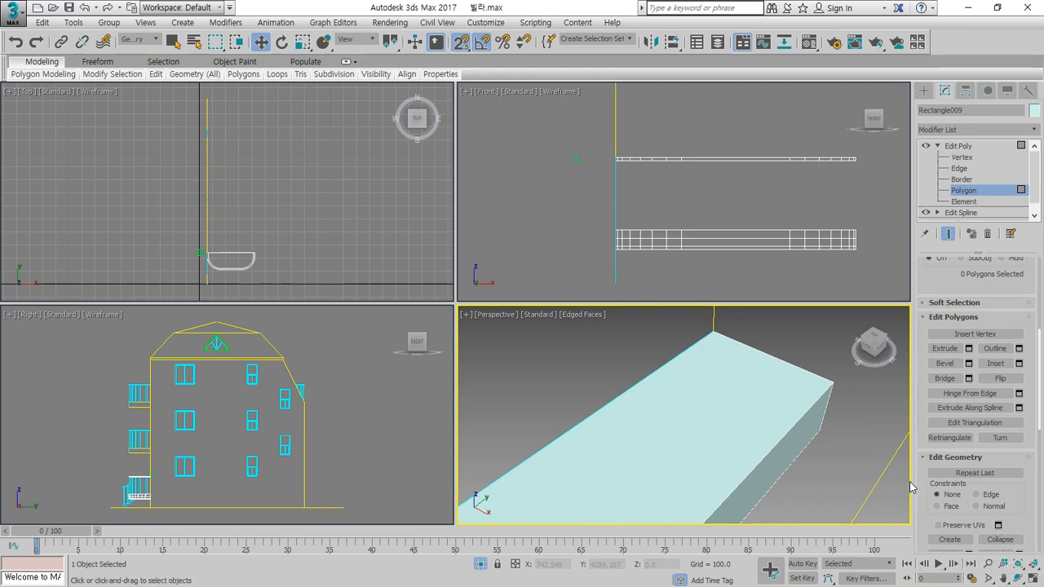
# Cap the open border on the underside of the extruded handrail strip and deselect it.
pyautogui.click(1033, 581)
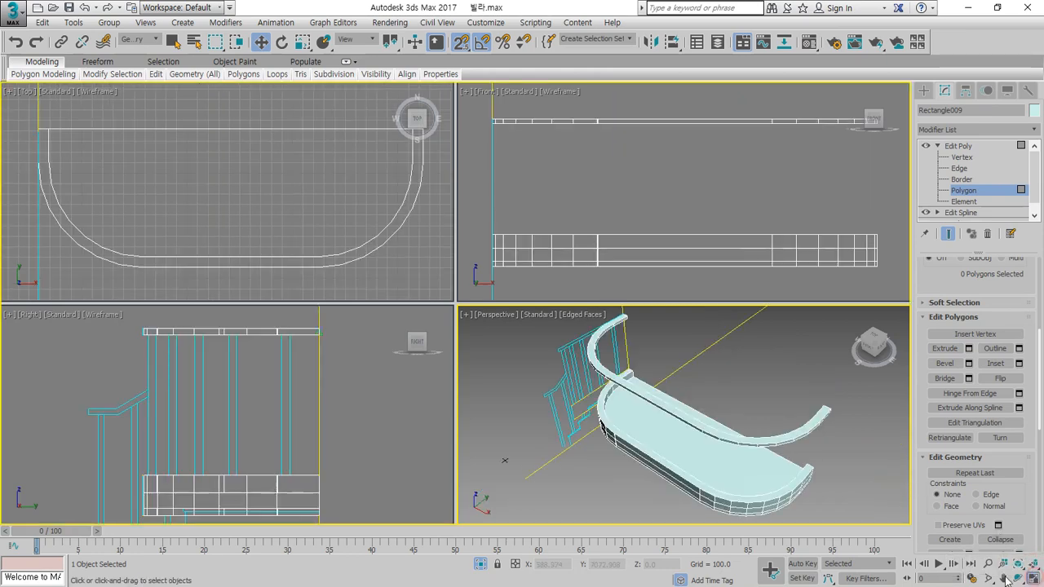
pyautogui.hotkey('alt', 'w')
pyautogui.click(1018, 577)
pyautogui.moveTo(363, 177); pyautogui.dragTo(356, 224)
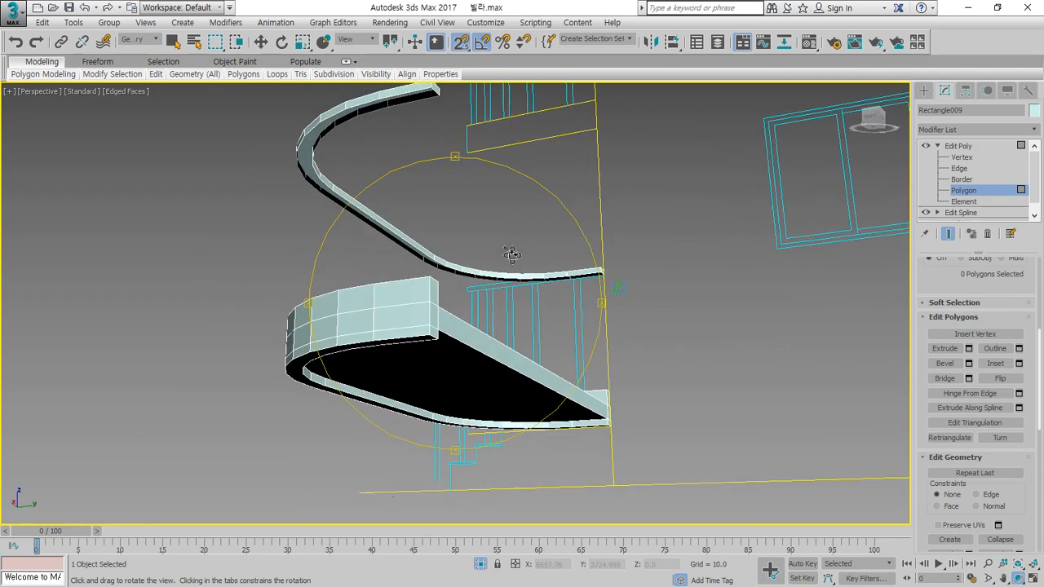
pyautogui.scroll(5, 512, 256)
pyautogui.moveTo(494, 318); pyautogui.dragTo(495, 291)
pyautogui.moveTo(508, 377); pyautogui.dragTo(491, 231, button='middle')
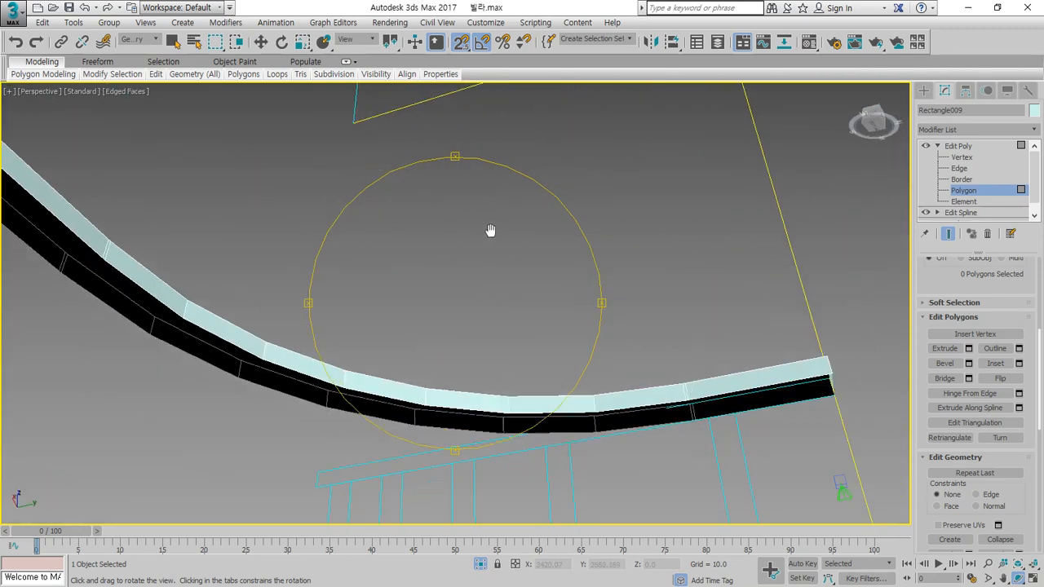
pyautogui.moveTo(493, 245); pyautogui.dragTo(500, 270)
pyautogui.moveTo(545, 345); pyautogui.dragTo(536, 285, button='middle')
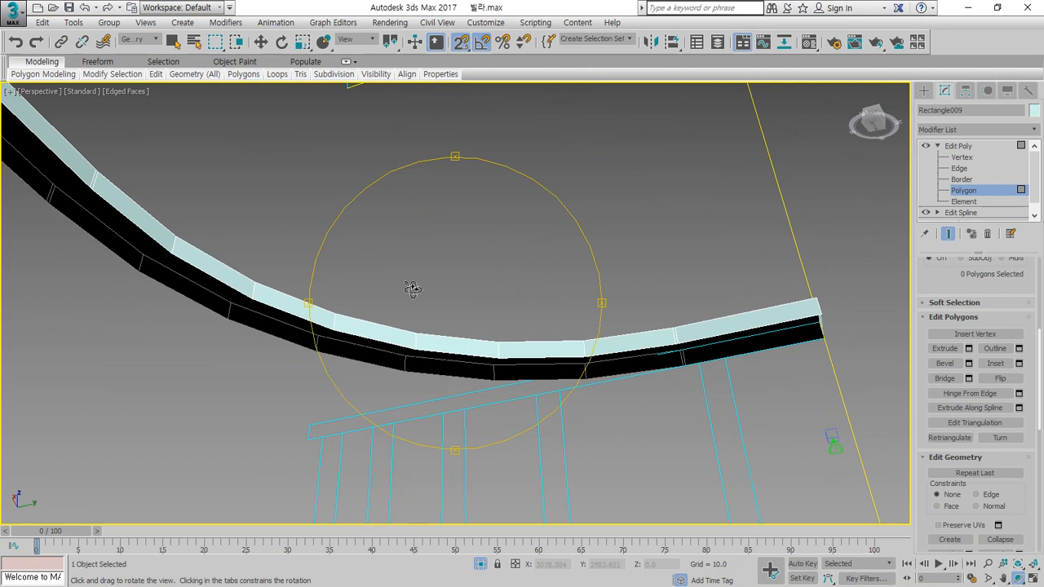
pyautogui.press('w')
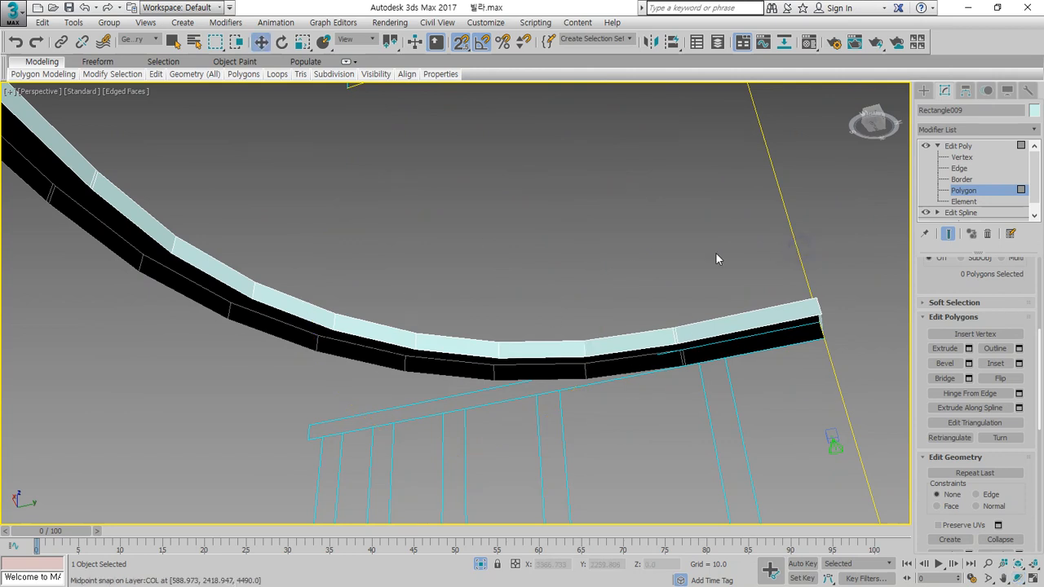
pyautogui.click(974, 179)
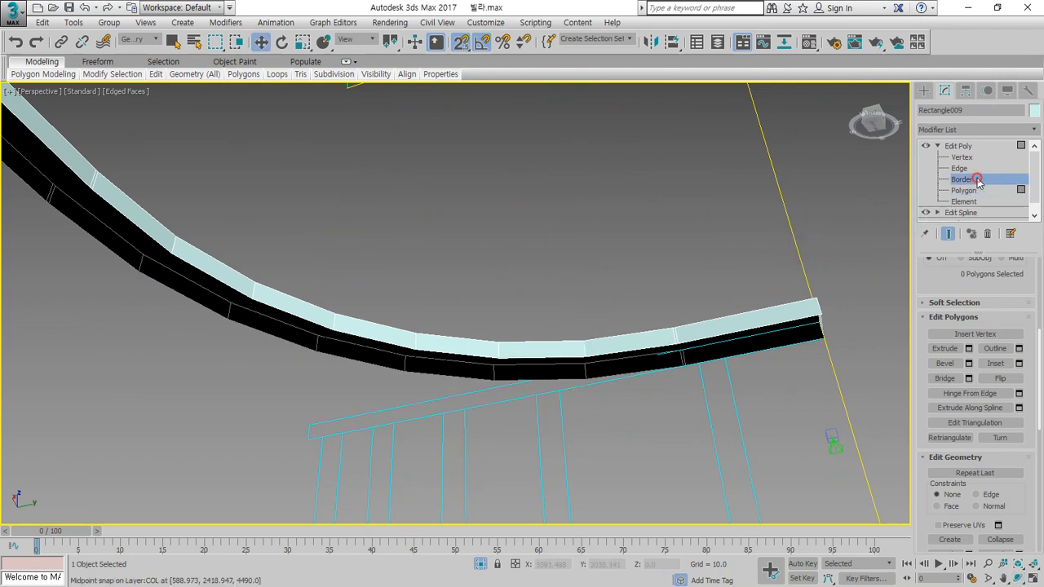
pyautogui.click(805, 345)
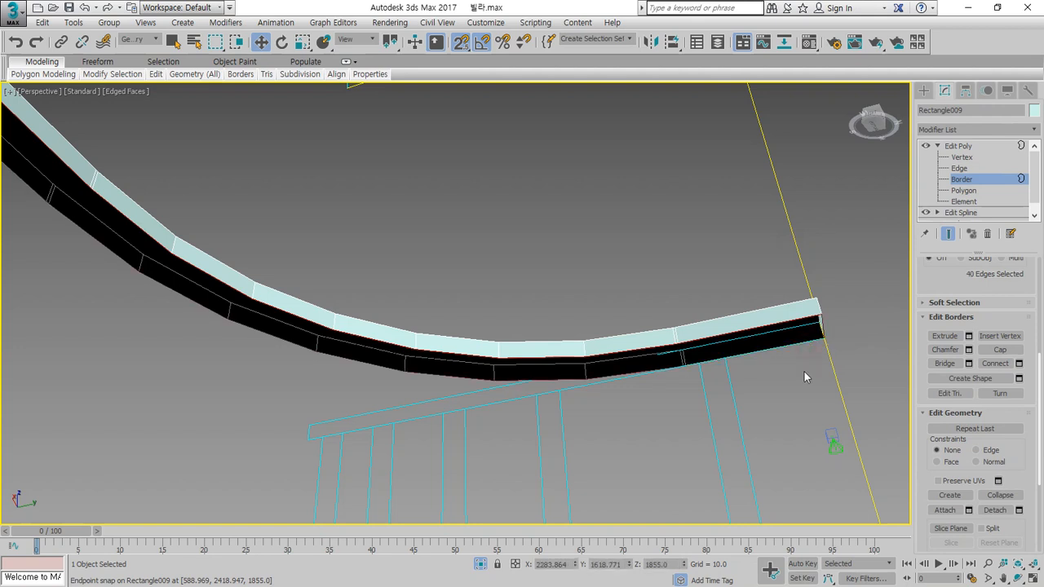
pyautogui.click(1011, 351)
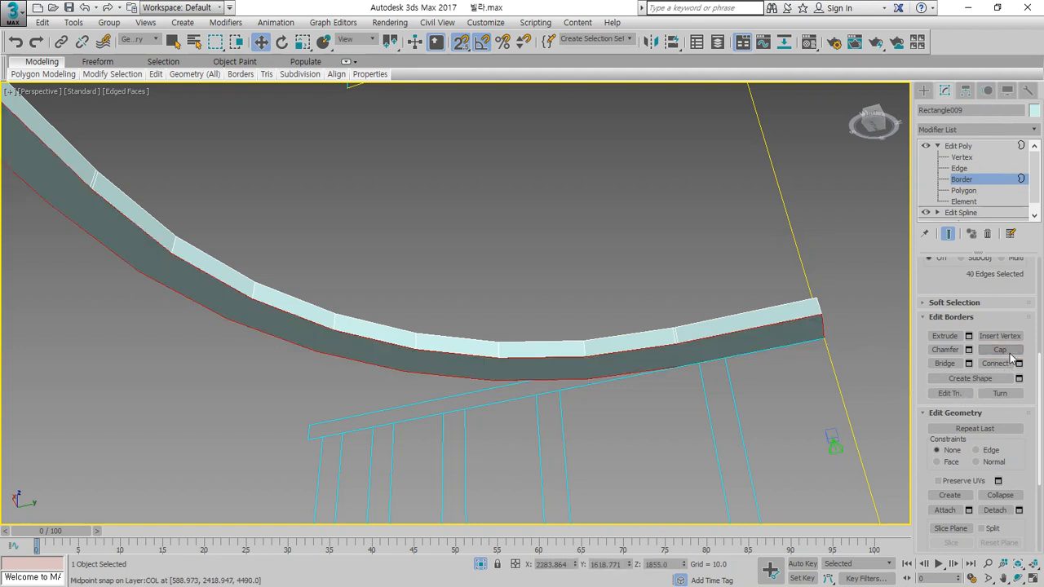
pyautogui.click(814, 455)
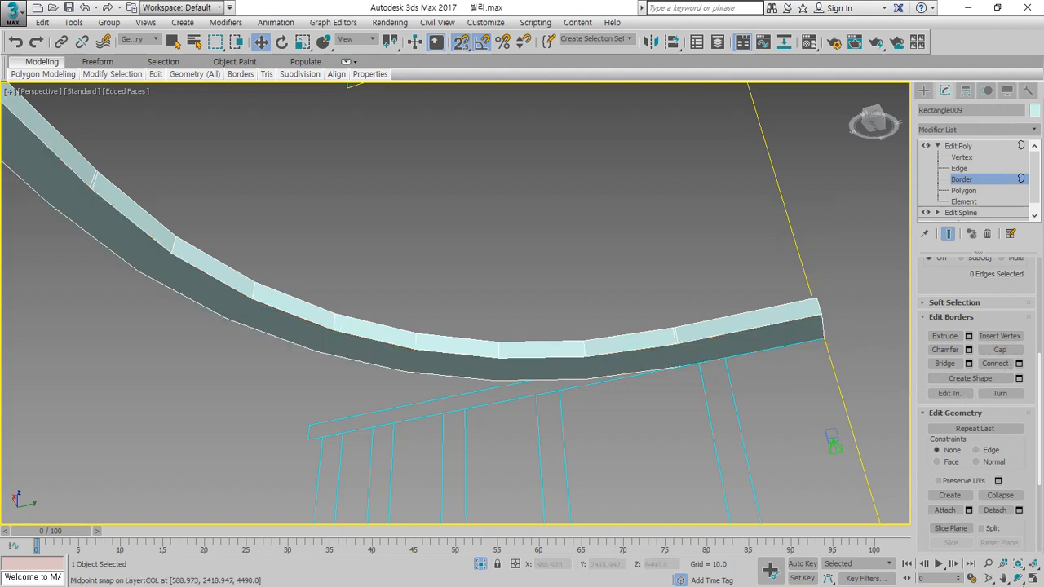
# Examine the capped handrail and the gap between it and the balcony rim from below and above.
pyautogui.click(1033, 564)
pyautogui.click(1022, 580)
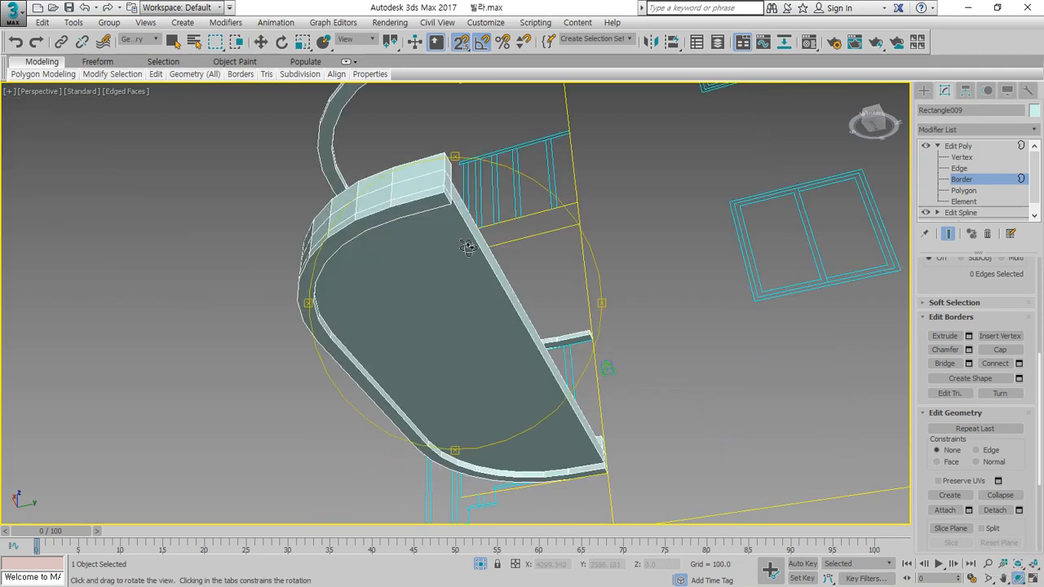
pyautogui.moveTo(466, 240); pyautogui.dragTo(467, 349)
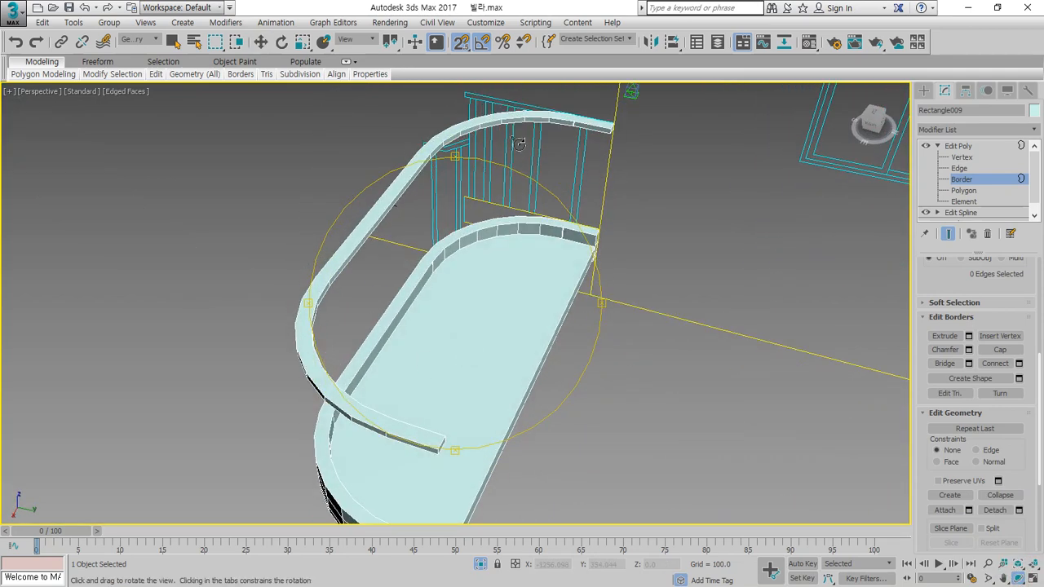
pyautogui.press('w')
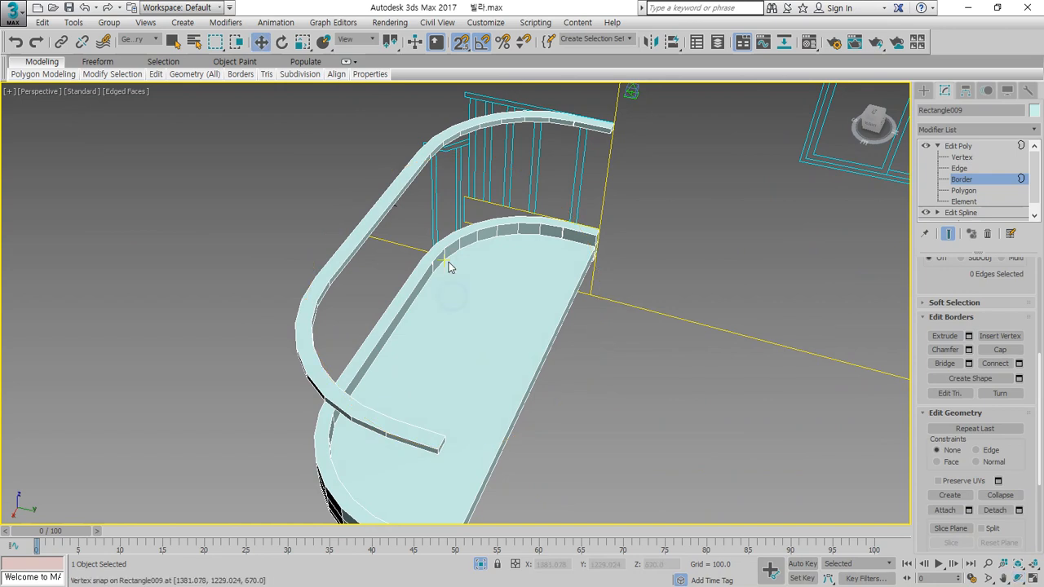
pyautogui.hotkey('ctrl', '2')
pyautogui.moveTo(583, 226)
pyautogui.mouseDown()
pyautogui.moveTo(588, 164)
pyautogui.moveTo(568, 153)
pyautogui.moveTo(604, 159)
pyautogui.mouseUp()
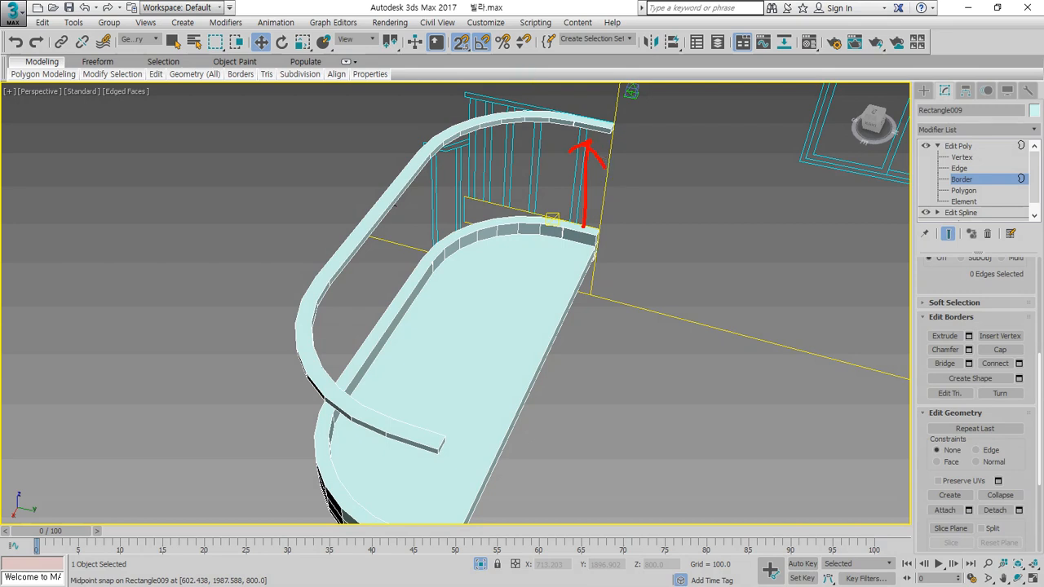
pyautogui.press('Escape')
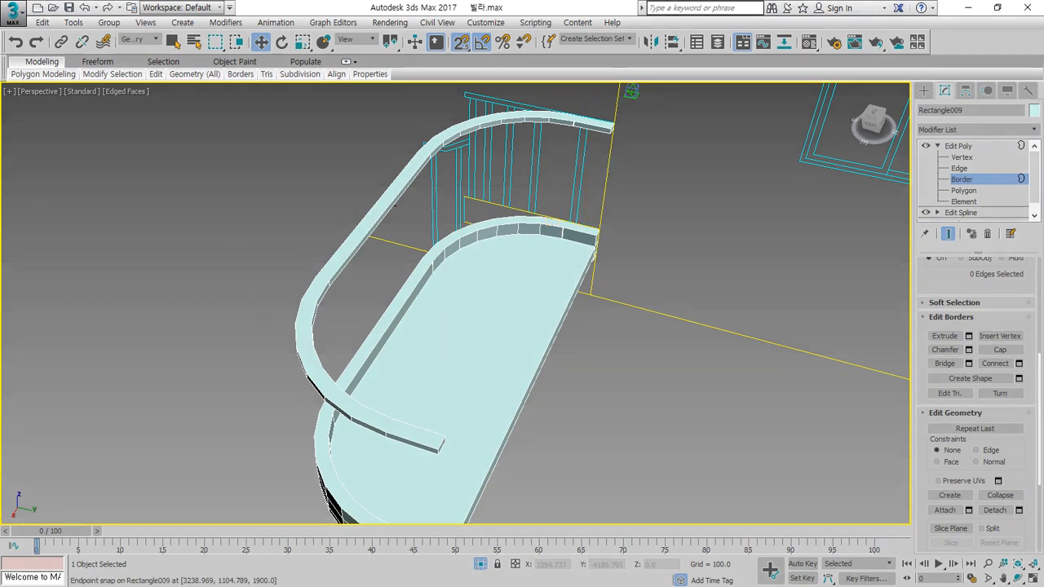
# Turn snapping off, return to the four-view layout and activate the Right view.
pyautogui.click(642, 165)
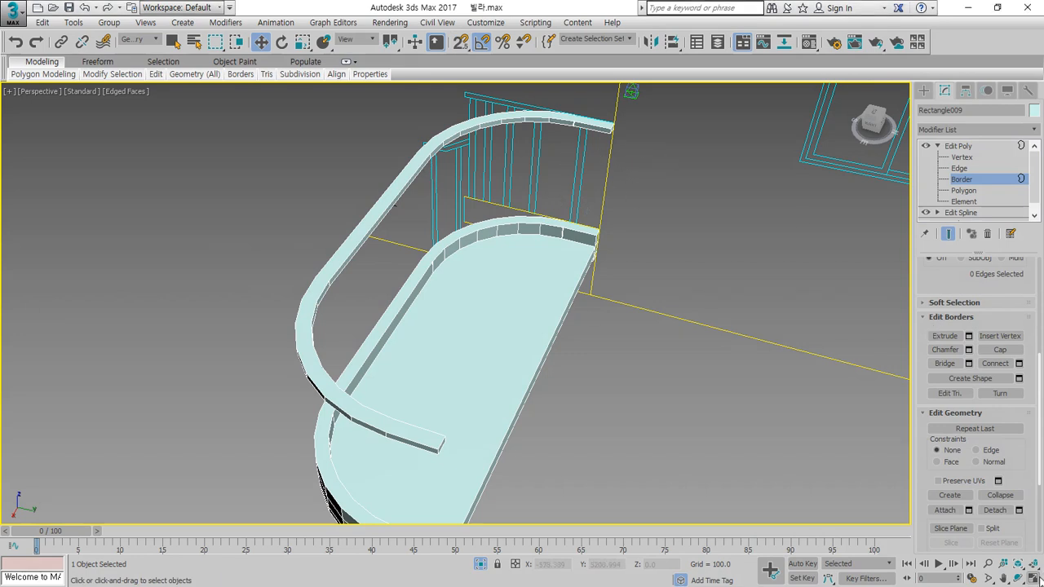
pyautogui.hotkey('alt', 'w')
pyautogui.click(216, 378)
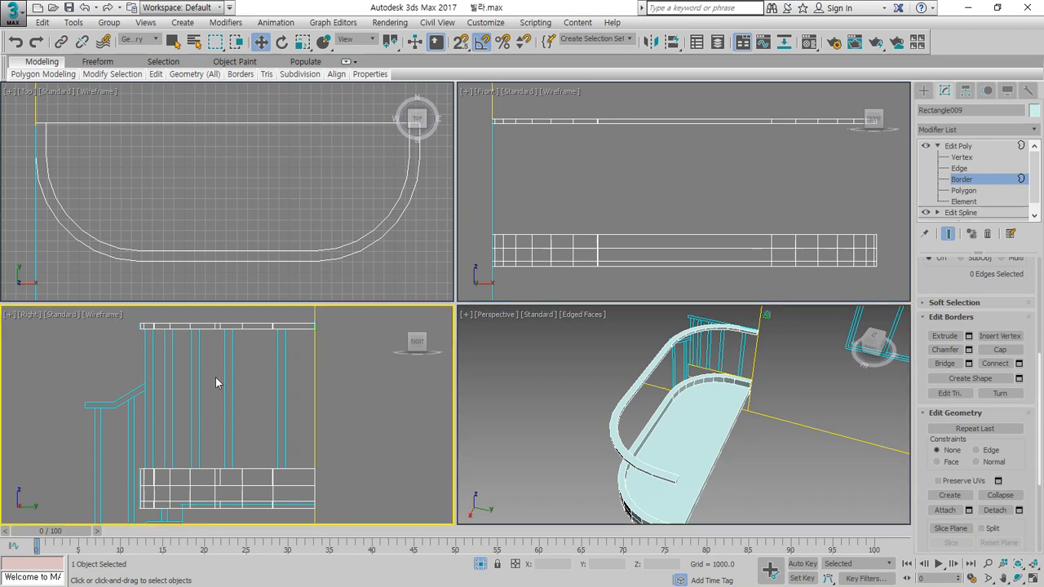
# Measure the width of one baluster at the handrail's underside with a snapped Tape helper, and delete the helper.
pyautogui.scroll(5, 220, 369)
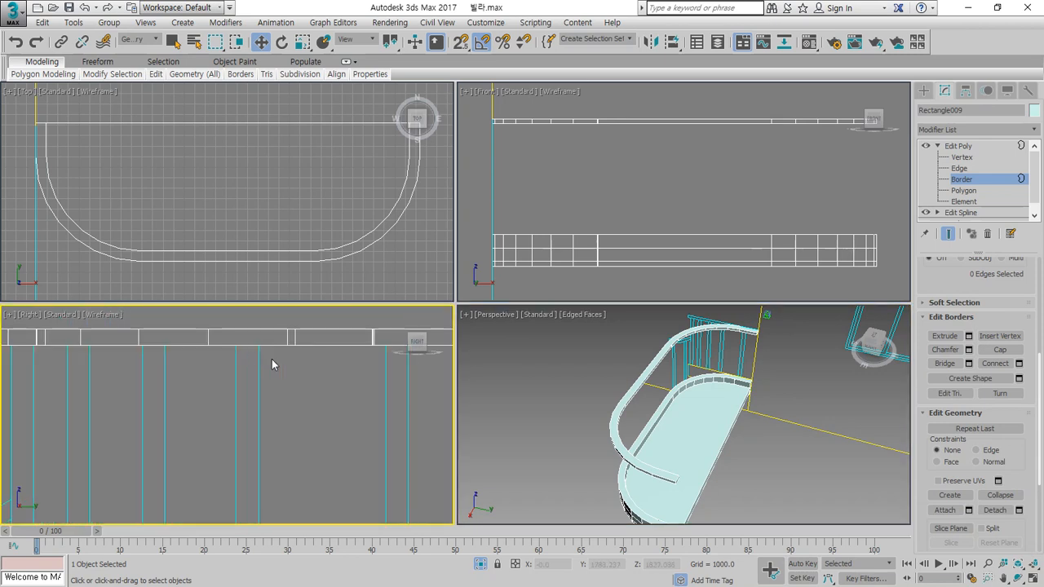
pyautogui.click(924, 89)
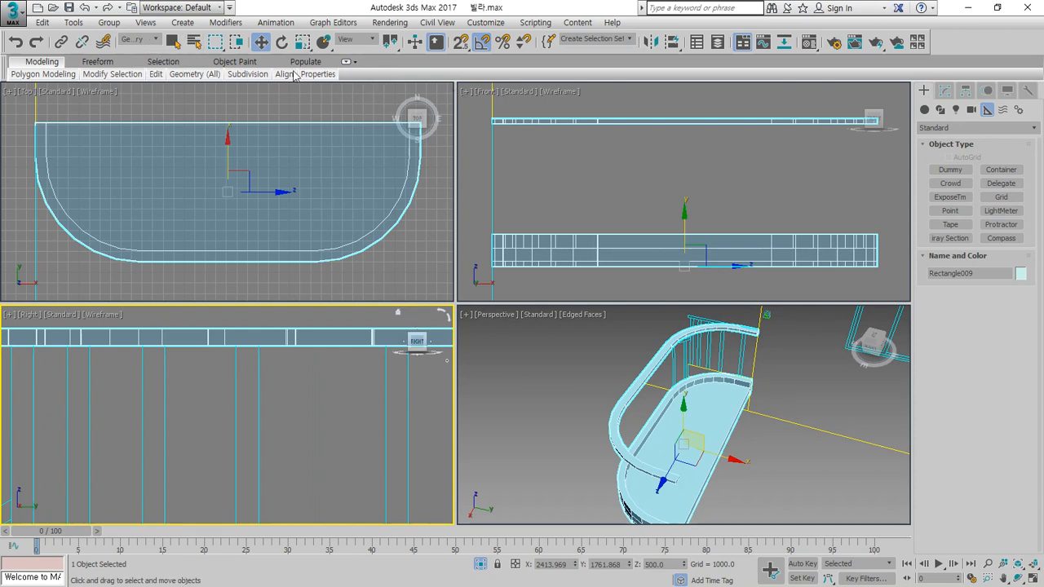
pyautogui.click(950, 225)
pyautogui.press('s')
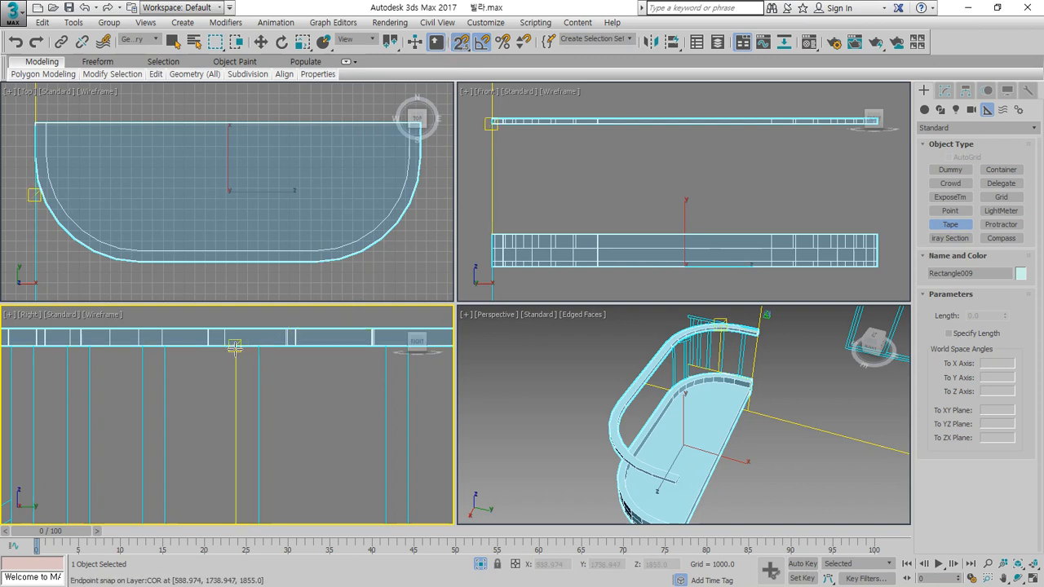
pyautogui.moveTo(235, 346); pyautogui.dragTo(258, 346)
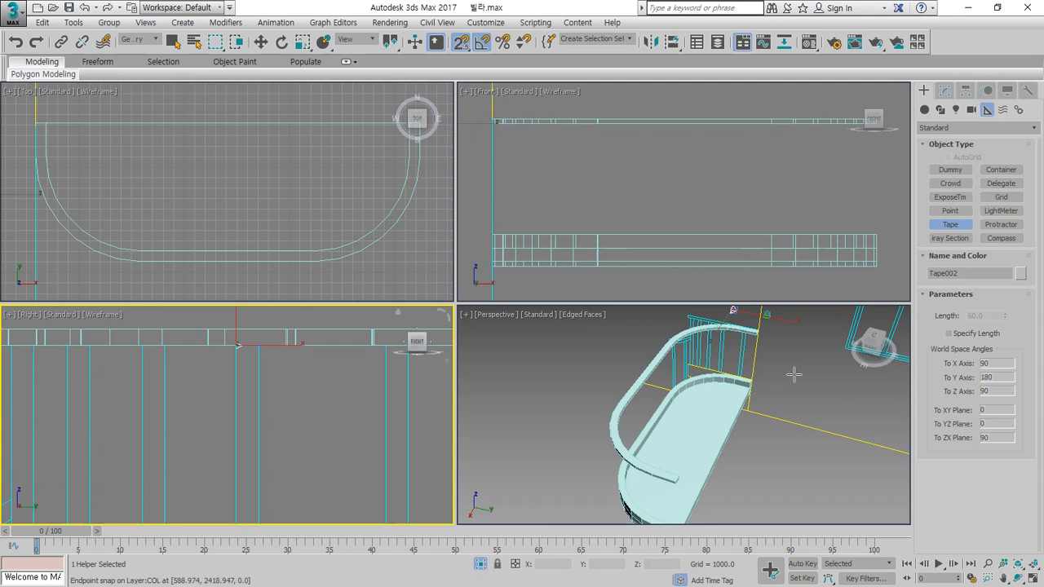
pyautogui.press('Delete')
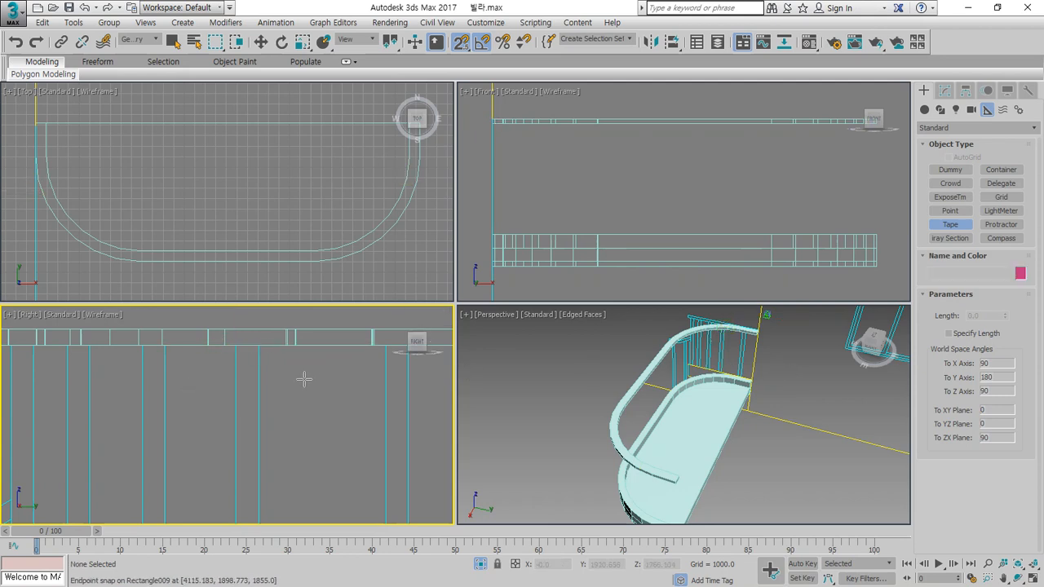
pyautogui.rightClick(318, 387)
# Create a cylinder at the balcony rim's back corner in the Top view, with a radius of about 38 and a height of about 190.
pyautogui.scroll(-2, 373, 216)
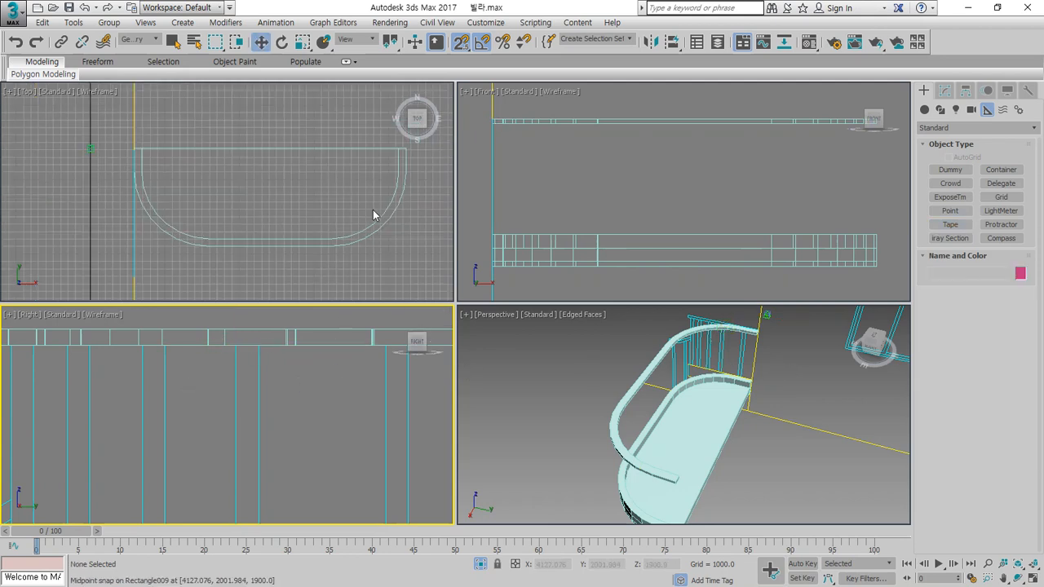
pyautogui.click(924, 109)
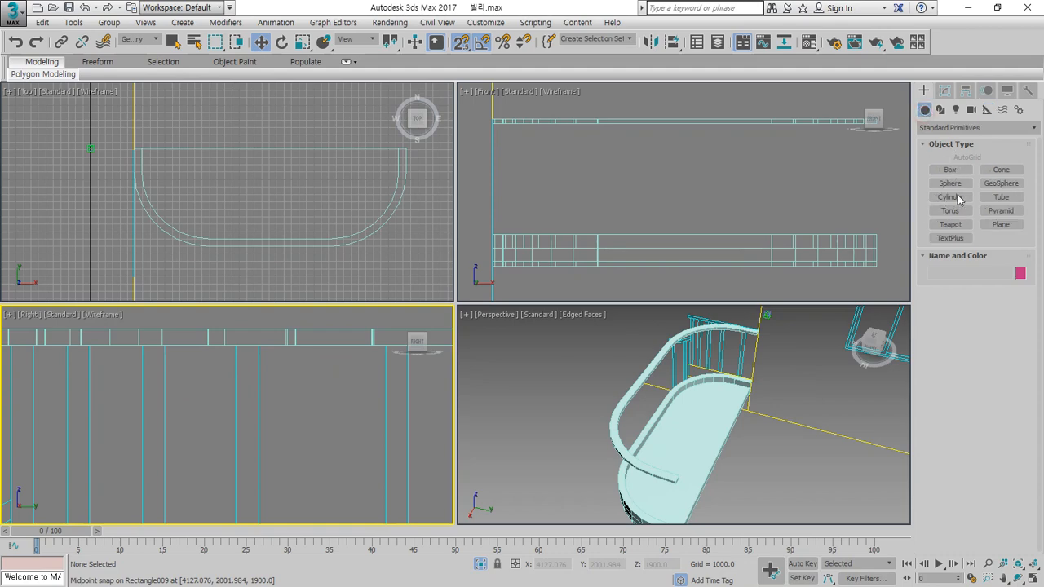
pyautogui.click(951, 197)
pyautogui.scroll(4, 136, 142)
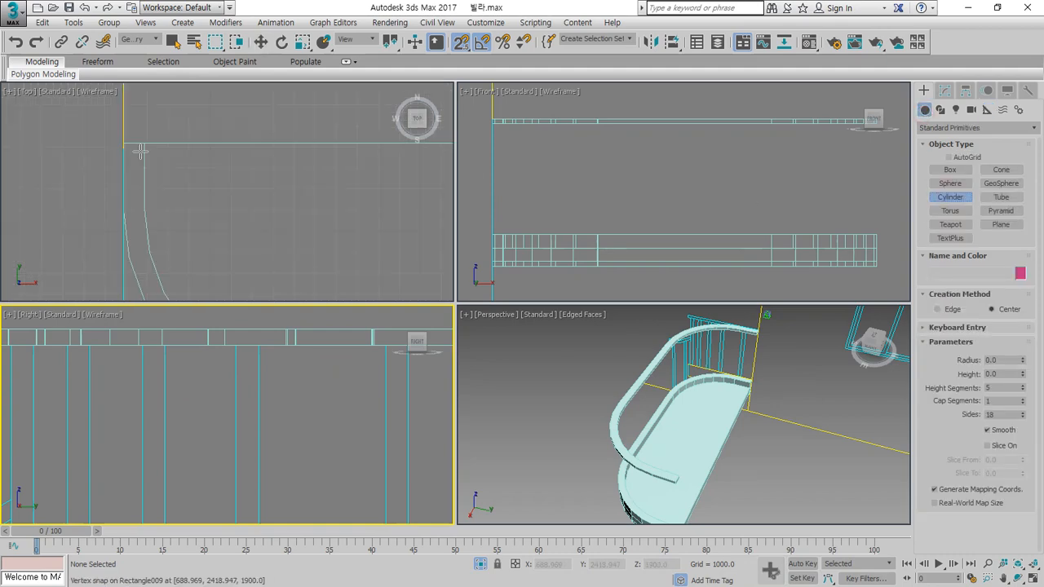
pyautogui.scroll(2, 135, 130)
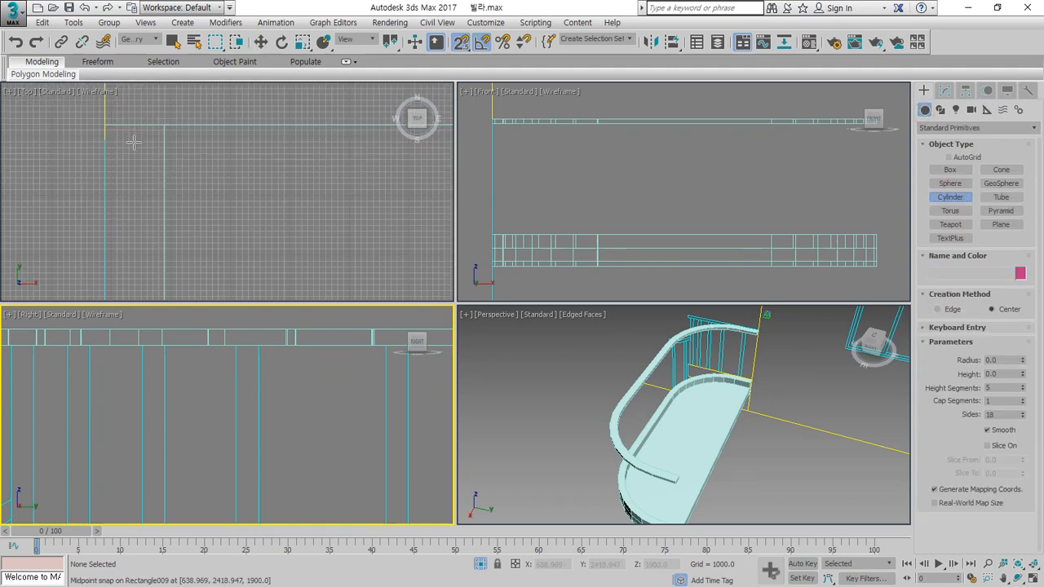
pyautogui.moveTo(131, 152); pyautogui.dragTo(142, 175)
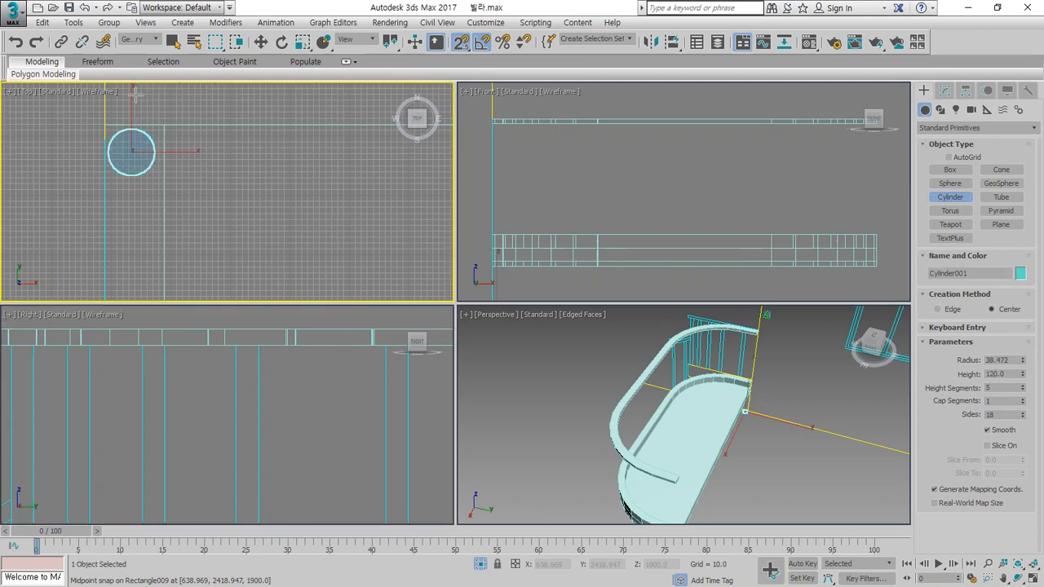
pyautogui.click(135, 63)
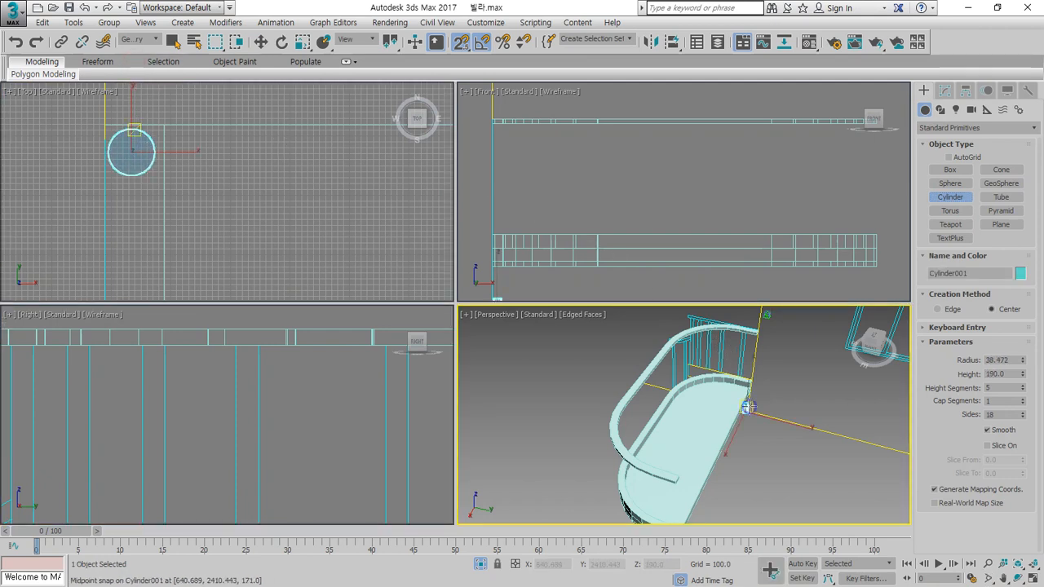
# Move the cylinder onto the top of the balcony rim and snap its centre to the midpoint of the rim's end edge.
pyautogui.scroll(-2, 549, 220)
pyautogui.press('w')
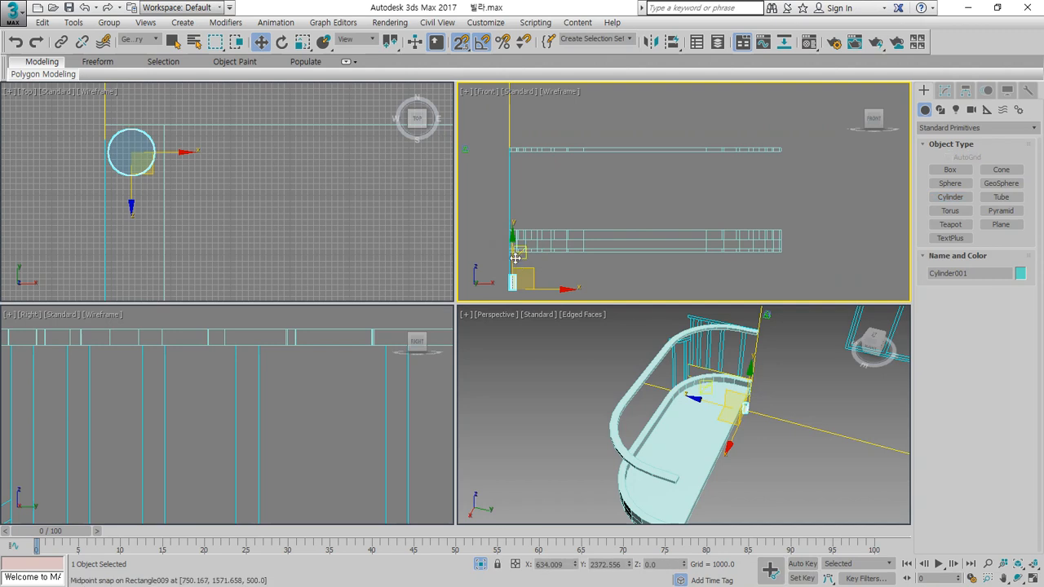
pyautogui.moveTo(513, 269); pyautogui.dragTo(535, 232)
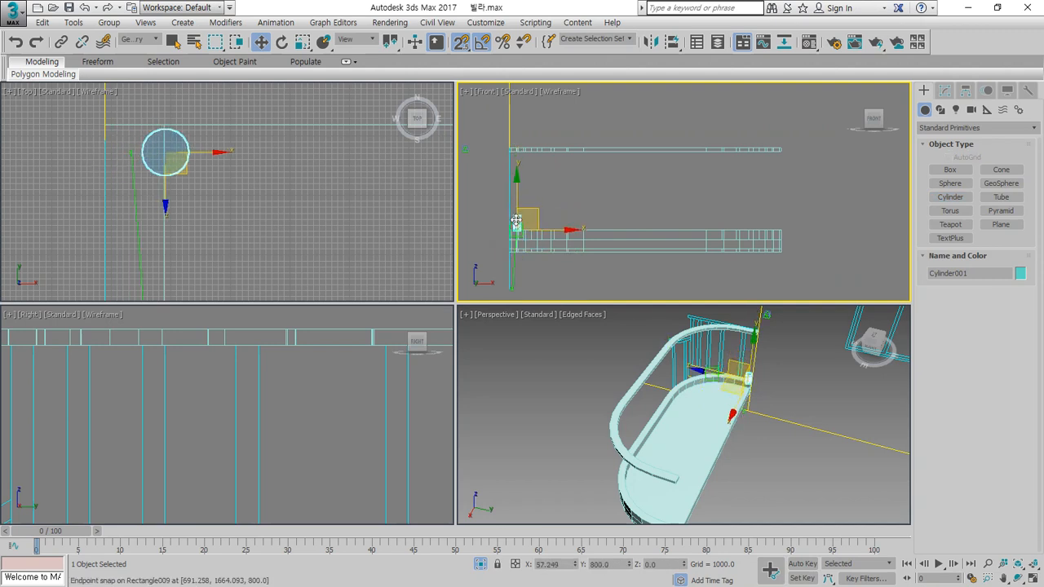
pyautogui.scroll(2, 538, 231)
pyautogui.scroll(3, 723, 396)
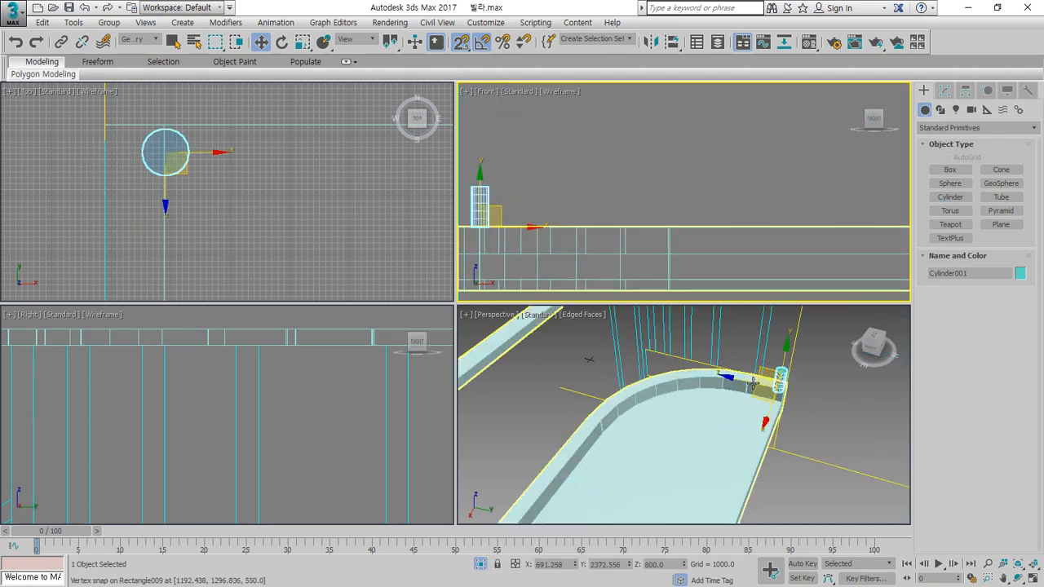
pyautogui.moveTo(216, 168); pyautogui.dragTo(287, 251, button='middle')
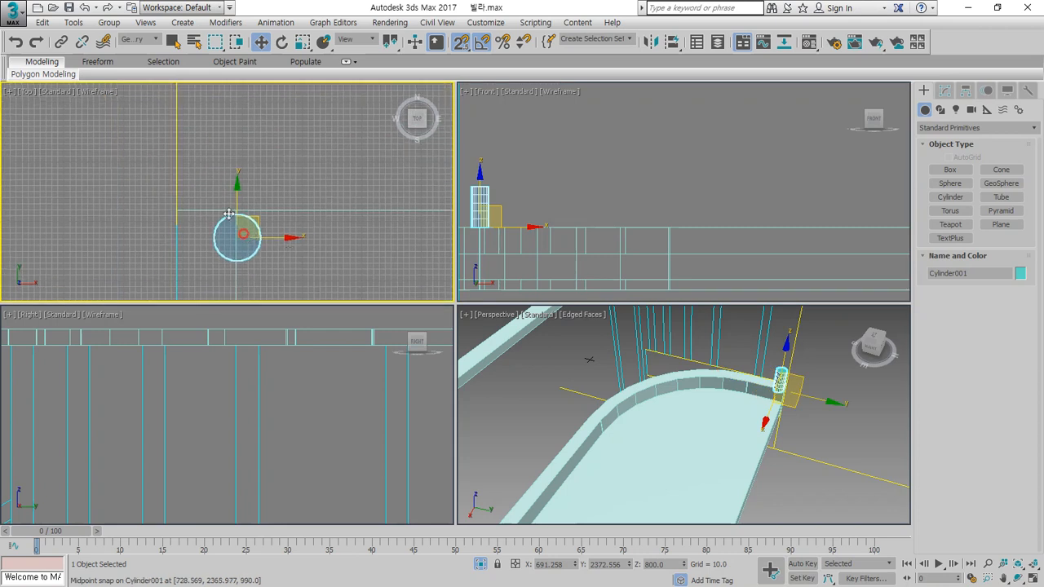
pyautogui.moveTo(226, 219); pyautogui.dragTo(211, 210)
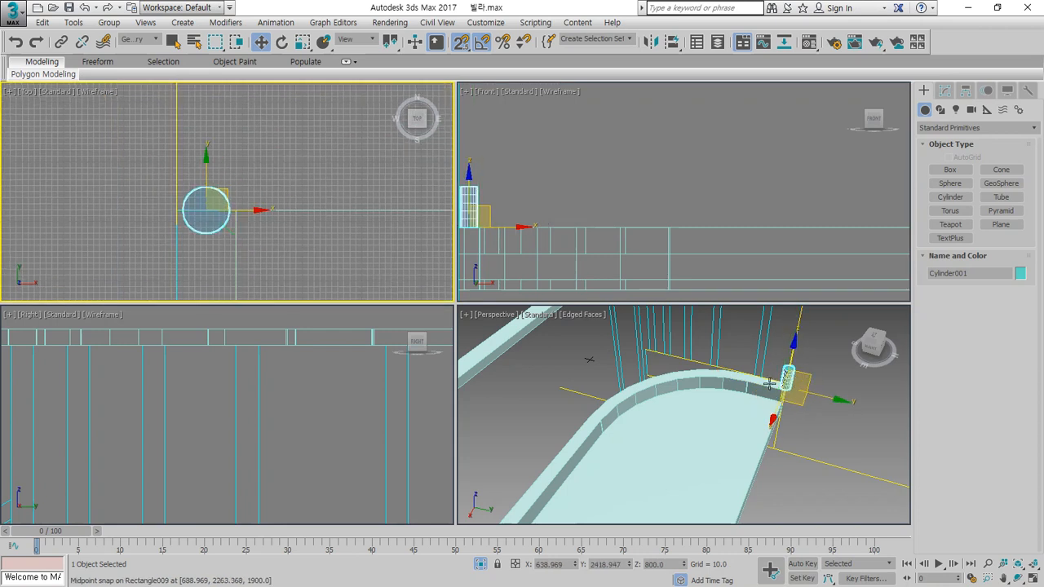
# Set the cylinder's radius to 30 and its height to 1000.
pyautogui.scroll(3, 769, 384)
pyautogui.click(944, 91)
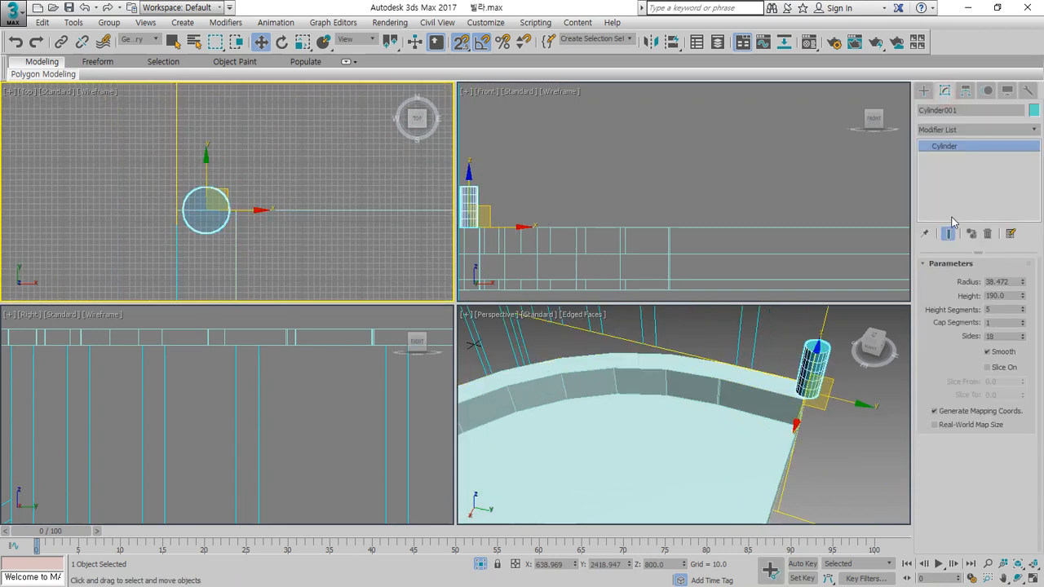
pyautogui.moveTo(1022, 285); pyautogui.dragTo(1015, 282)
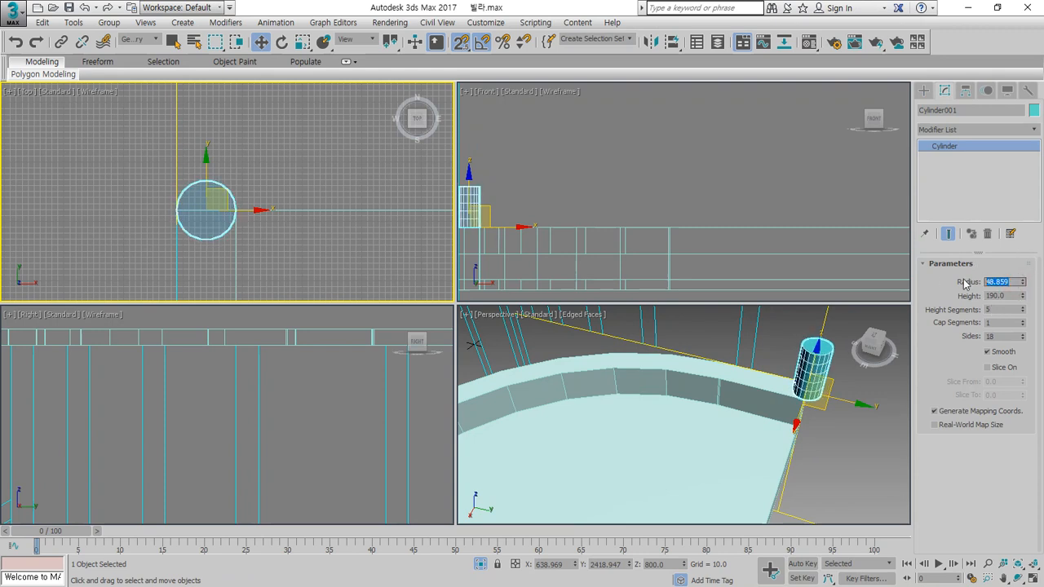
pyautogui.write('30')
pyautogui.press('Return')
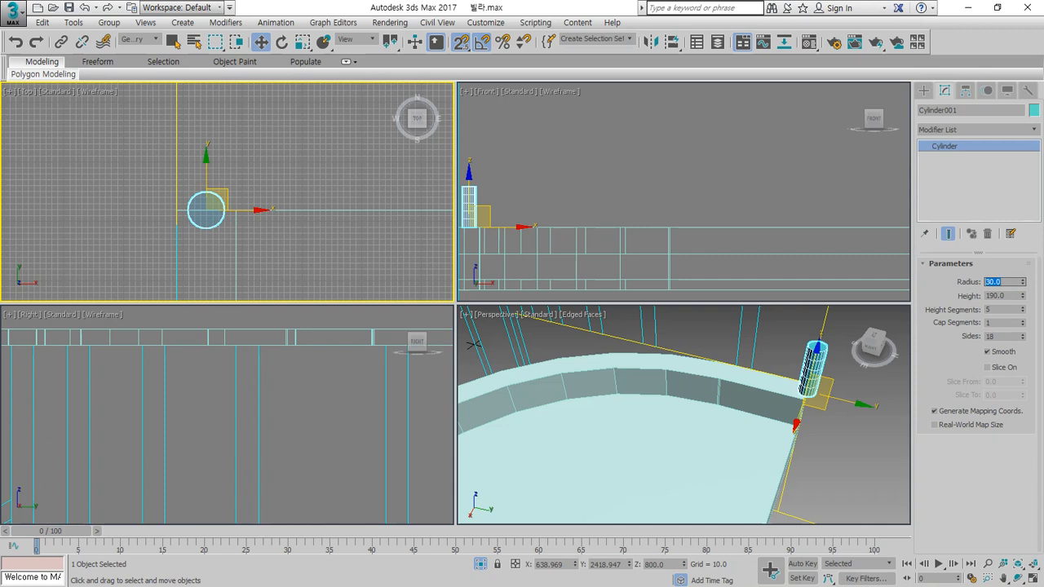
pyautogui.doubleClick(1004, 295)
pyautogui.write('1000')
pyautogui.press('Return')
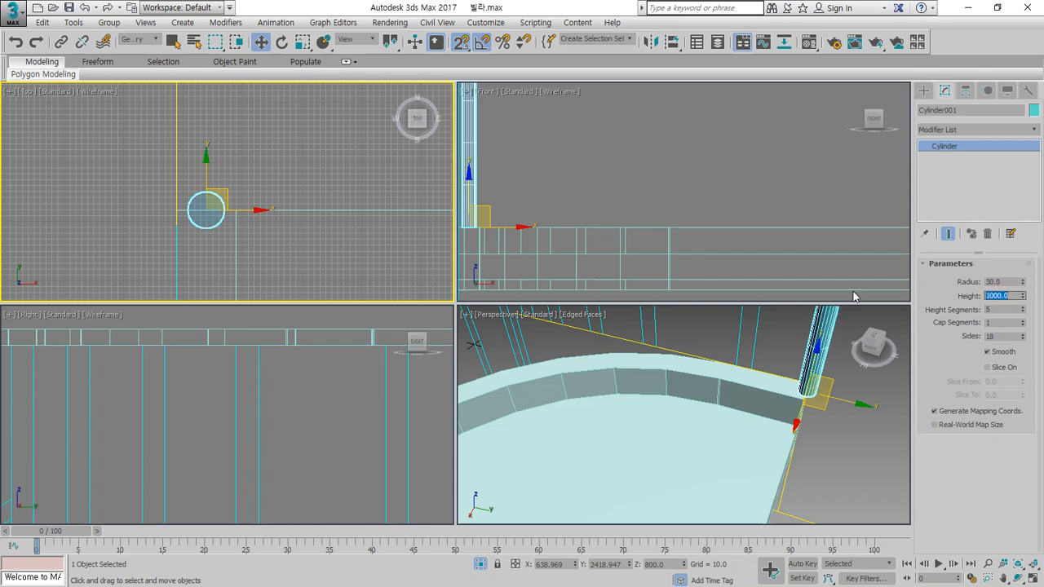
# Set the cylinder's height to 1060 so its top reaches into the handrail, and deselect it.
pyautogui.scroll(-3, 646, 160)
pyautogui.moveTo(623, 176); pyautogui.dragTo(611, 213, button='middle')
pyautogui.scroll(2, 589, 137)
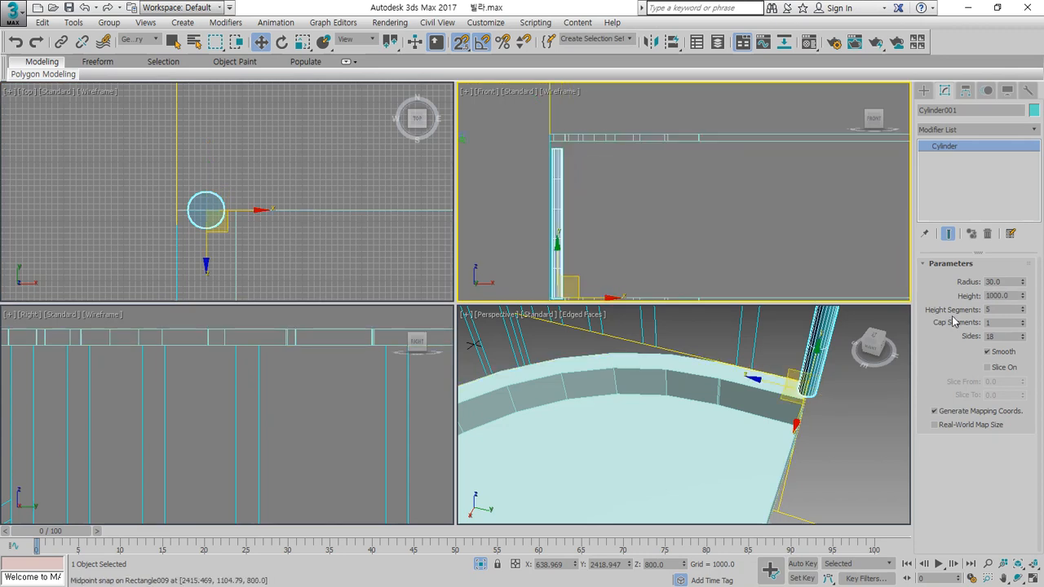
pyautogui.doubleClick(1011, 296)
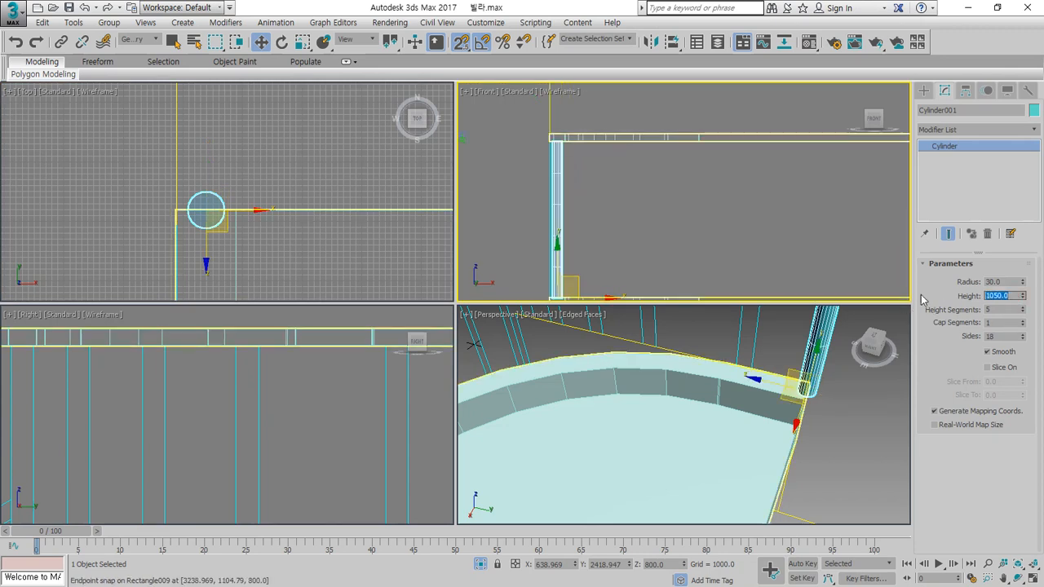
pyautogui.scroll(1, 537, 139)
pyautogui.scroll(3, 561, 151)
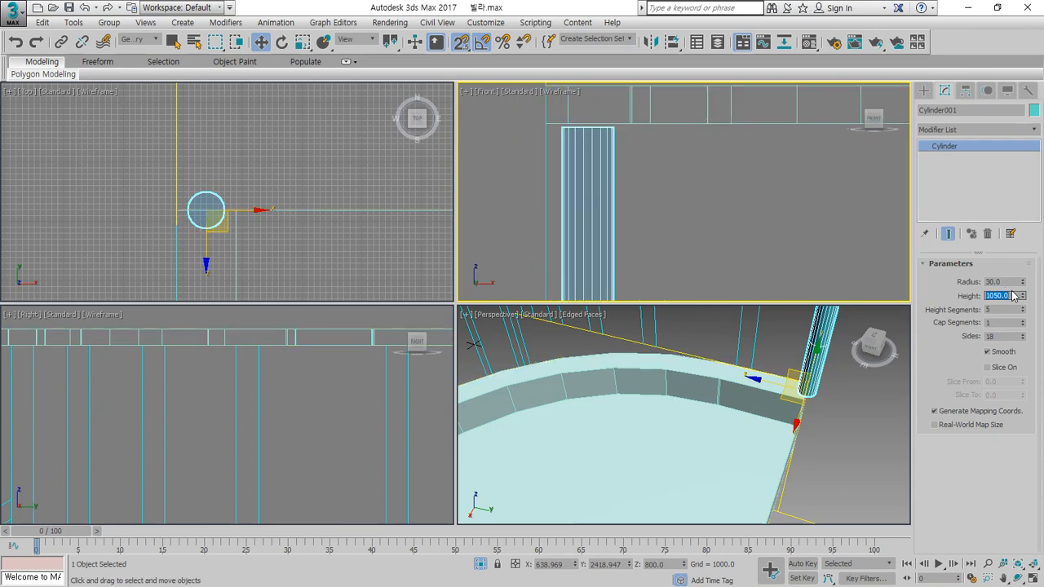
pyautogui.write('160')
pyautogui.press('Return')
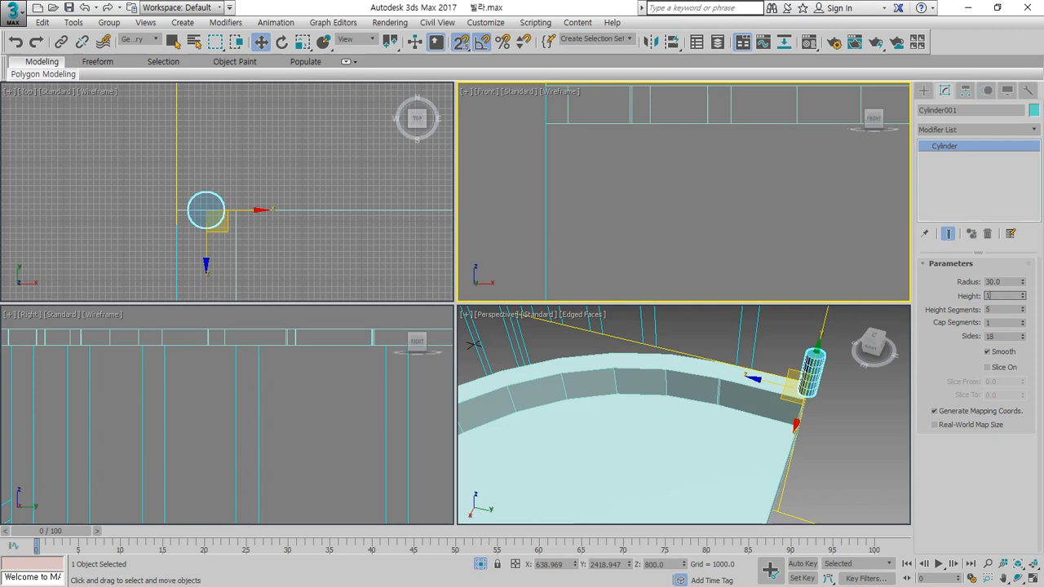
pyautogui.write('1060')
pyautogui.press('Return')
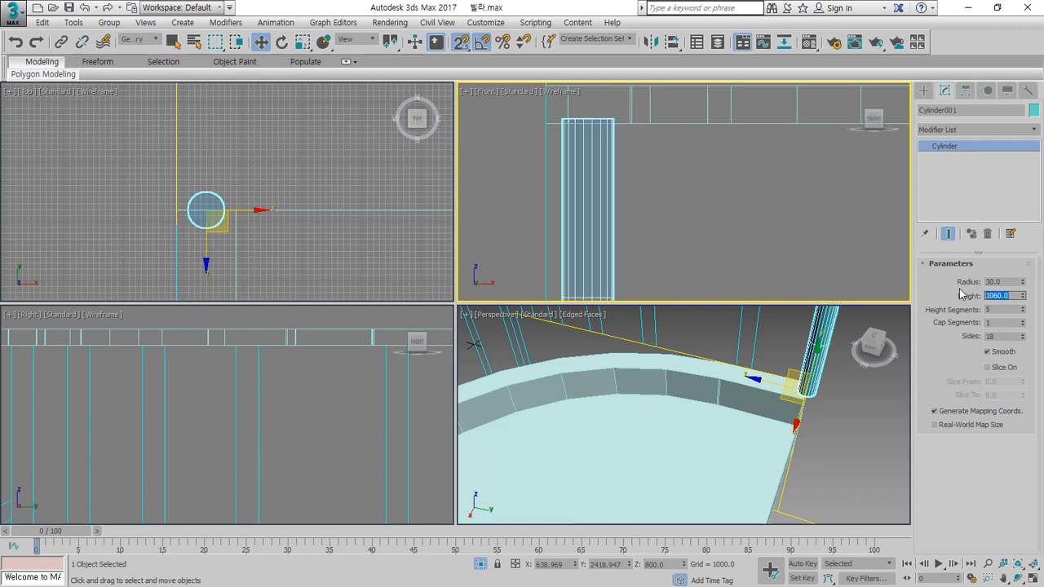
pyautogui.scroll(-3, 643, 203)
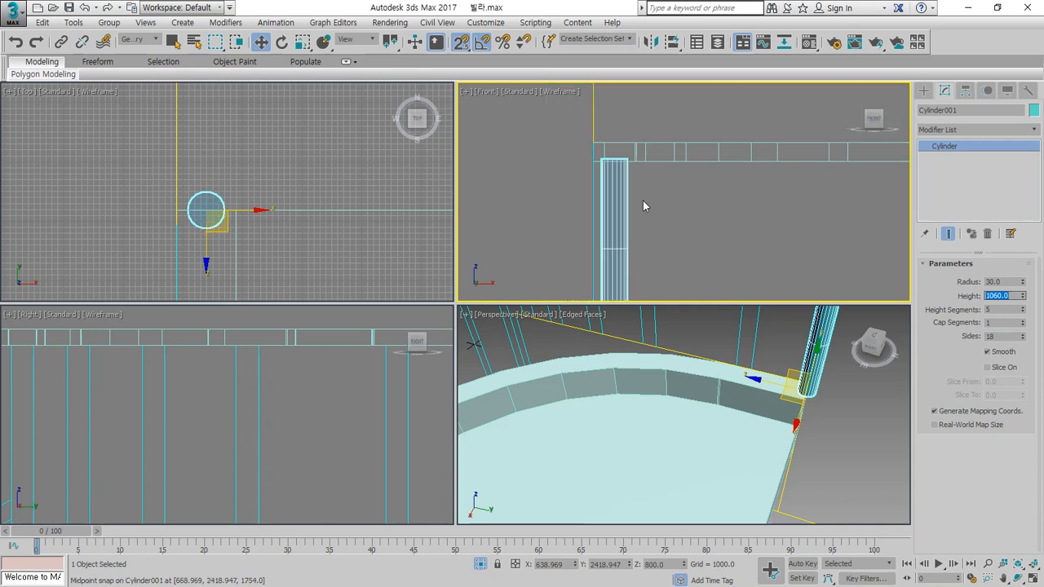
pyautogui.moveTo(643, 203); pyautogui.dragTo(666, 176, button='middle')
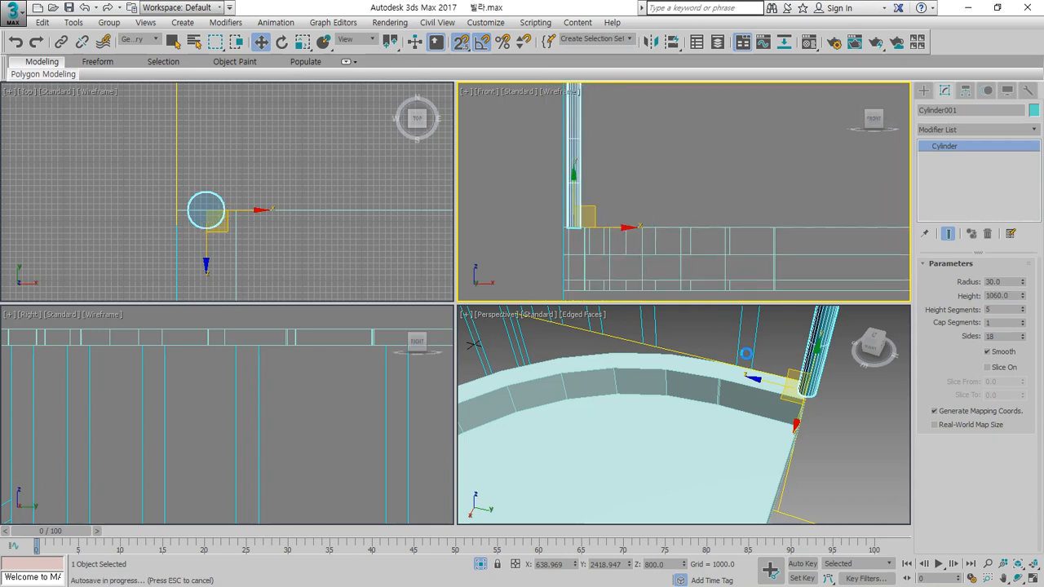
pyautogui.click(687, 173)
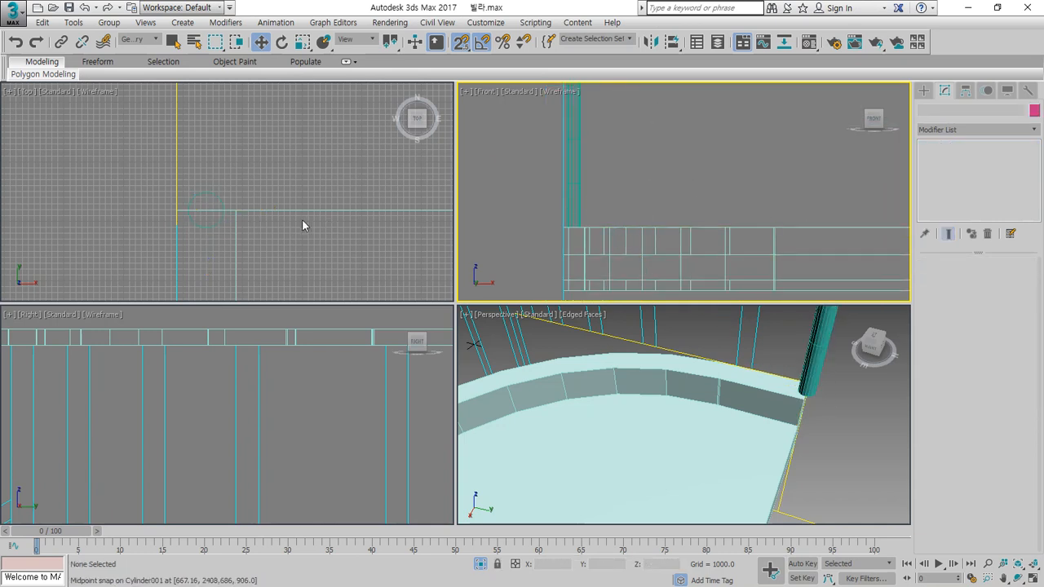
# Reduce the post cylinder's height segments to 1 and clear the selection.
pyautogui.scroll(-4, 273, 221)
pyautogui.moveTo(272, 221); pyautogui.dragTo(229, 125, button='middle')
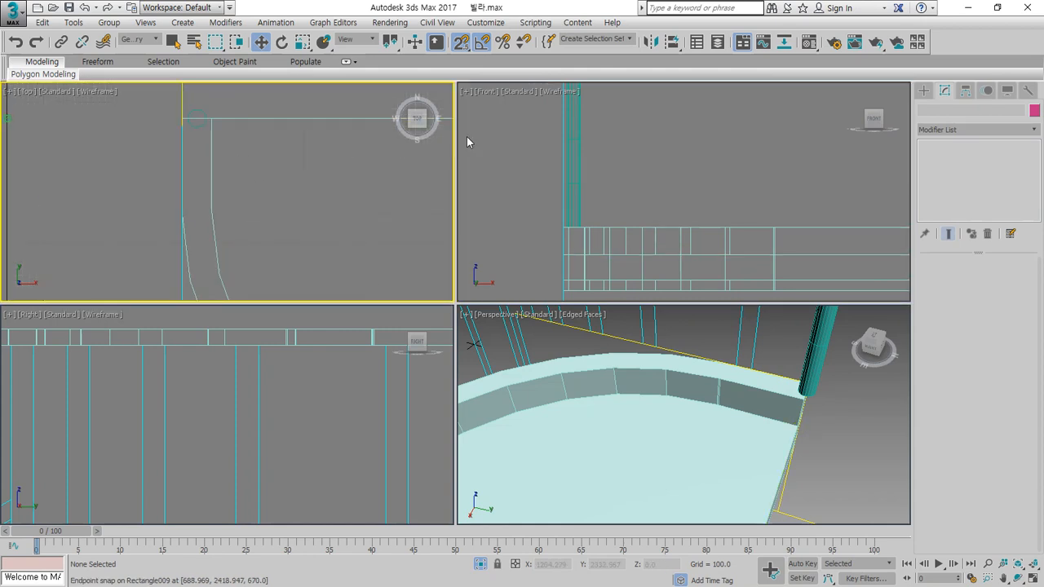
pyautogui.scroll(-4, 682, 186)
pyautogui.moveTo(699, 169); pyautogui.dragTo(663, 187, button='middle')
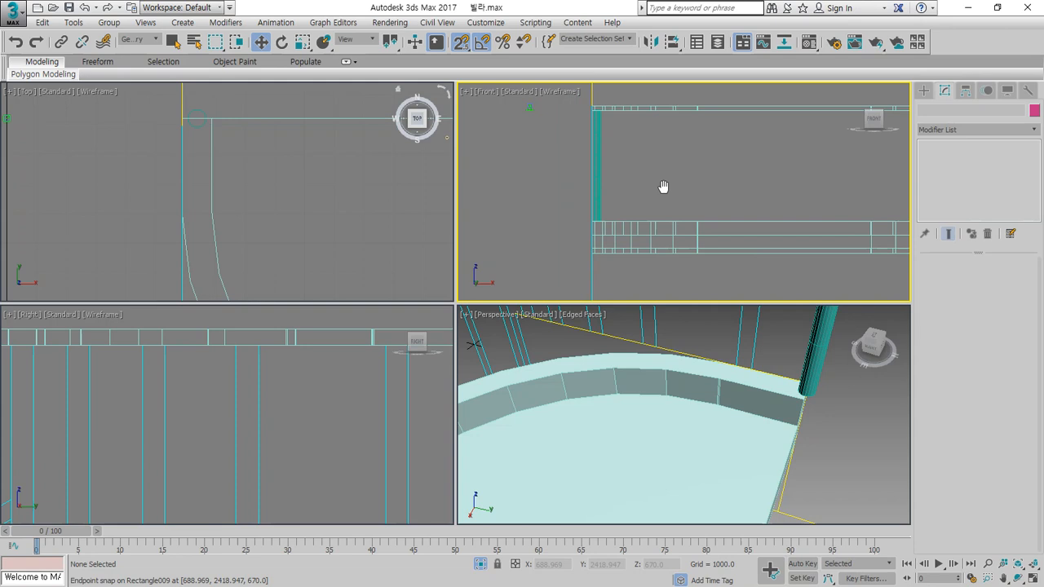
pyautogui.click(596, 197)
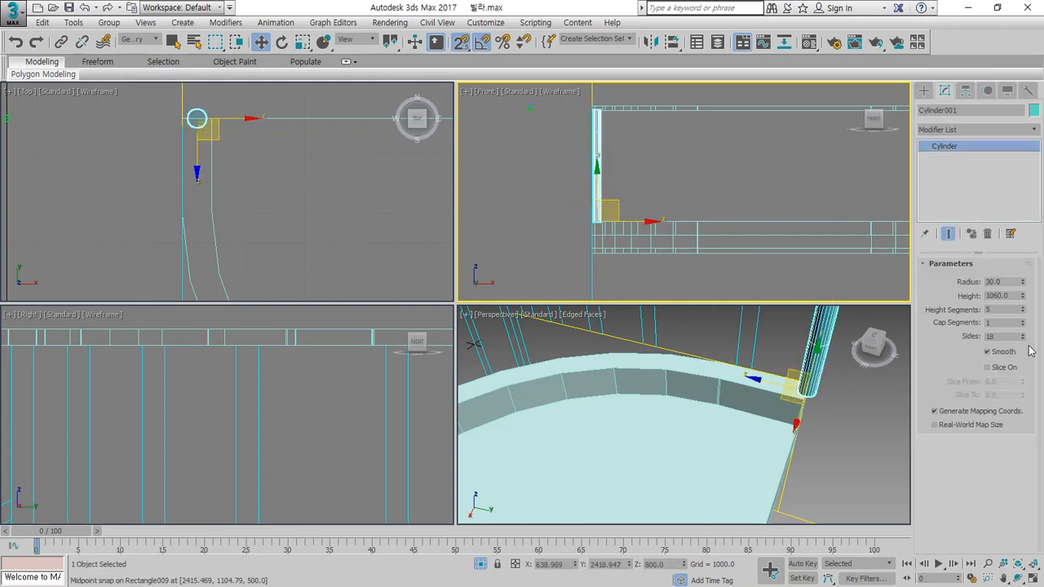
pyautogui.click(758, 273)
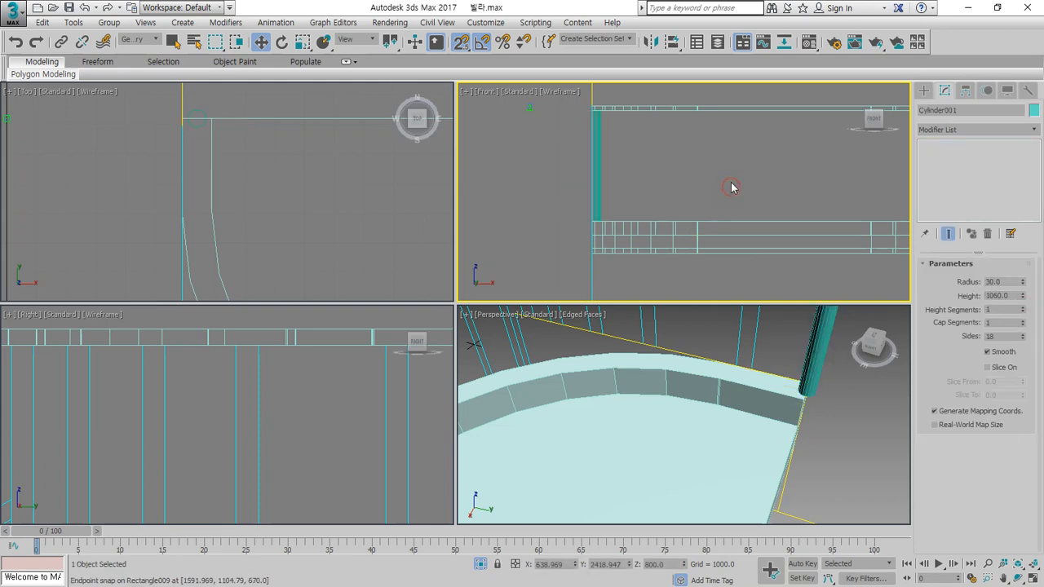
# Enter edge editing on the balcony rim and select only the horizontal edges around its top face.
pyautogui.click(694, 224)
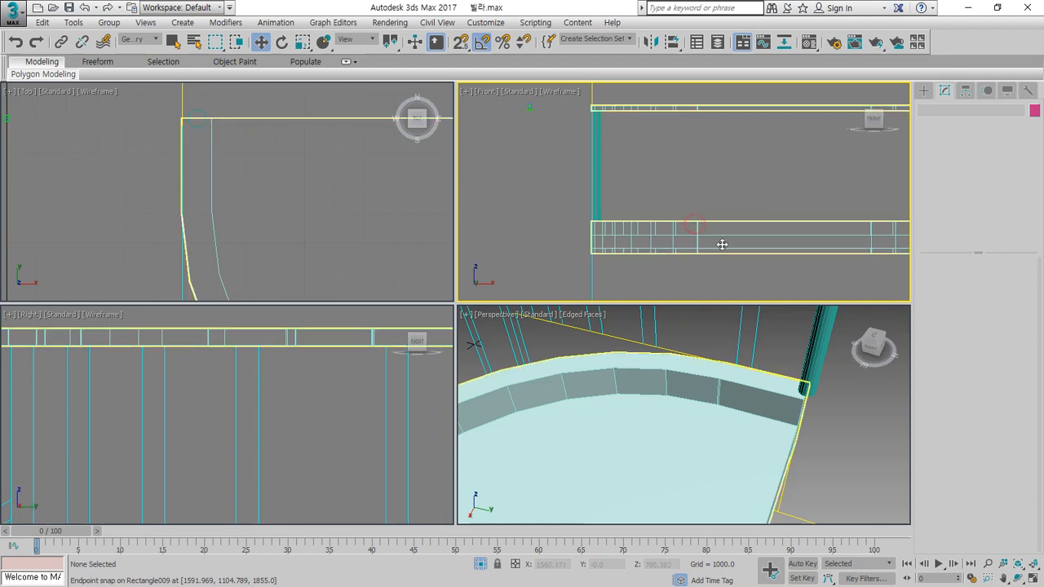
pyautogui.click(958, 368)
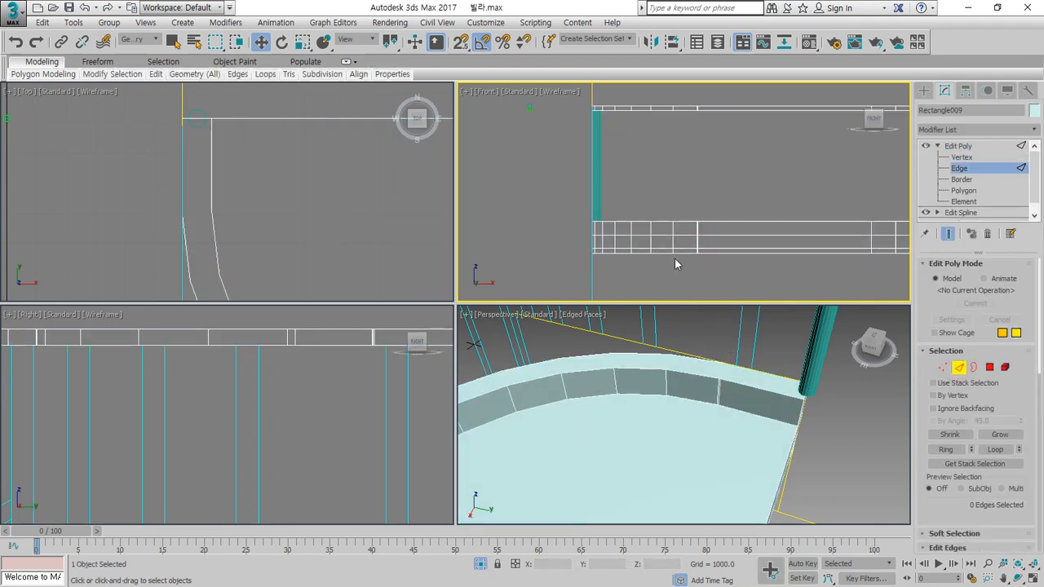
pyautogui.scroll(-2, 675, 257)
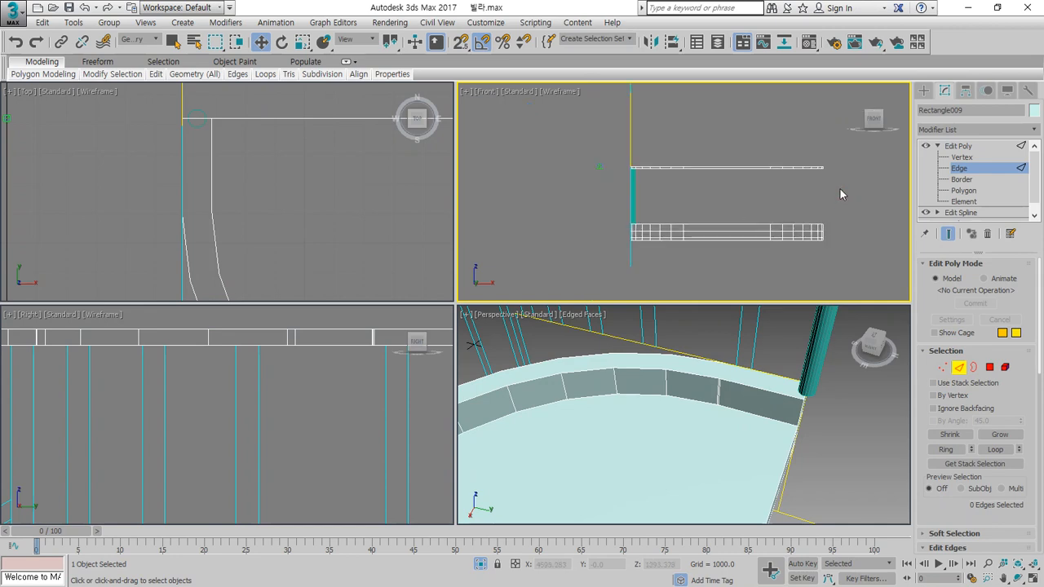
pyautogui.scroll(1, 827, 214)
pyautogui.moveTo(836, 217); pyautogui.dragTo(527, 233)
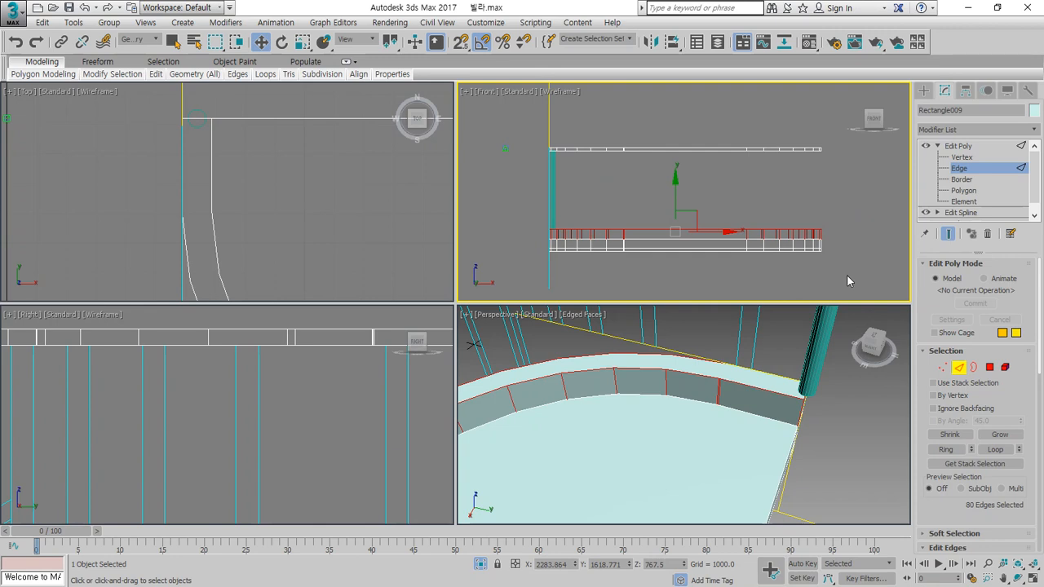
pyautogui.keyDown('alt'); pyautogui.moveTo(512, 240); pyautogui.dragTo(826, 234); pyautogui.keyUp('alt')
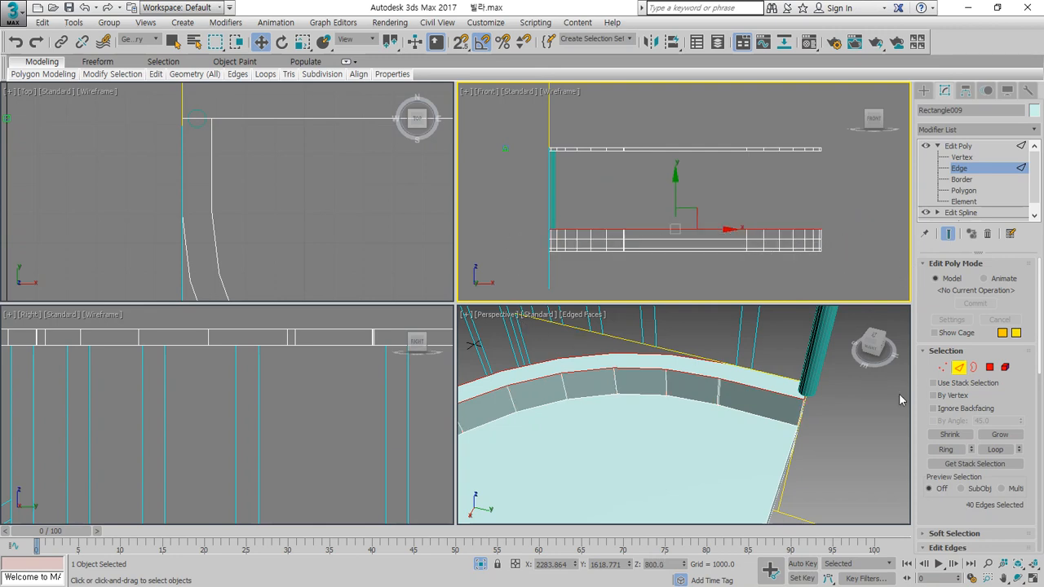
# Try to adjust the rim's edge selection around the corner beside the post, and undo the last change.
pyautogui.scroll(3, 789, 420)
pyautogui.moveTo(858, 442)
pyautogui.mouseDown(button='middle')
pyautogui.moveTo(819, 496)
pyautogui.moveTo(841, 433)
pyautogui.moveTo(825, 441)
pyautogui.moveTo(839, 485)
pyautogui.moveTo(857, 433)
pyautogui.mouseUp(button='middle')
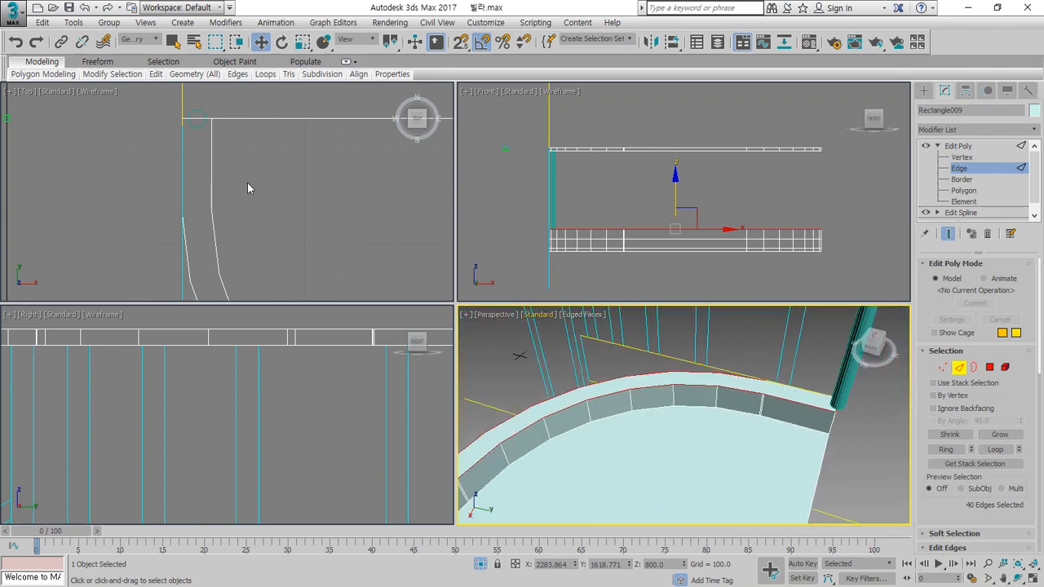
pyautogui.moveTo(240, 100); pyautogui.dragTo(203, 167)
pyautogui.scroll(-2, 311, 244)
pyautogui.moveTo(311, 244); pyautogui.dragTo(247, 204, button='middle')
pyautogui.hotkey('ctrl', 'z')
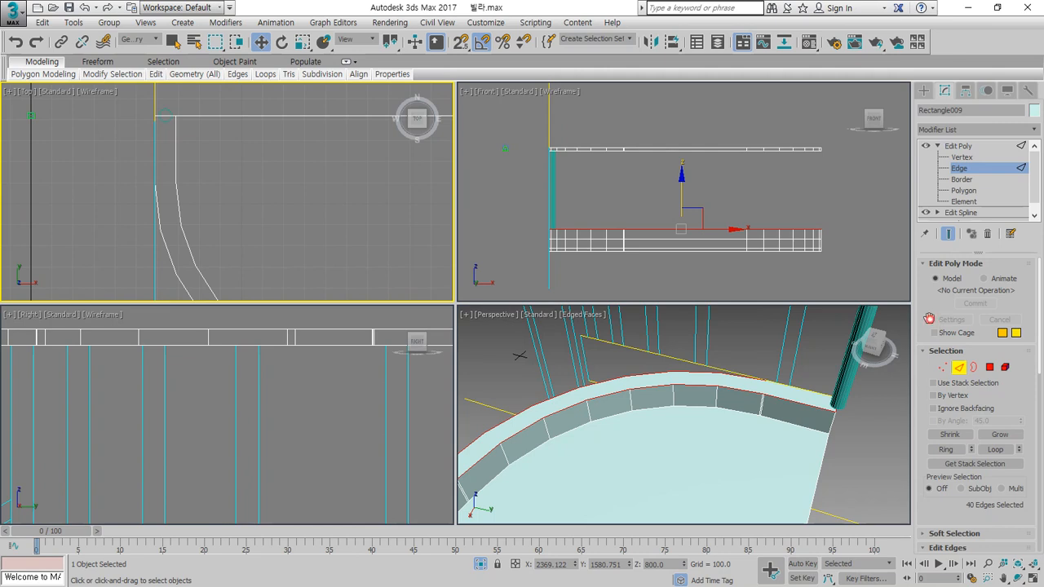
# Create a shape from the rim's selected top edges and clear the edge selection.
pyautogui.scroll(-3, 936, 359)
pyautogui.scroll(-2, 942, 400)
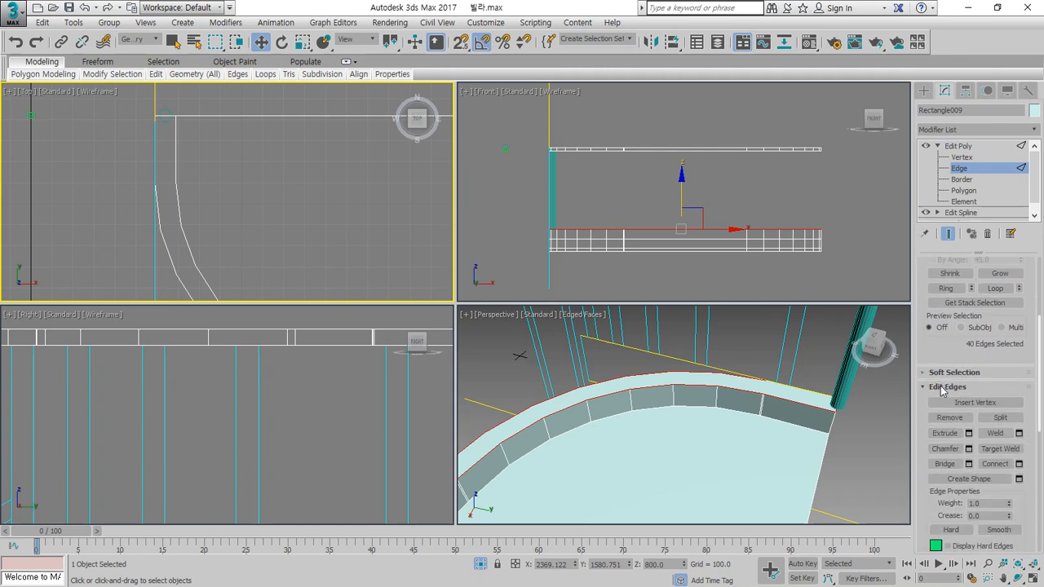
pyautogui.scroll(-2, 944, 385)
pyautogui.scroll(-2, 940, 375)
pyautogui.scroll(-5, 939, 374)
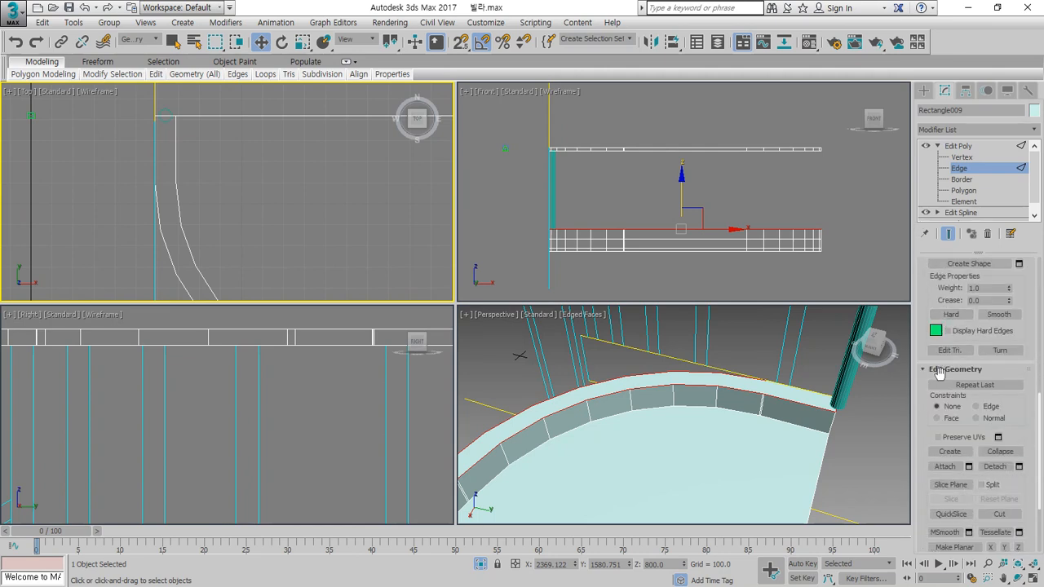
pyautogui.scroll(-1, 942, 379)
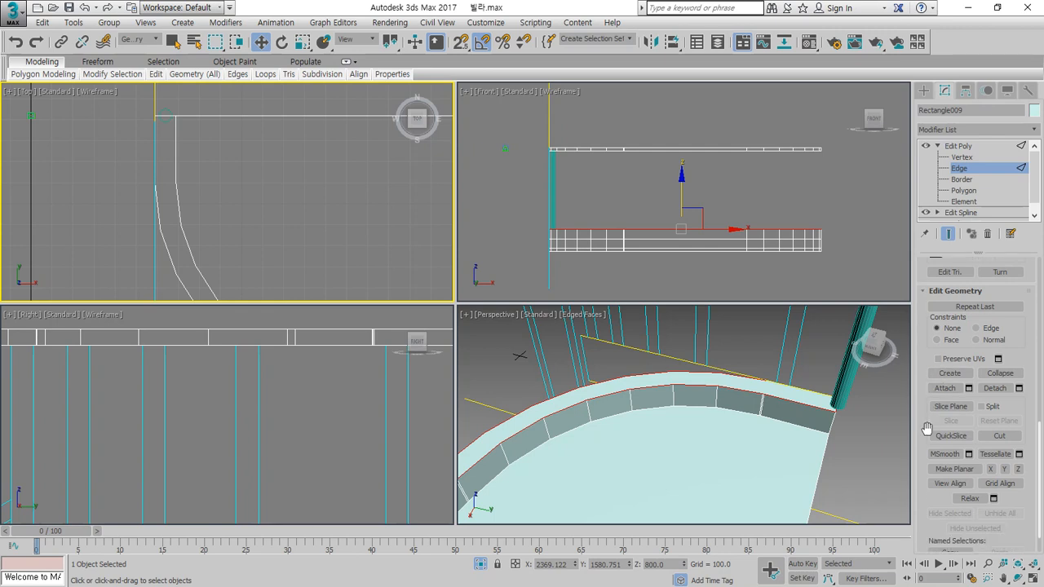
pyautogui.scroll(-2, 929, 430)
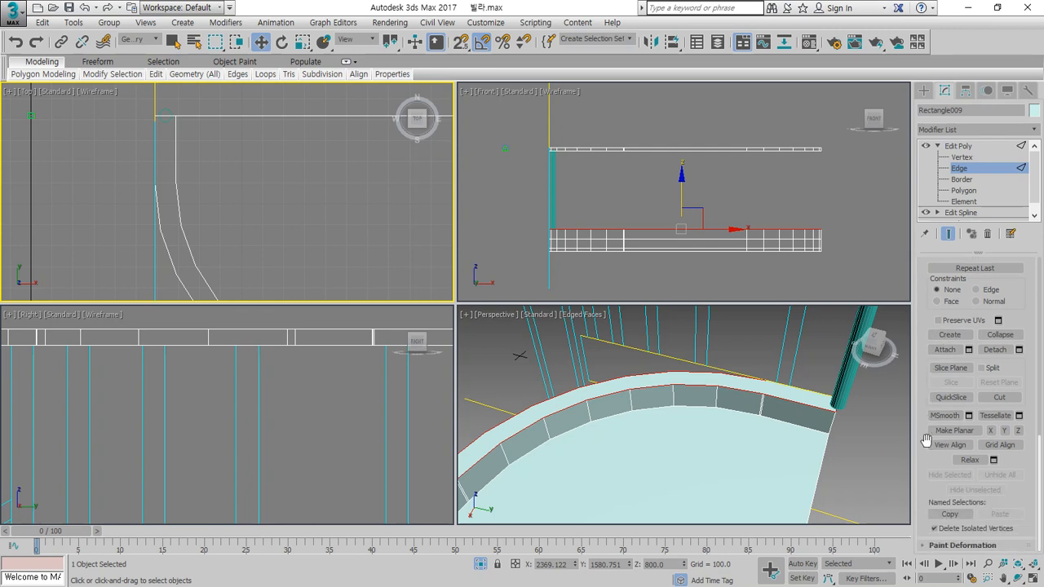
pyautogui.scroll(8, 926, 440)
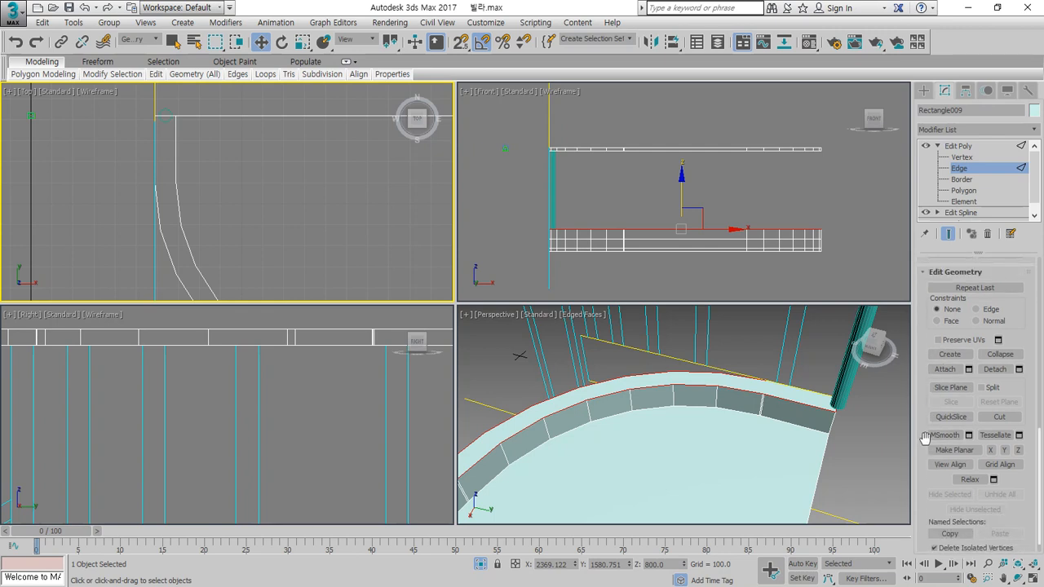
pyautogui.scroll(3, 924, 438)
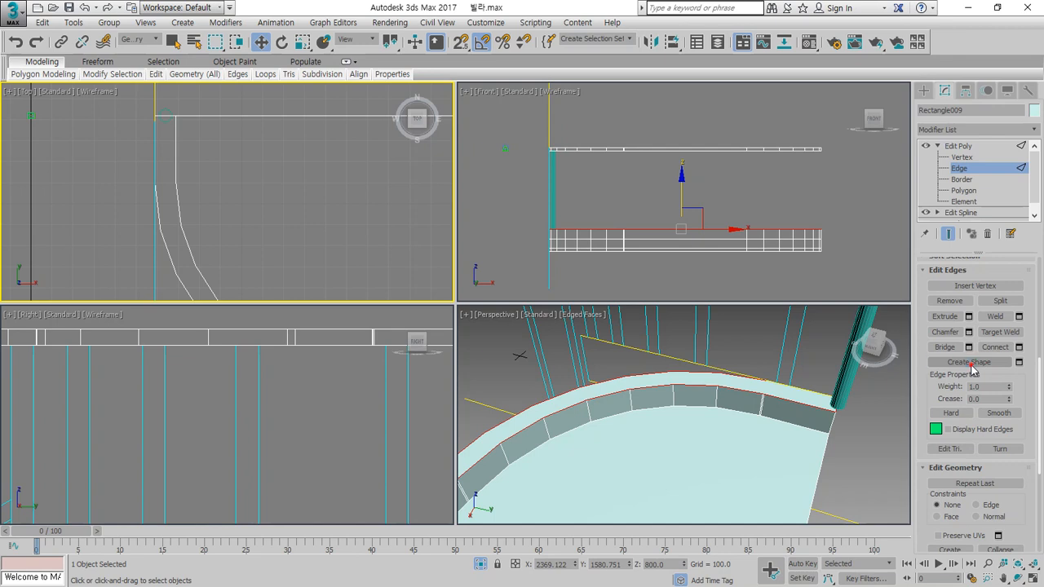
pyautogui.click(970, 364)
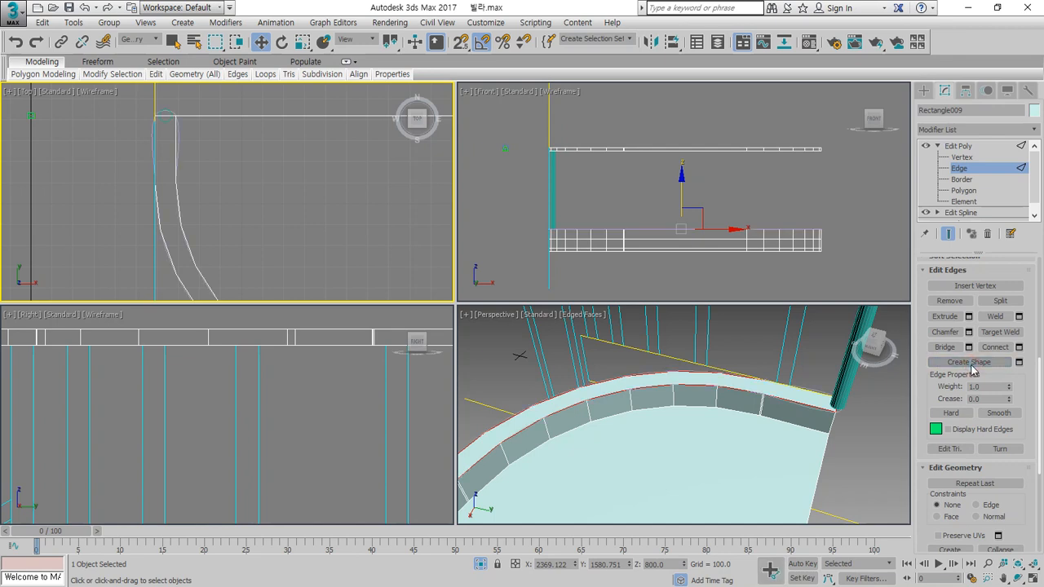
pyautogui.click(879, 425)
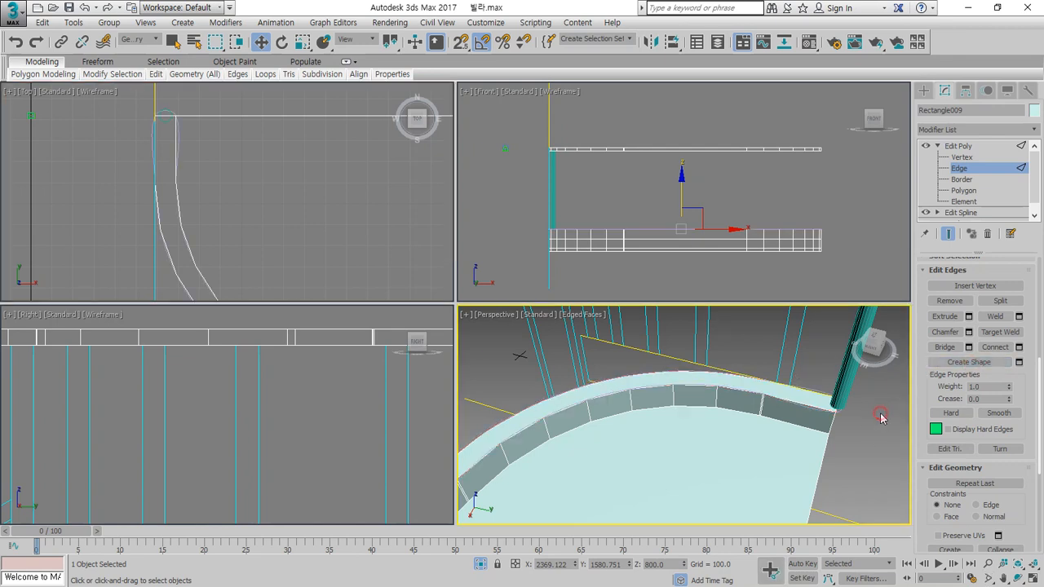
pyautogui.scroll(10, 693, 383)
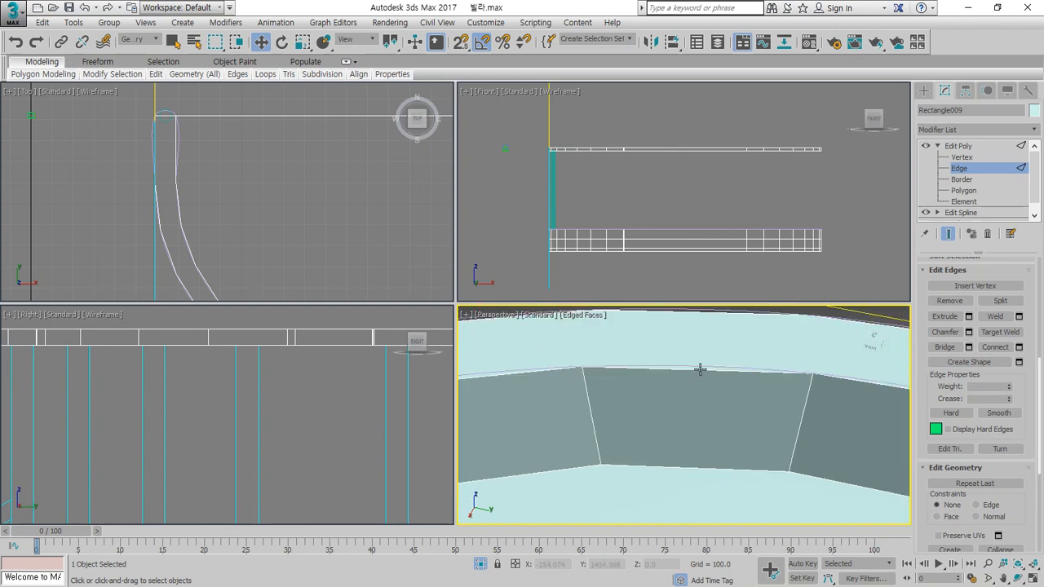
pyautogui.scroll(-2, 696, 482)
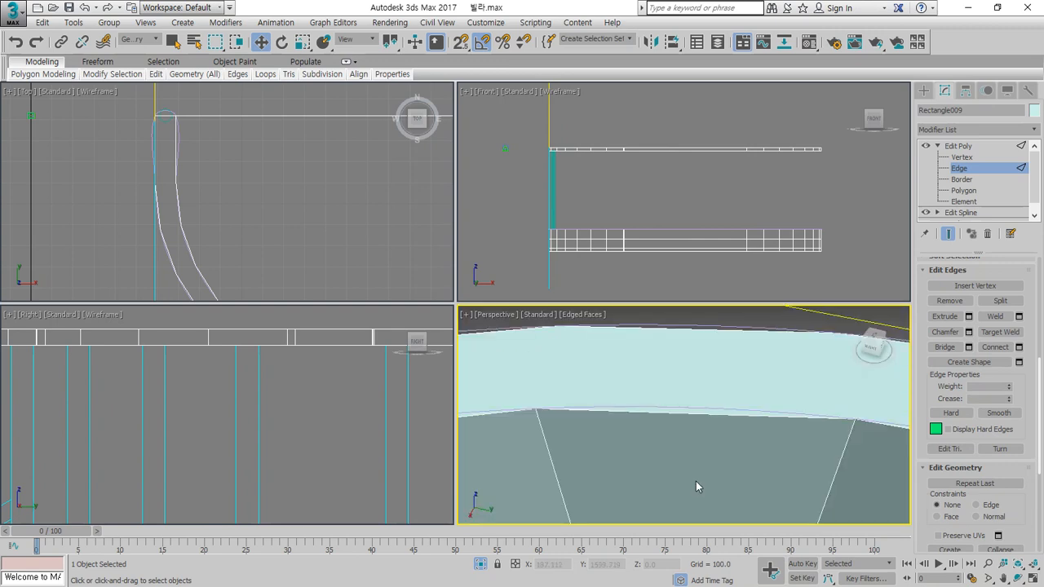
# Leave edge editing, limit the selection filter to Shapes and select the shape created along the rim.
pyautogui.click(970, 168)
pyautogui.click(726, 317)
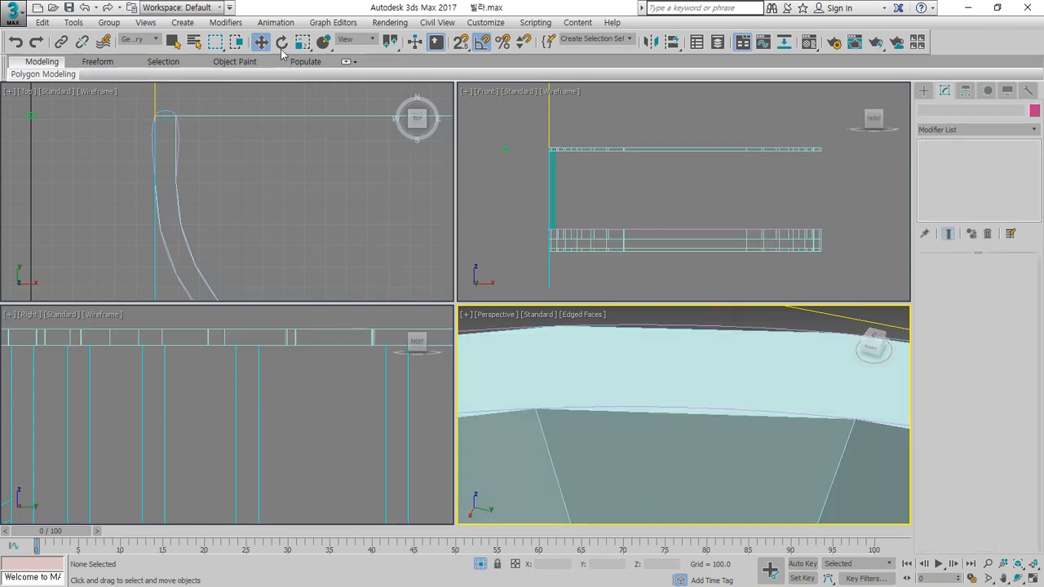
pyautogui.click(132, 39)
pyautogui.click(132, 69)
pyautogui.click(669, 327)
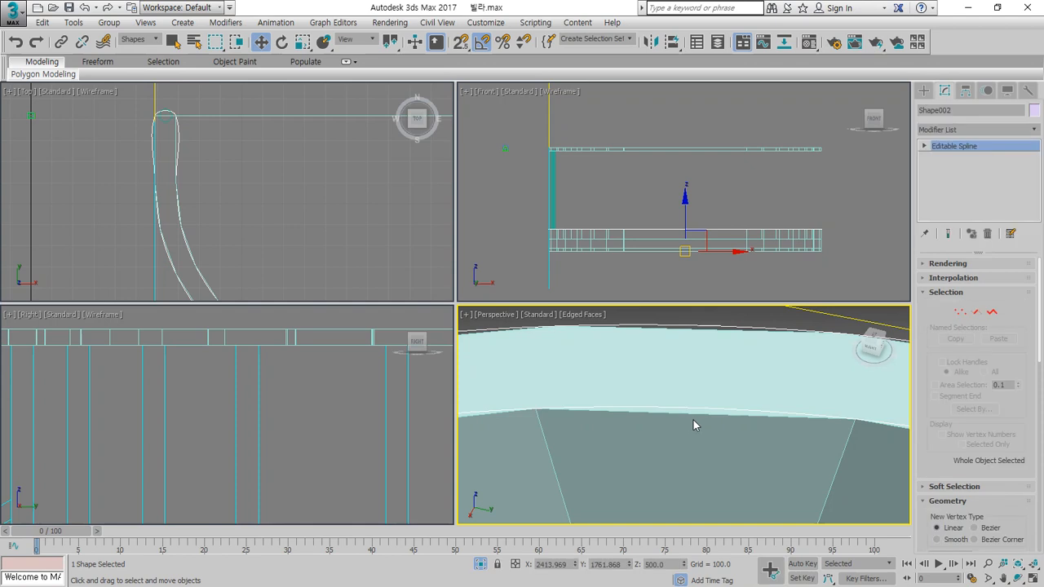
# Examine the new shape at spline level, checking how its curve follows the rim at both ends.
pyautogui.click(991, 312)
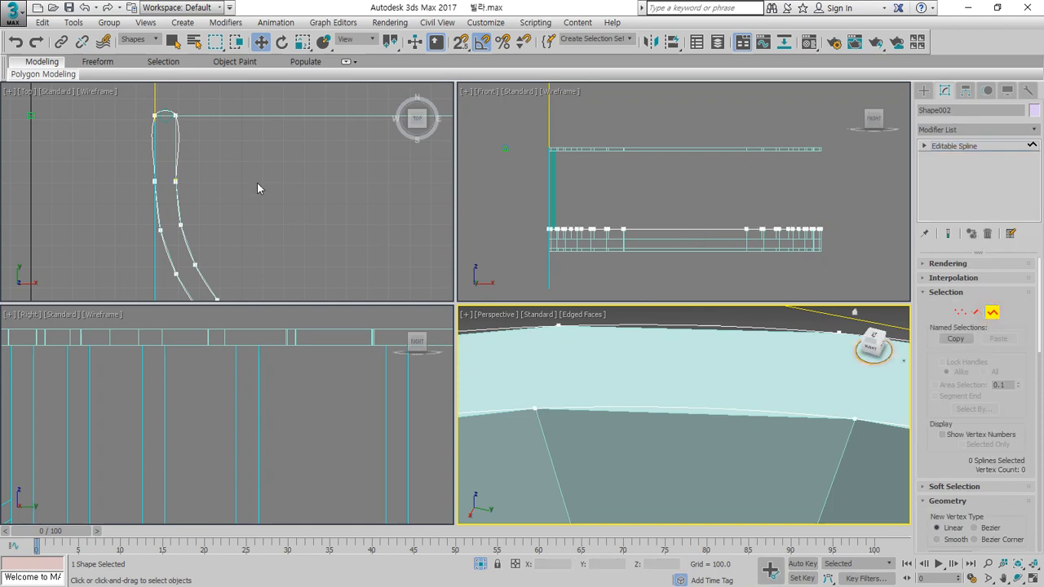
pyautogui.click(123, 133)
pyautogui.scroll(-2, 213, 239)
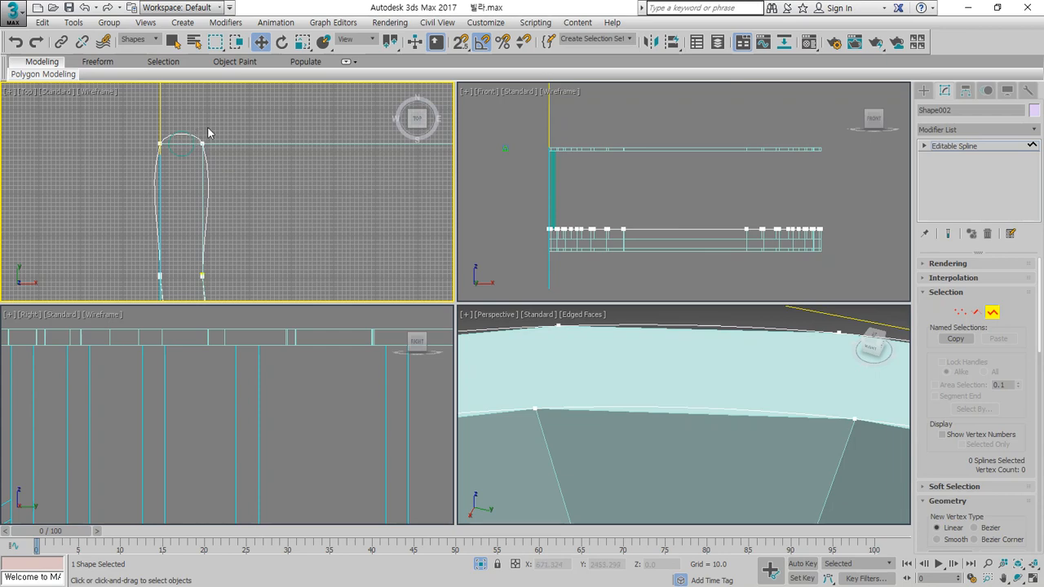
pyautogui.scroll(1, 202, 138)
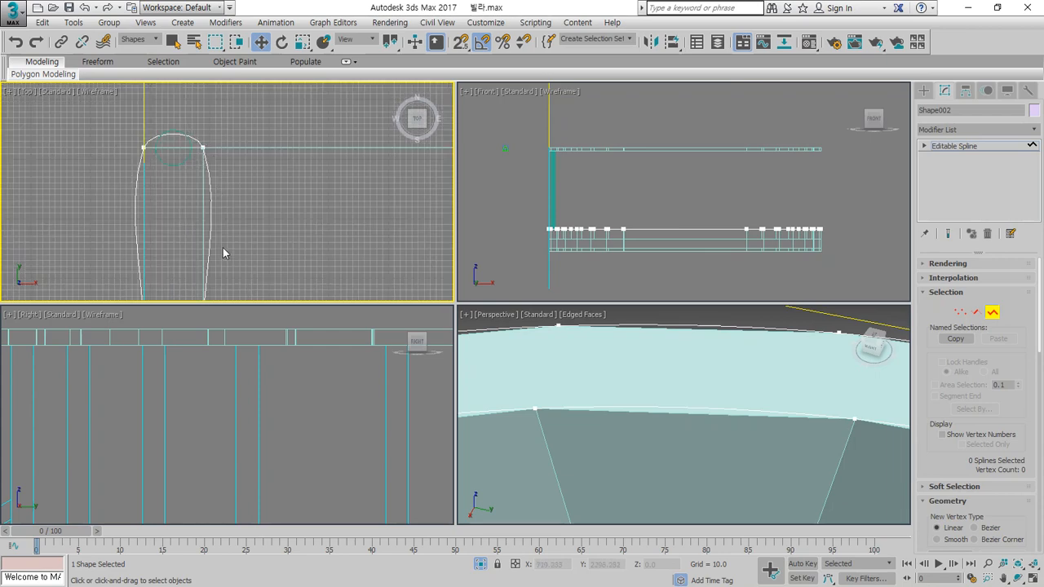
pyautogui.scroll(-3, 251, 191)
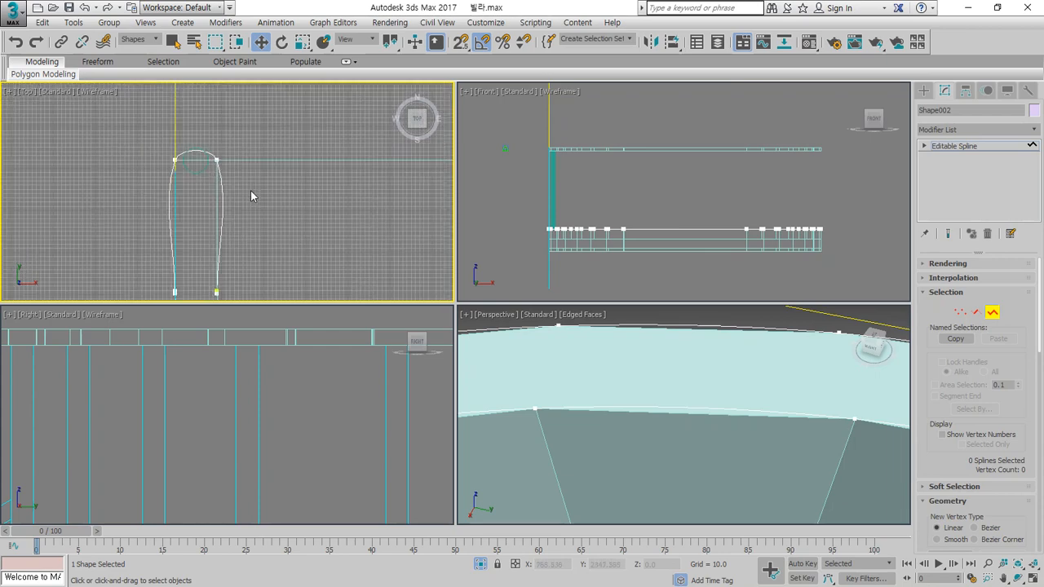
pyautogui.moveTo(301, 259); pyautogui.dragTo(218, 153, button='middle')
pyautogui.scroll(-2, 291, 267)
pyautogui.moveTo(290, 267); pyautogui.dragTo(134, 152, button='middle')
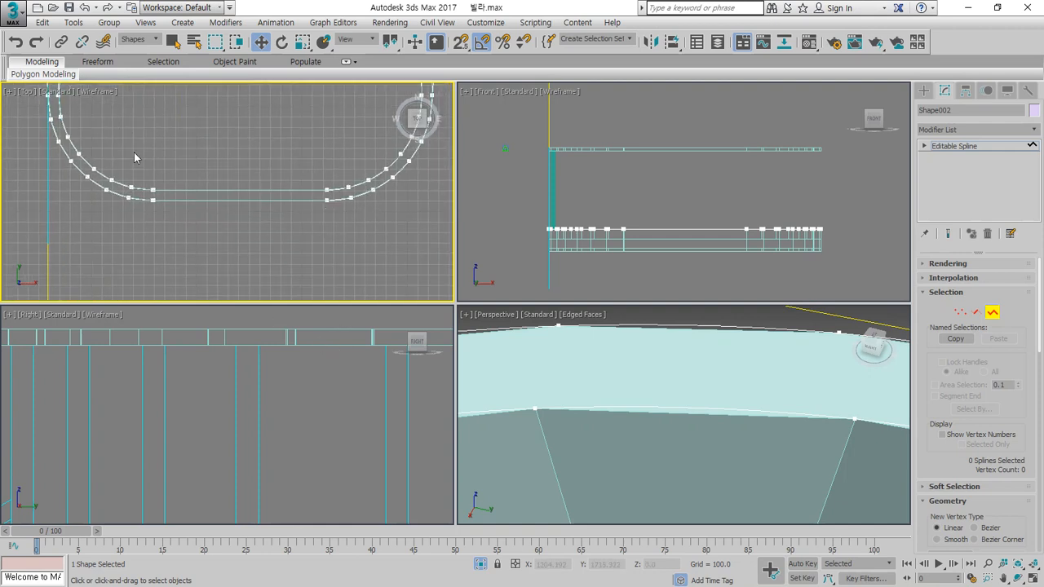
pyautogui.moveTo(335, 197); pyautogui.dragTo(140, 270, button='middle')
pyautogui.scroll(3, 250, 136)
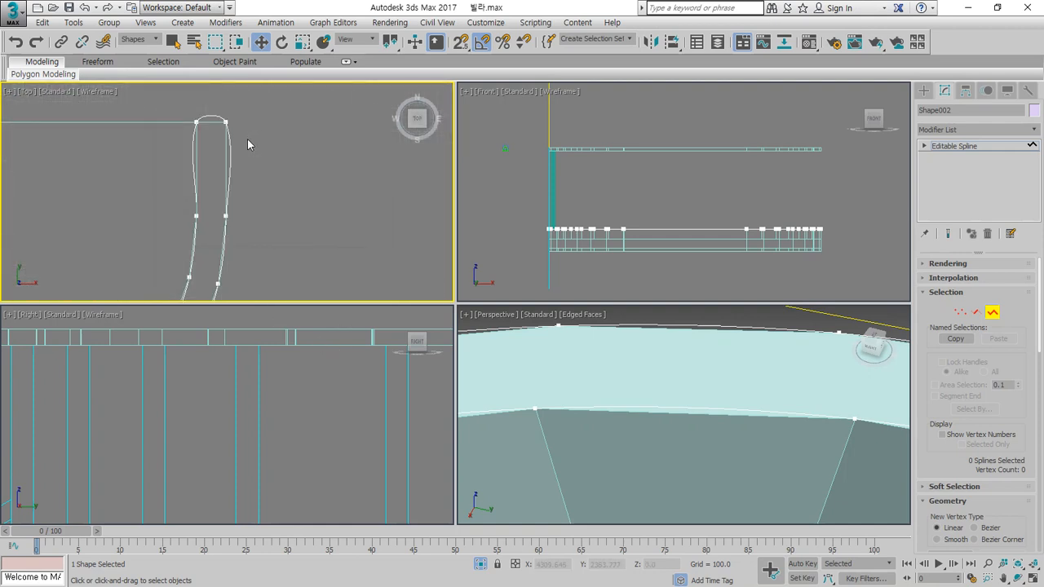
# Leave spline editing, delete the curved shape and set the selection filter back to Geometry.
pyautogui.click(991, 312)
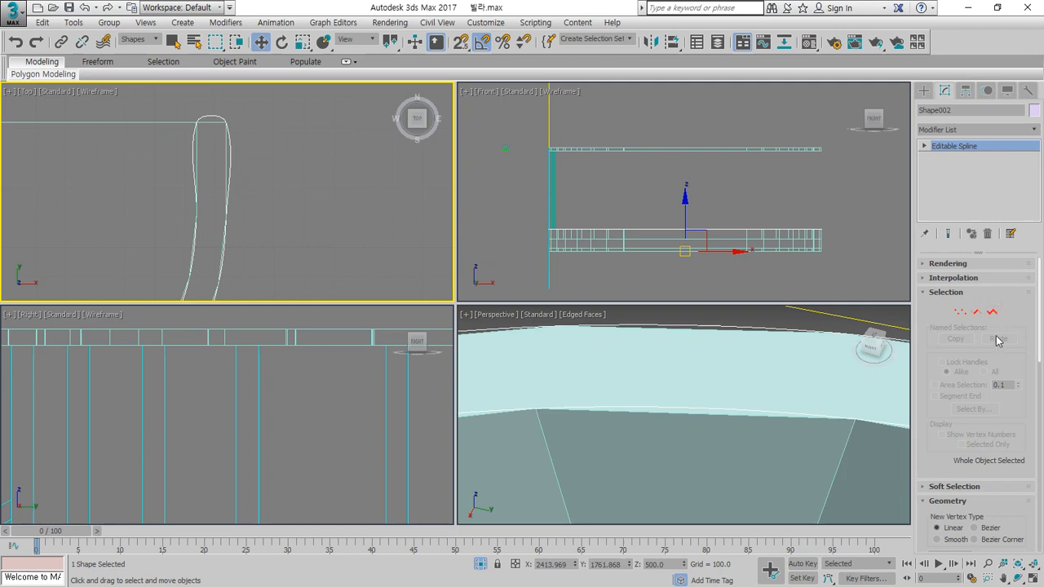
pyautogui.click(189, 144)
pyautogui.click(151, 40)
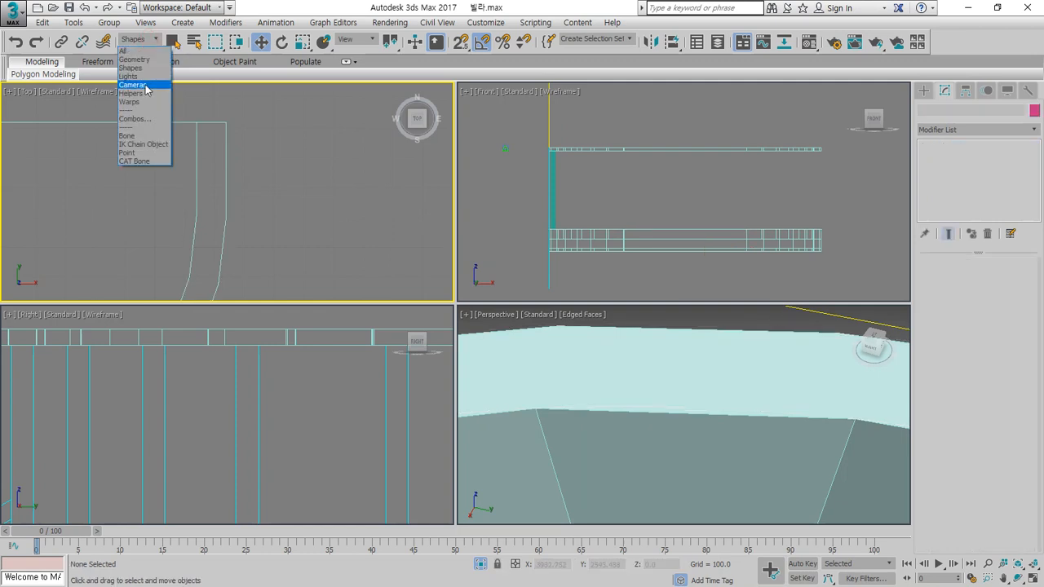
pyautogui.click(134, 60)
# Select the balcony rim again and select the horizontal edges around its top face in edge editing.
pyautogui.click(642, 350)
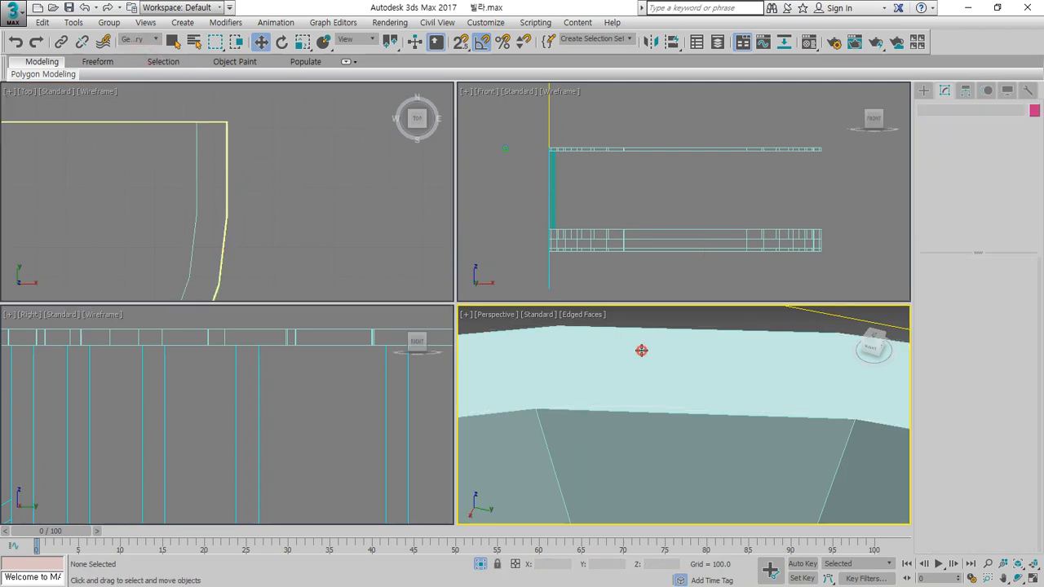
pyautogui.click(642, 350)
pyautogui.click(958, 367)
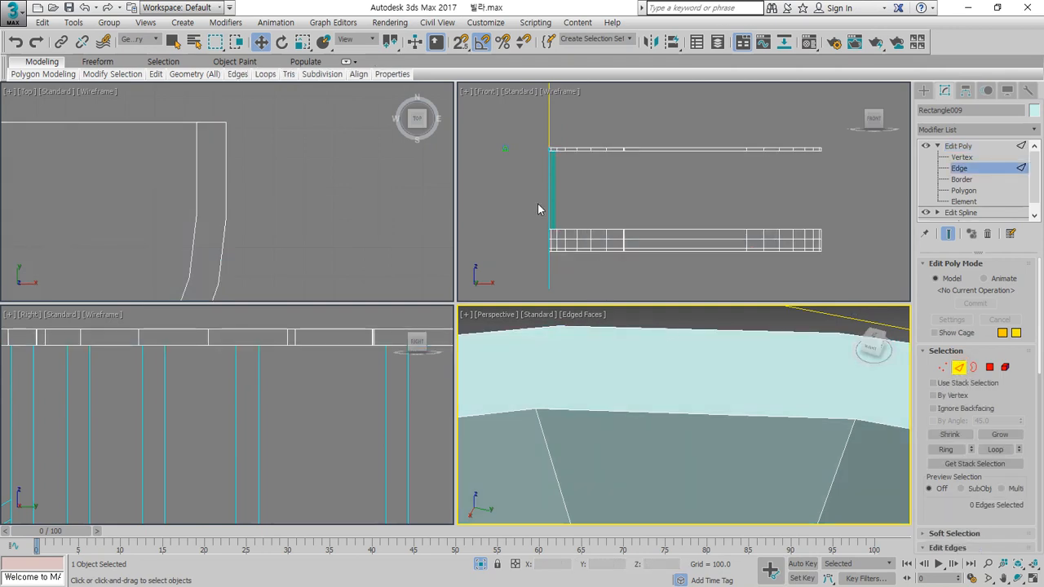
pyautogui.moveTo(538, 209); pyautogui.dragTo(531, 249)
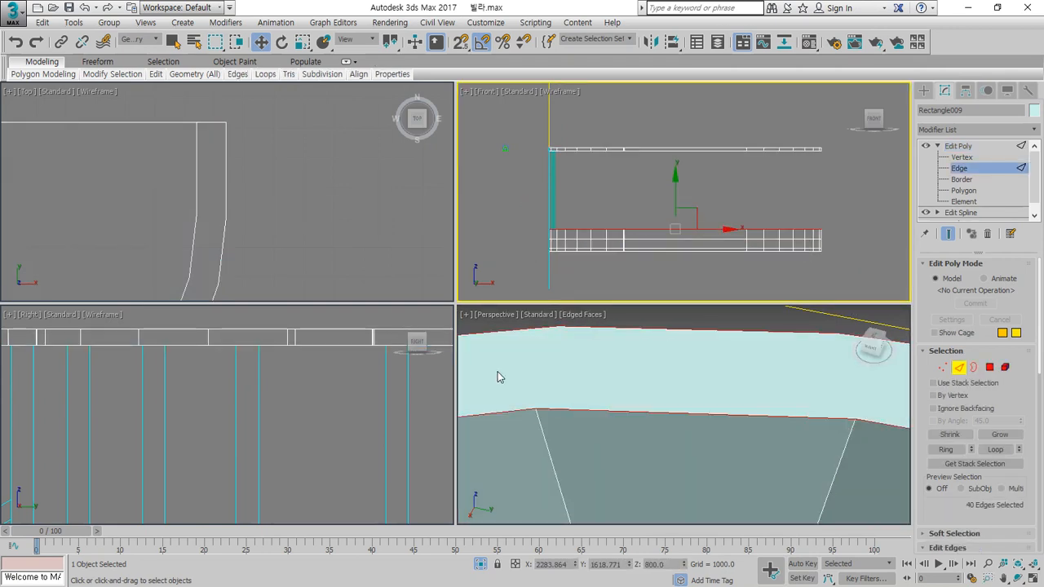
# Remove the short end edges at both ends of the rim from the edge selection.
pyautogui.keyDown('alt'); pyautogui.moveTo(783, 369); pyautogui.dragTo(760, 421, button='middle'); pyautogui.keyUp('alt')
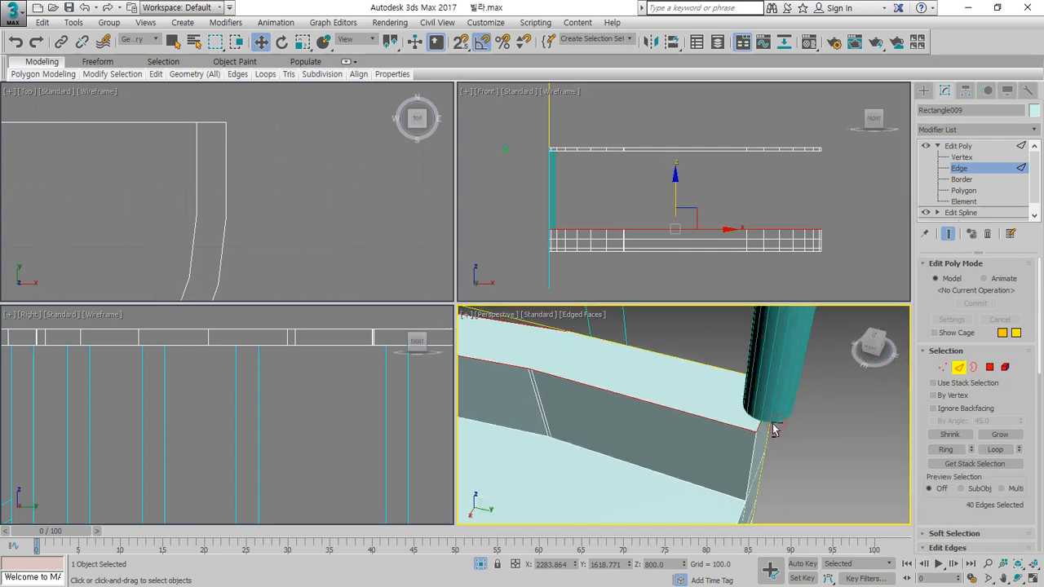
pyautogui.keyDown('alt'); pyautogui.click(767, 480); pyautogui.keyUp('alt')
pyautogui.keyDown('alt'); pyautogui.moveTo(767, 480); pyautogui.dragTo(606, 479, button='middle'); pyautogui.keyUp('alt')
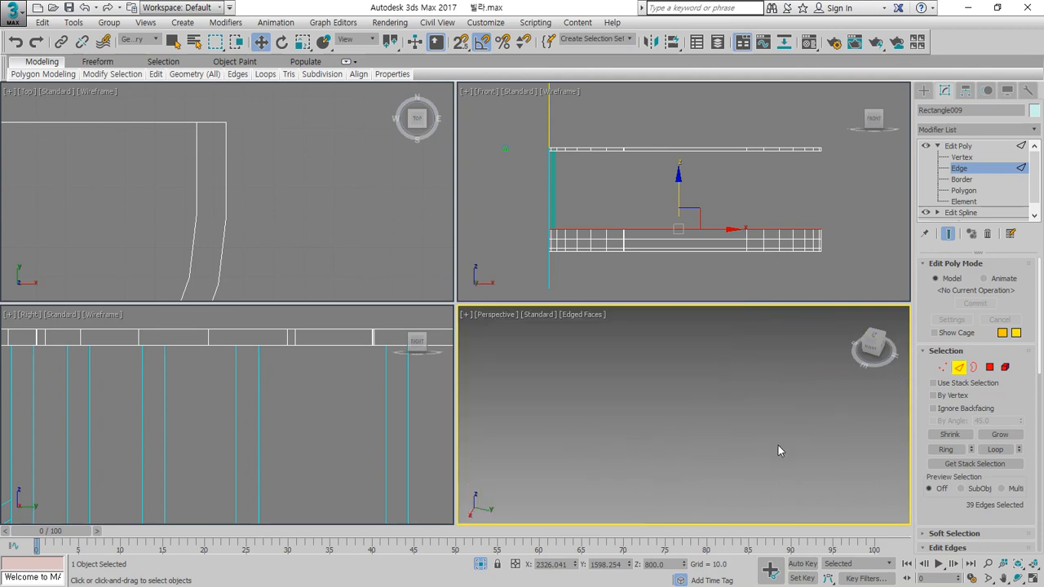
pyautogui.click(1032, 564)
pyautogui.scroll(3, 724, 511)
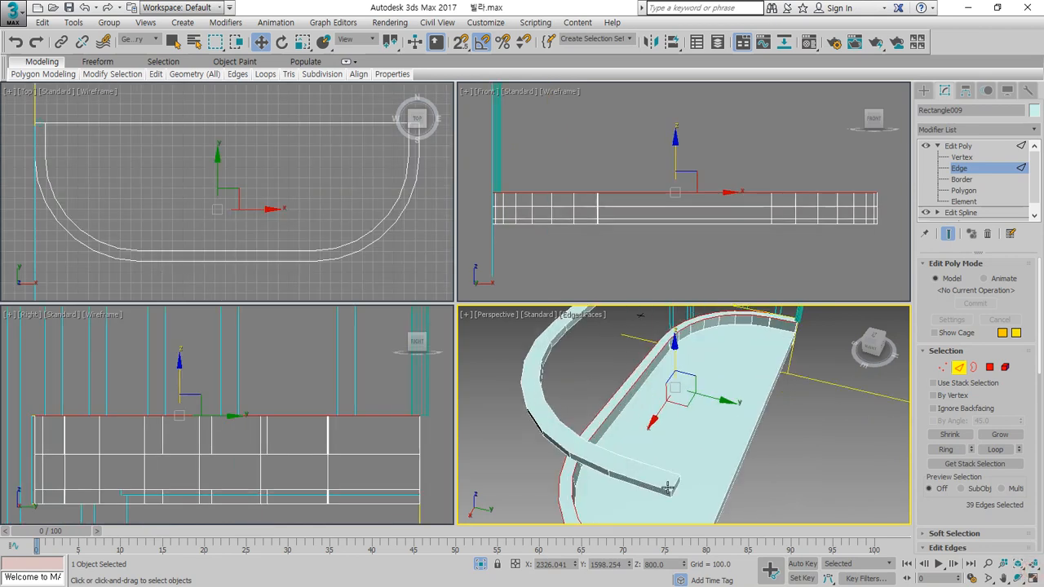
pyautogui.scroll(4, 723, 511)
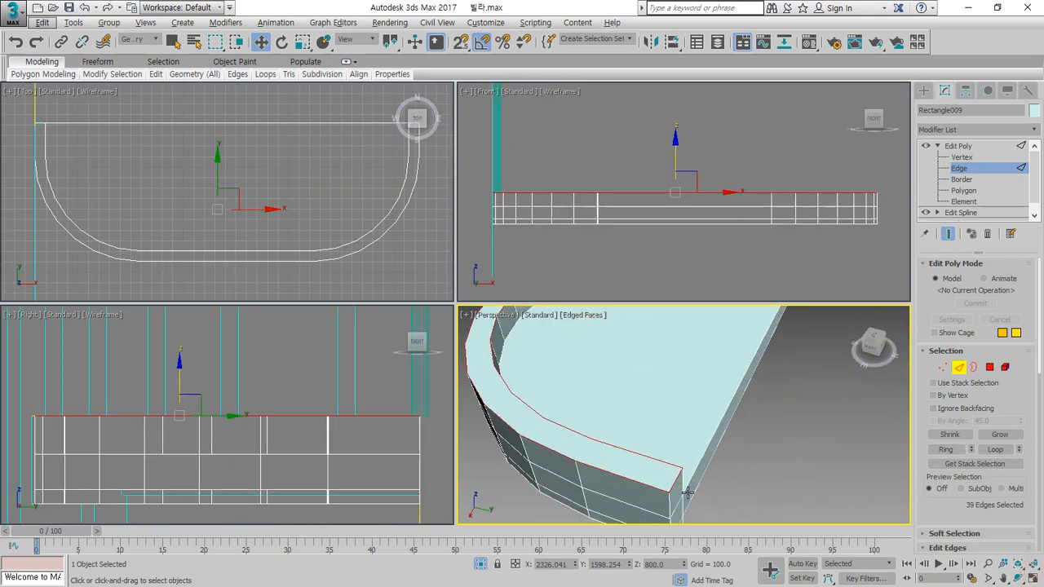
pyautogui.scroll(3, 665, 484)
pyautogui.keyDown('alt'); pyautogui.click(652, 466); pyautogui.keyUp('alt')
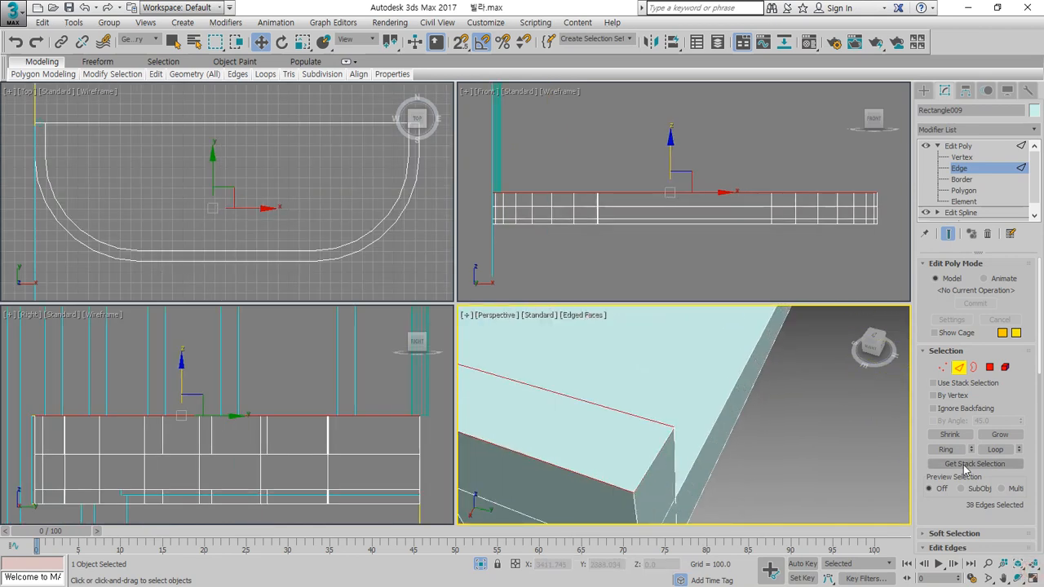
# Create a shape from the selected top edges of the rim, leave edge editing and deselect the rim.
pyautogui.scroll(-4, 1030, 410)
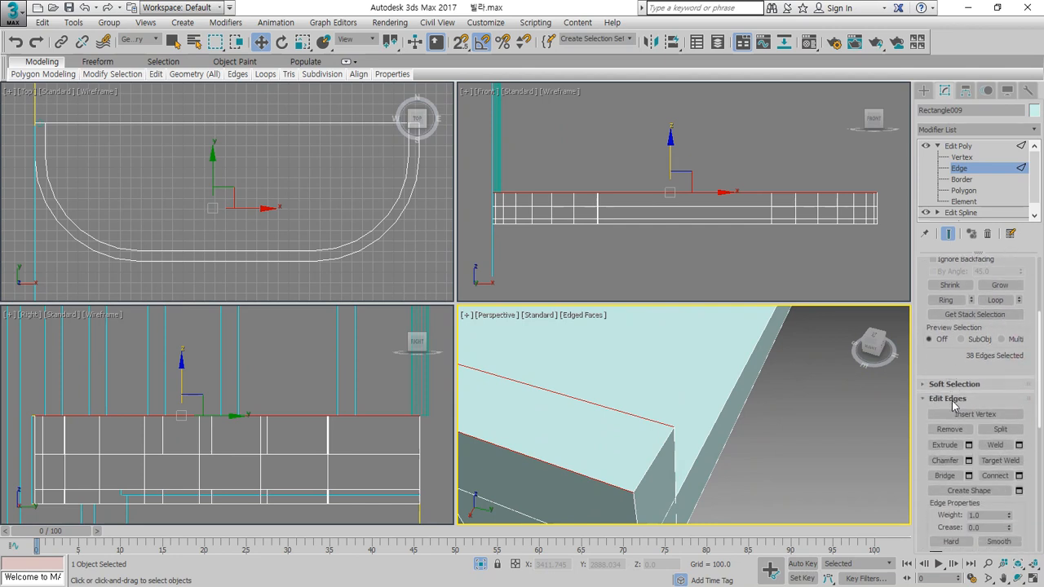
pyautogui.scroll(3, 955, 362)
pyautogui.scroll(-5, 959, 362)
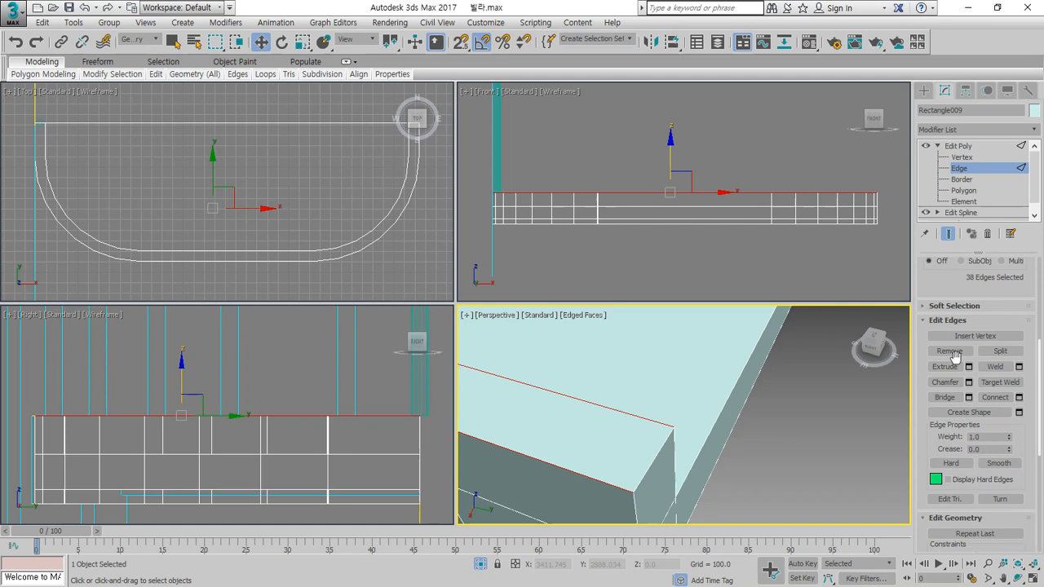
pyautogui.click(968, 414)
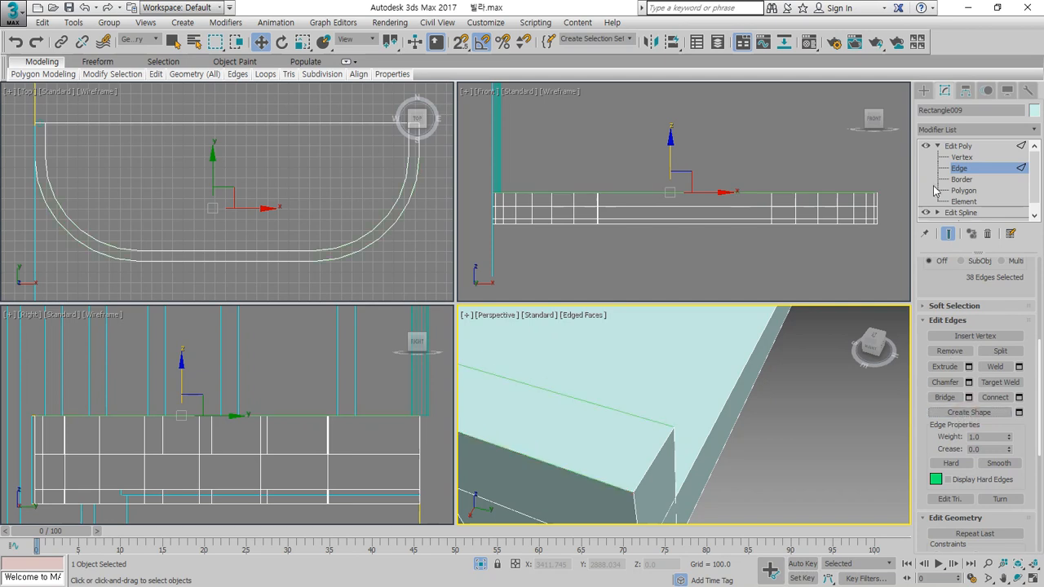
pyautogui.click(960, 169)
pyautogui.click(544, 245)
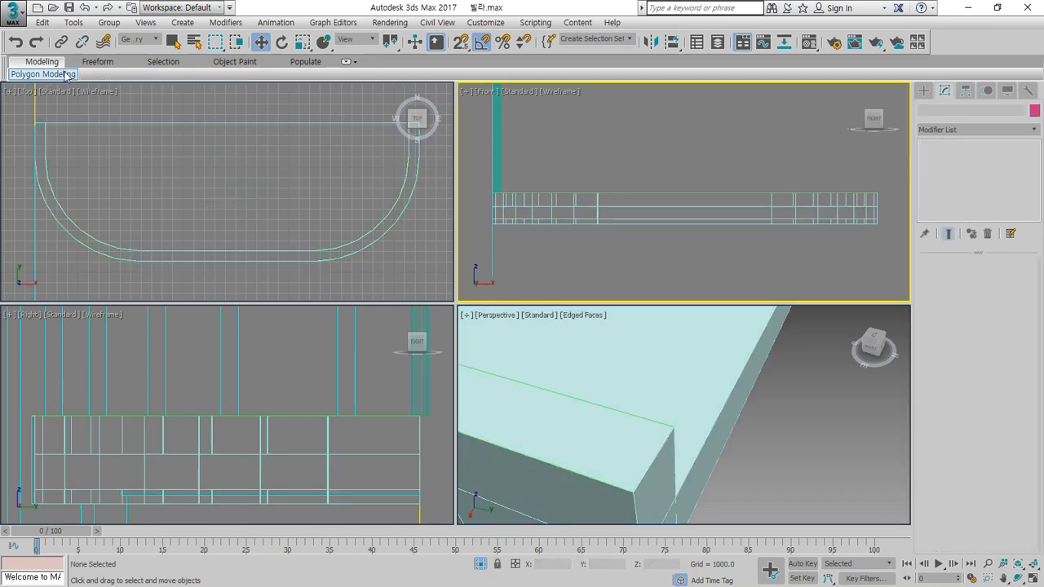
# Set the selection filter to Shapes and select the new shape on the rim's top.
pyautogui.click(42, 73)
pyautogui.click(139, 39)
pyautogui.click(130, 67)
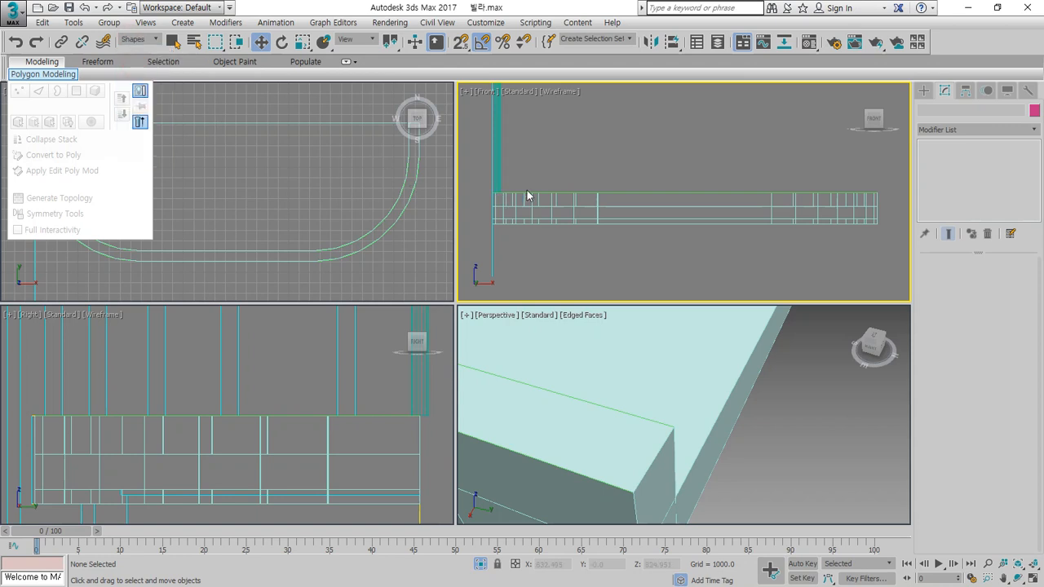
pyautogui.click(646, 198)
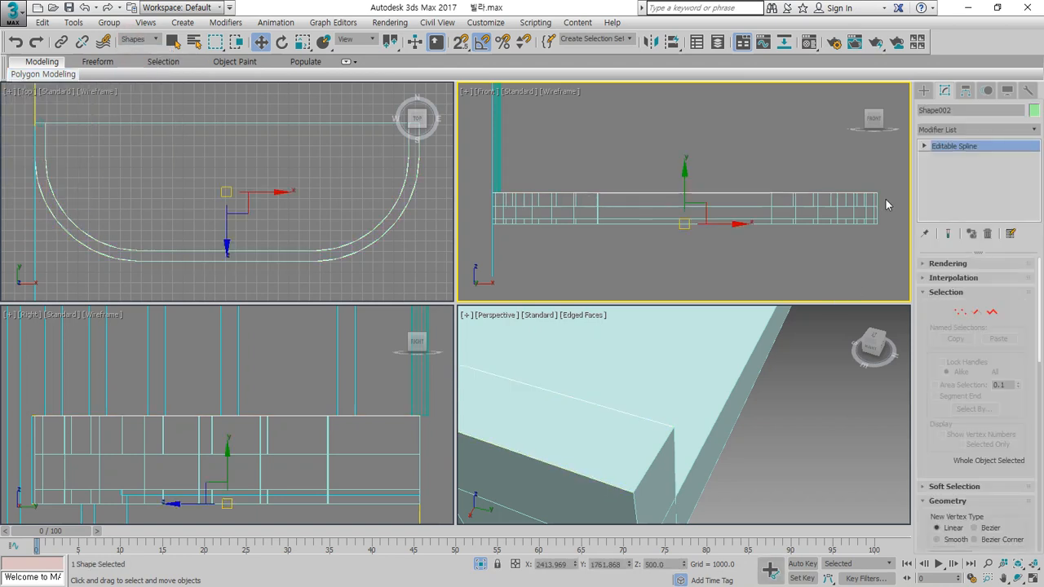
# Delete the inner spline of the shape at spline level, working in the maximized Top view.
pyautogui.click(992, 312)
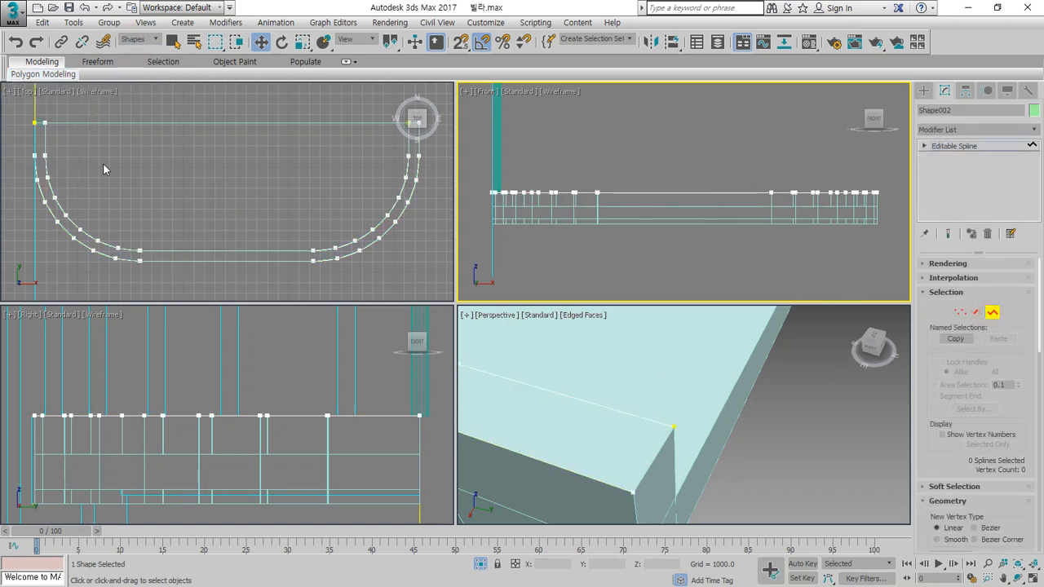
pyautogui.hotkey('alt', 'w')
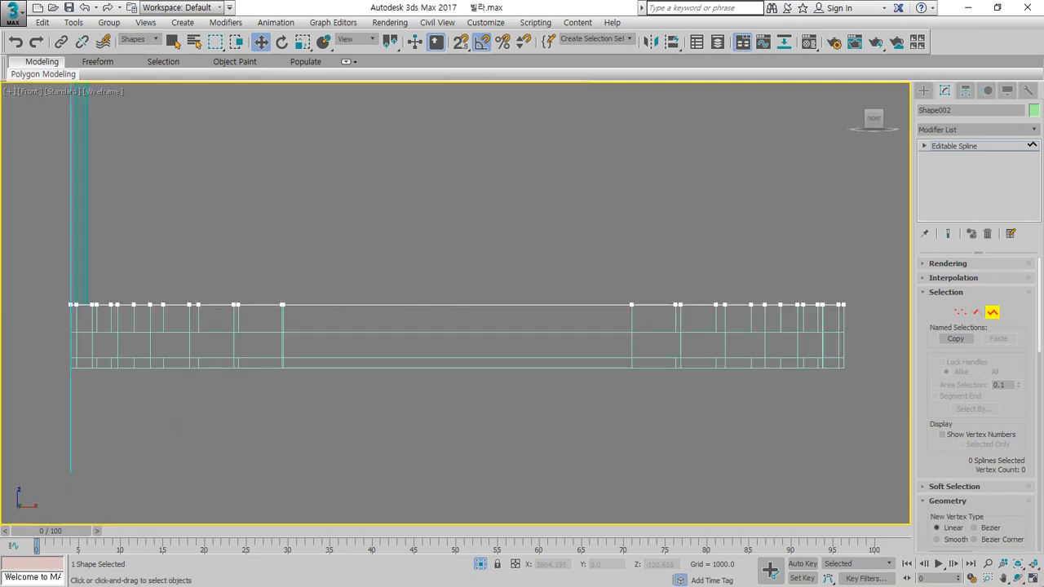
pyautogui.click(1032, 563)
pyautogui.click(289, 191)
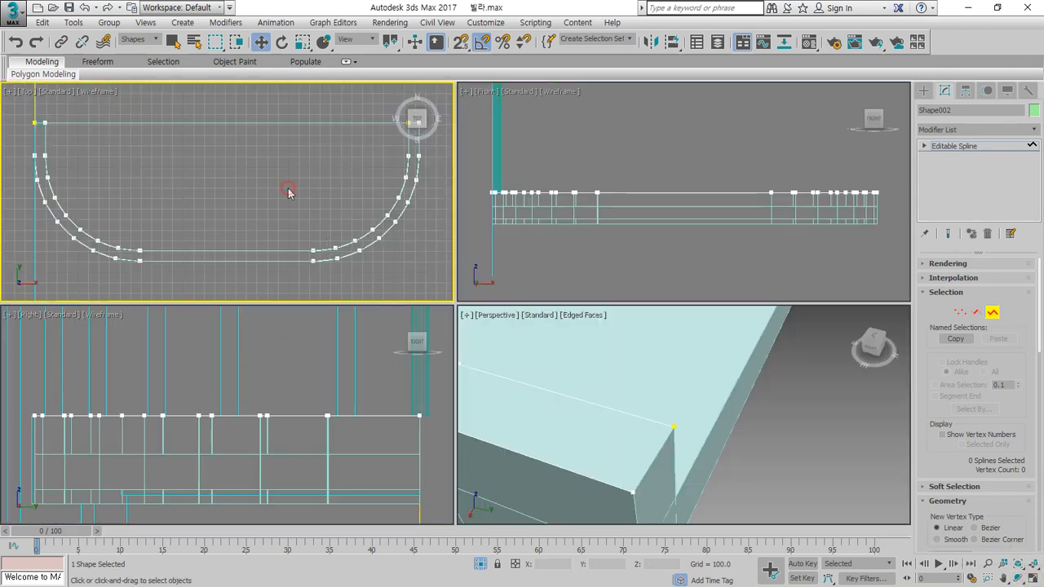
pyautogui.click(1032, 577)
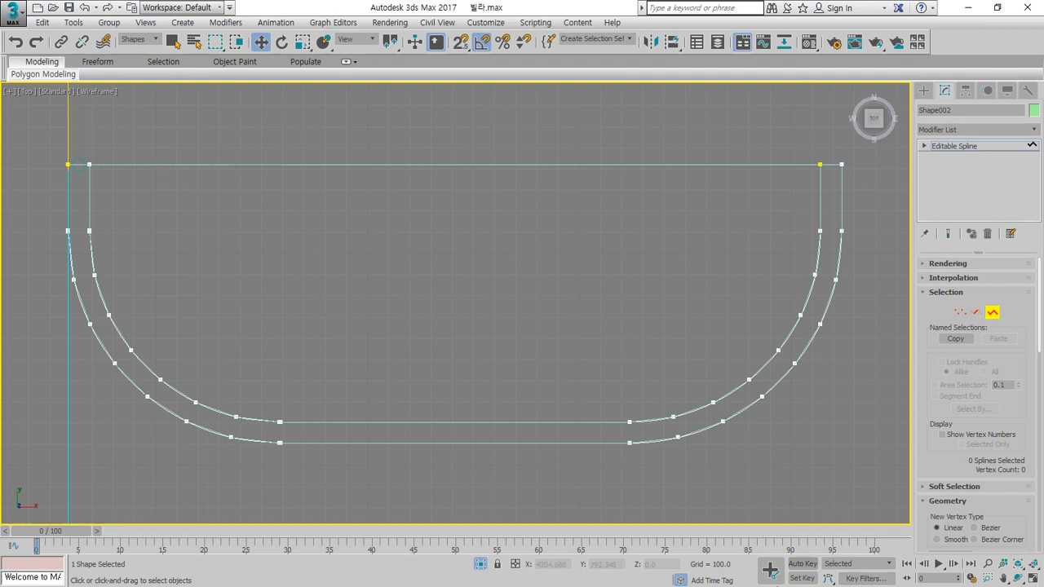
pyautogui.click(208, 408)
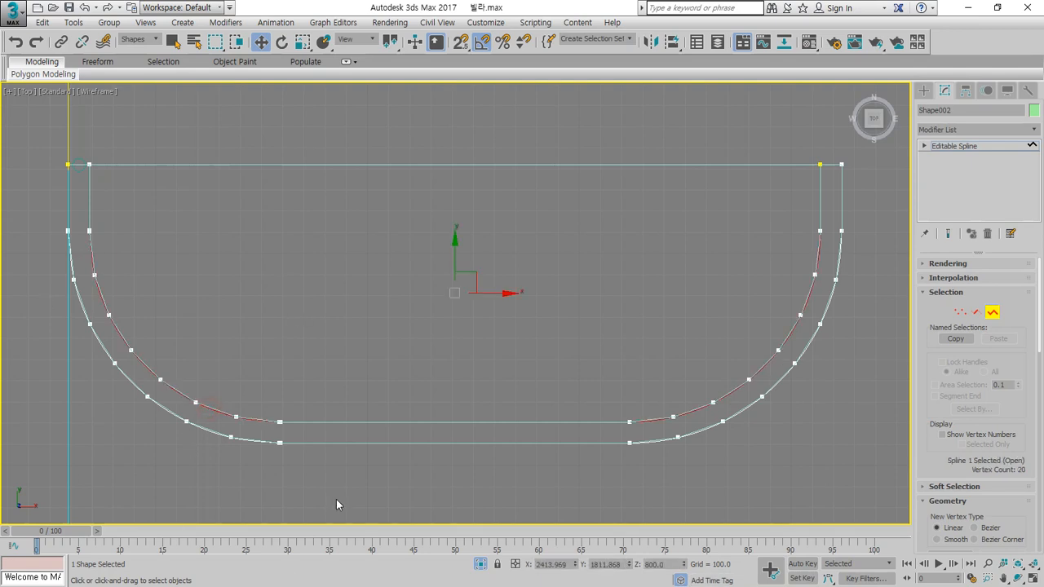
pyautogui.press('Delete')
# Outline the remaining outer spline by 50 toward the middle of the rim.
pyautogui.click(224, 438)
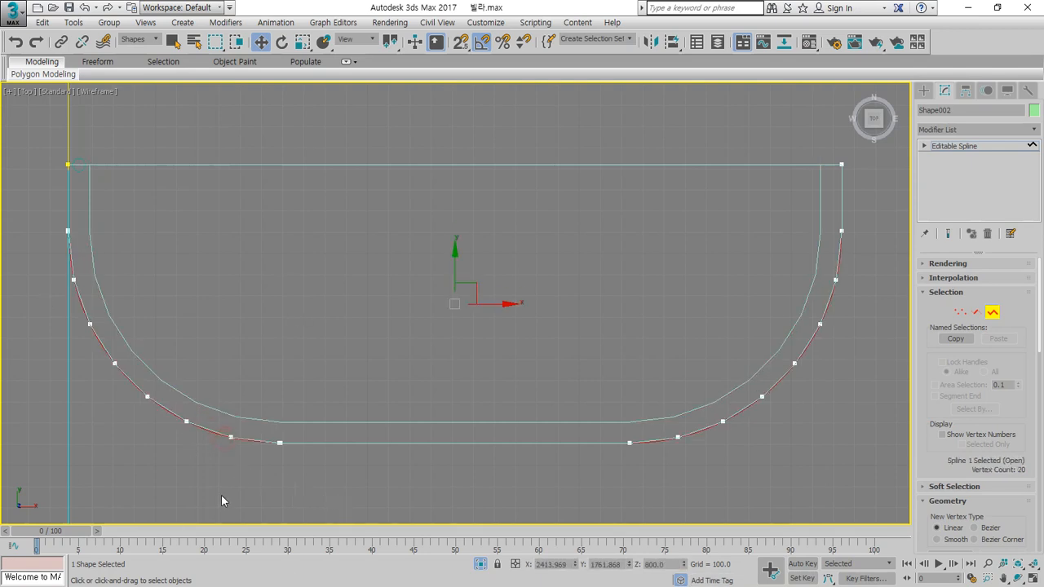
pyautogui.scroll(-10, 1002, 511)
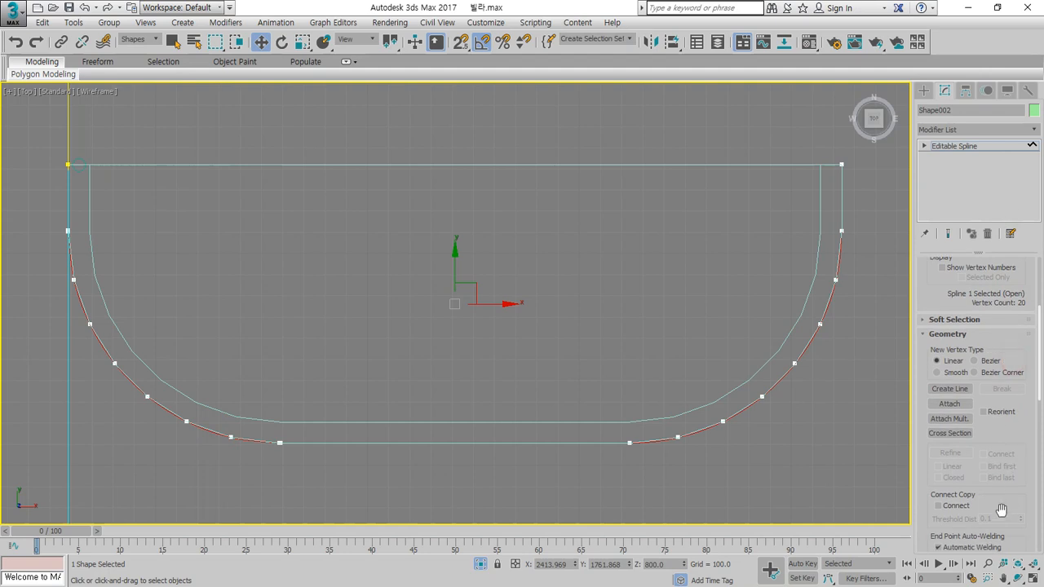
pyautogui.scroll(-3, 1001, 511)
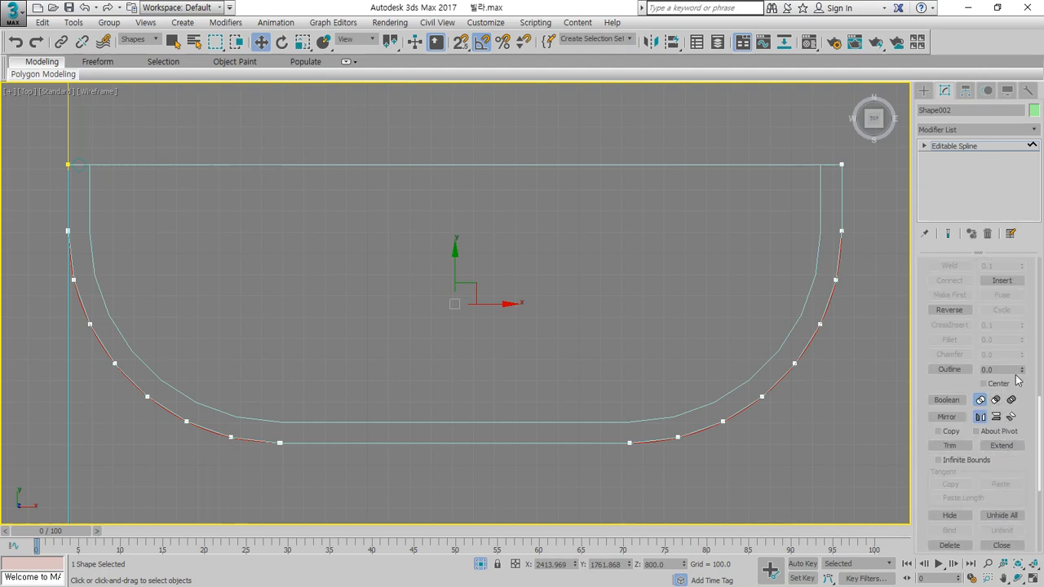
pyautogui.moveTo(1022, 375); pyautogui.dragTo(1020, 333)
pyautogui.click(987, 370)
pyautogui.write('50')
pyautogui.press('Return')
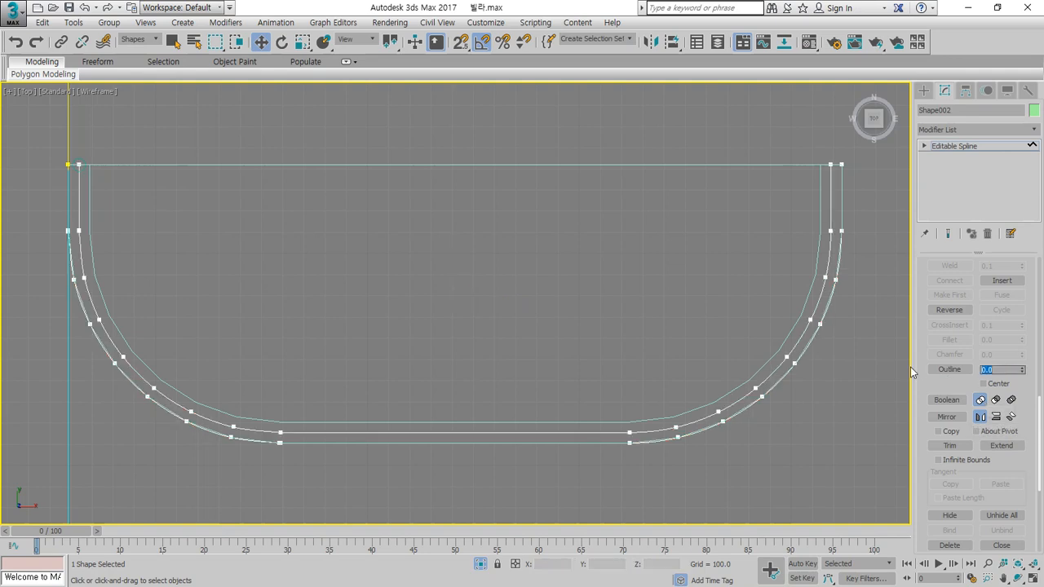
# Inspect the short end segments of the outlined spline at spline and segment level.
pyautogui.click(955, 345)
pyautogui.click(836, 165)
pyautogui.click(890, 224)
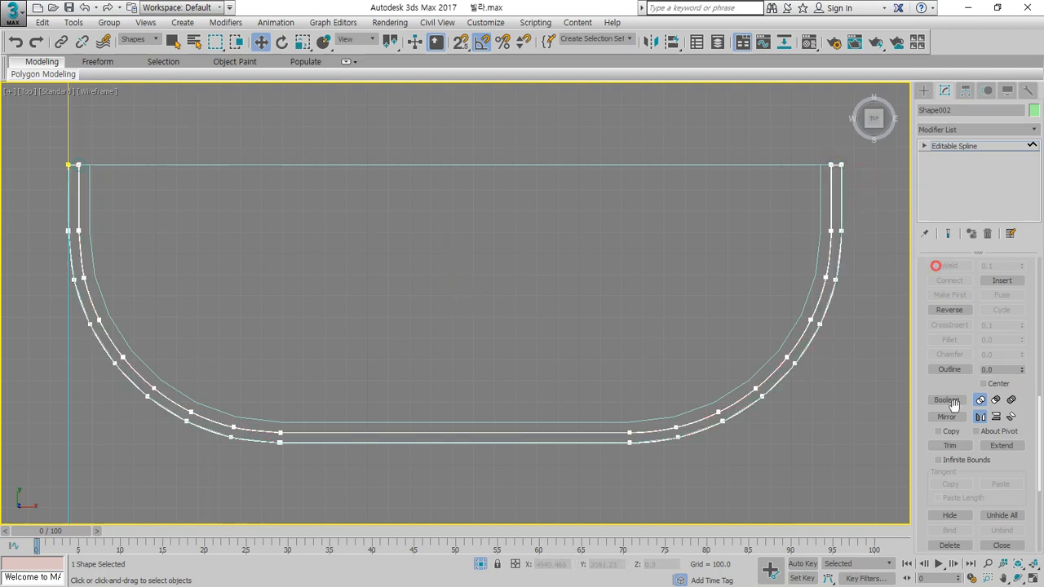
pyautogui.scroll(3, 932, 317)
pyautogui.scroll(11, 932, 316)
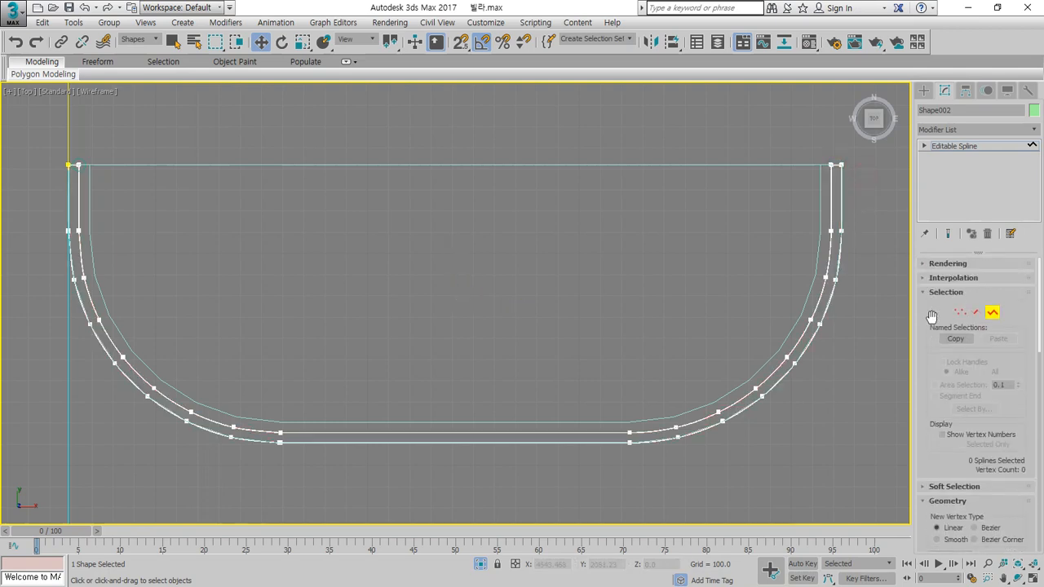
pyautogui.press('2')
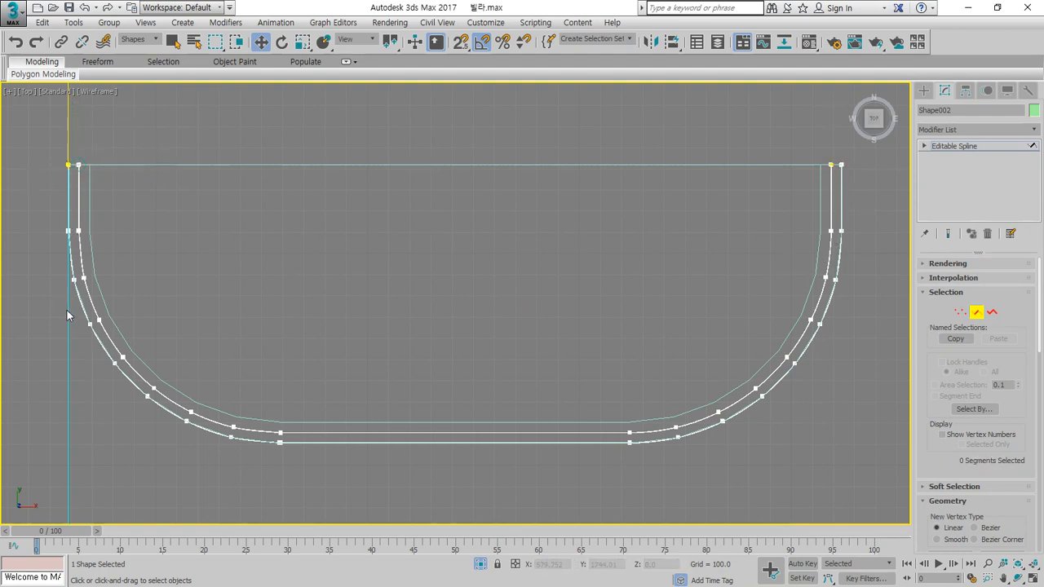
# Delete the closed outline spline, keeping only the open centre line along the rim, and leave spline editing.
pyautogui.press('3')
pyautogui.click(92, 329)
pyautogui.press('Delete')
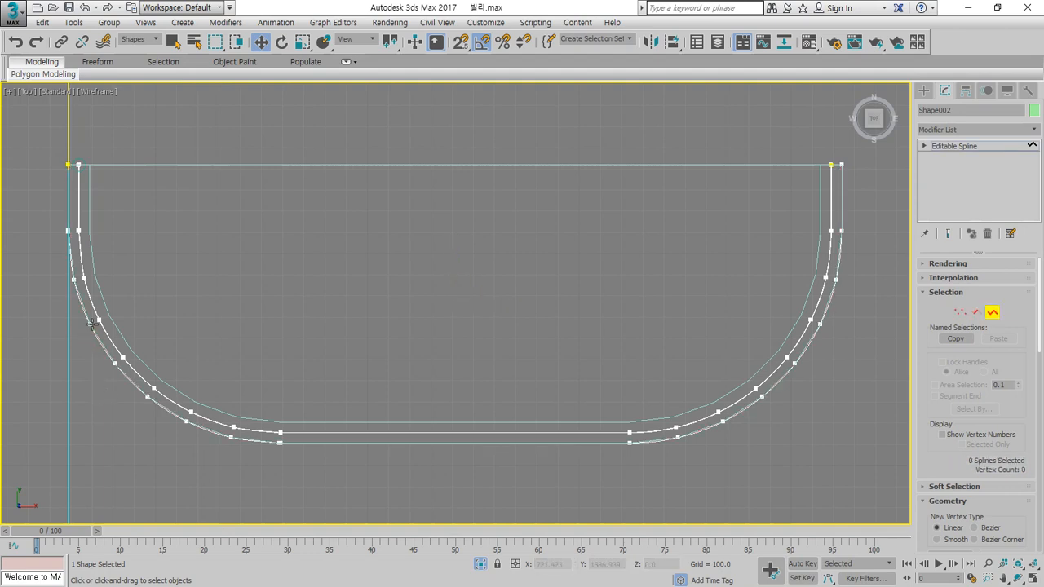
pyautogui.click(98, 343)
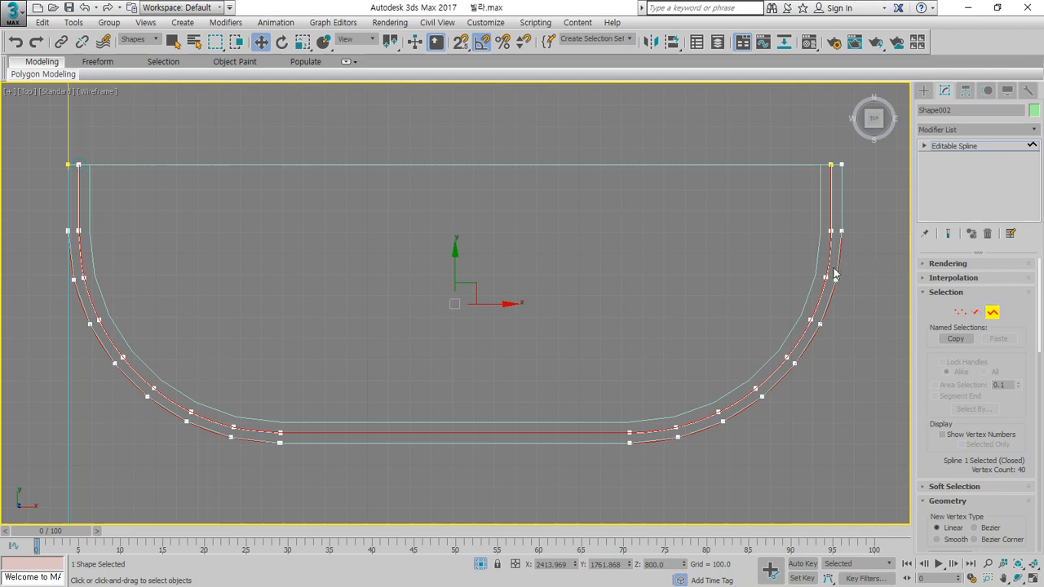
pyautogui.keyDown('shift'); pyautogui.moveTo(463, 290); pyautogui.dragTo(453, 242); pyautogui.keyUp('shift')
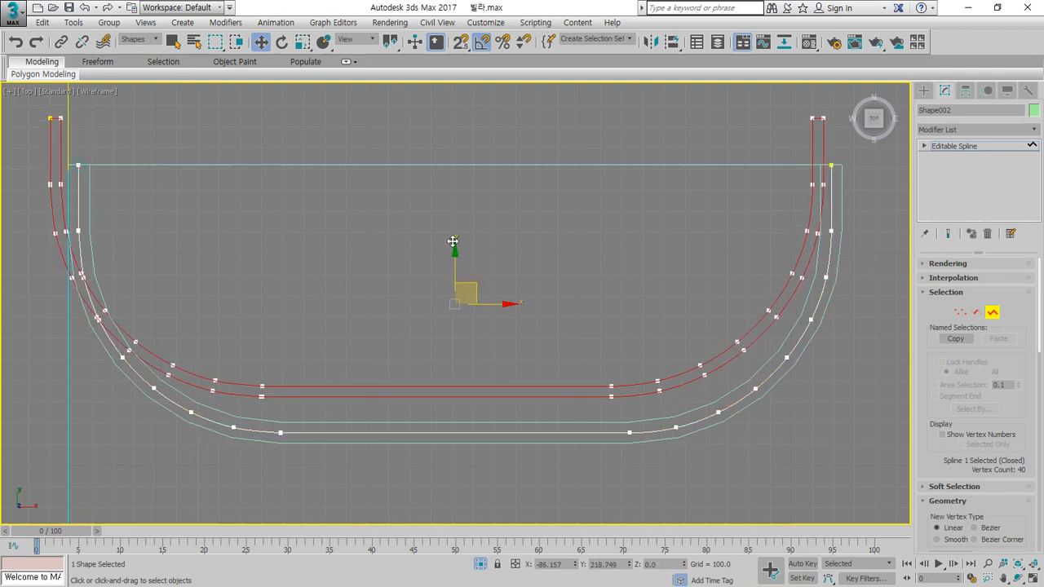
pyautogui.press('Delete')
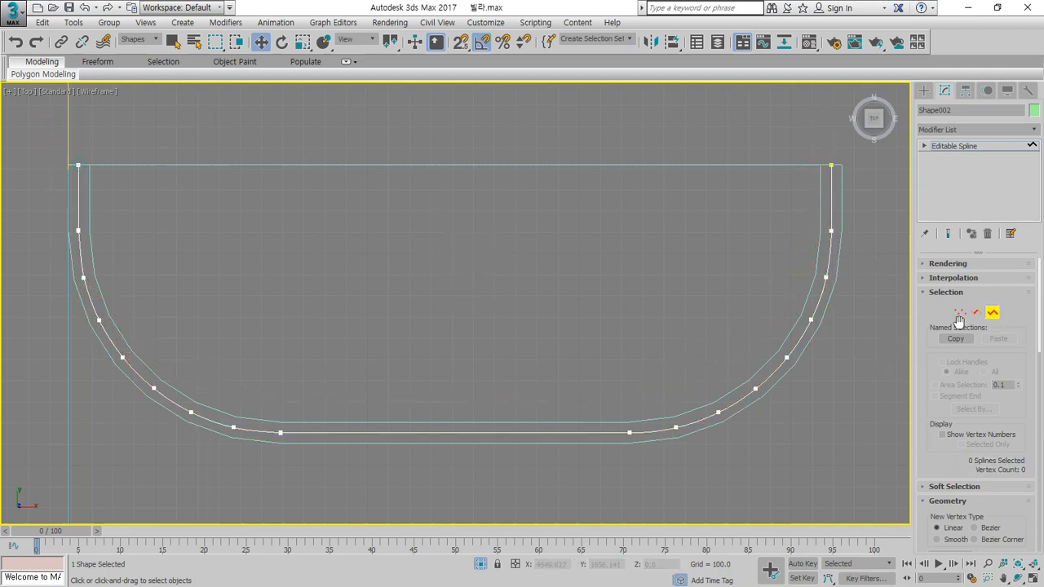
pyautogui.click(992, 311)
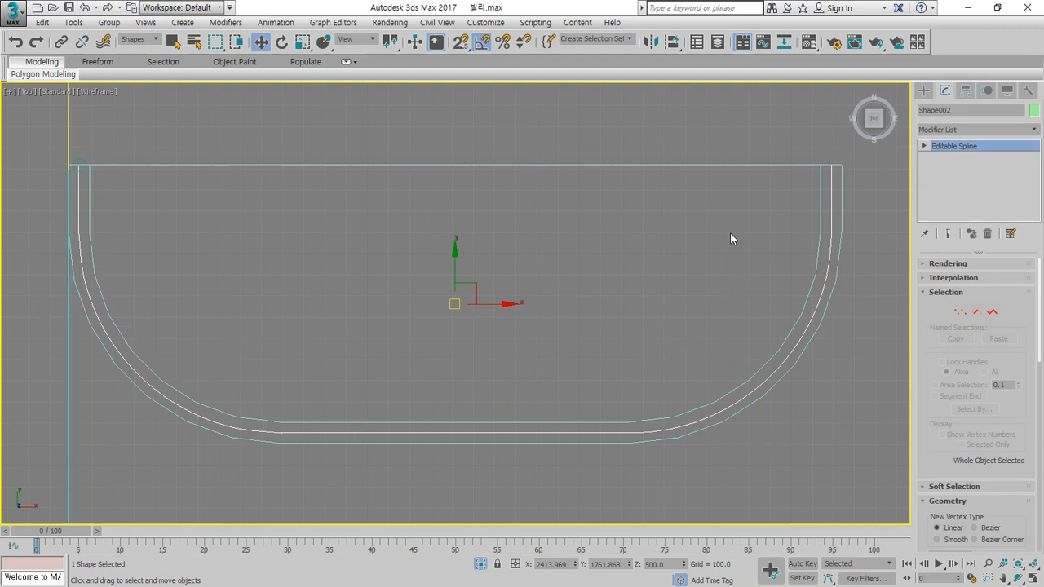
# Deselect the centre-line shape, set the selection filter to All and select the cylindrical post at the rim's end.
pyautogui.click(1032, 578)
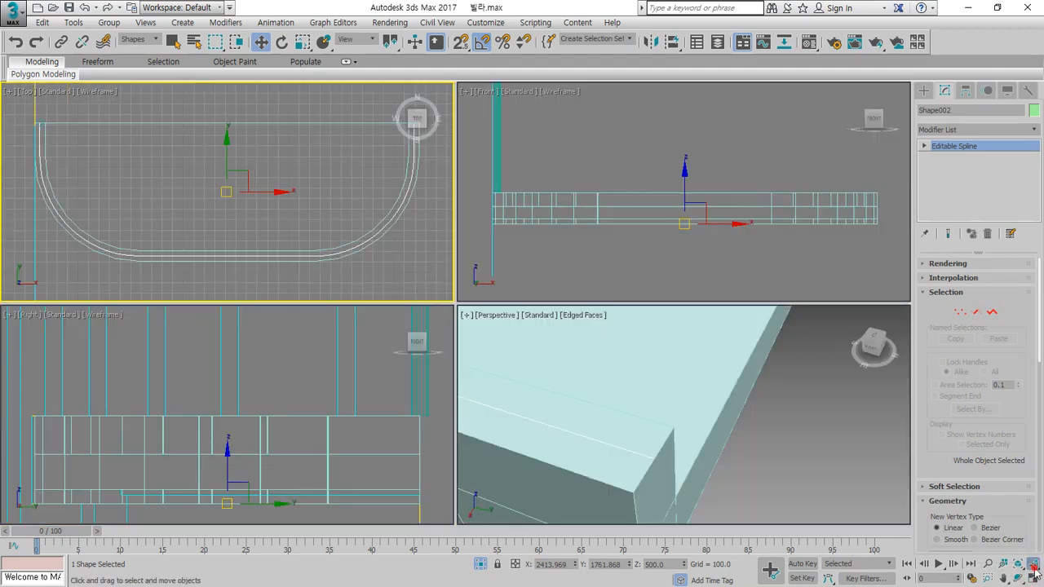
pyautogui.scroll(6, 815, 417)
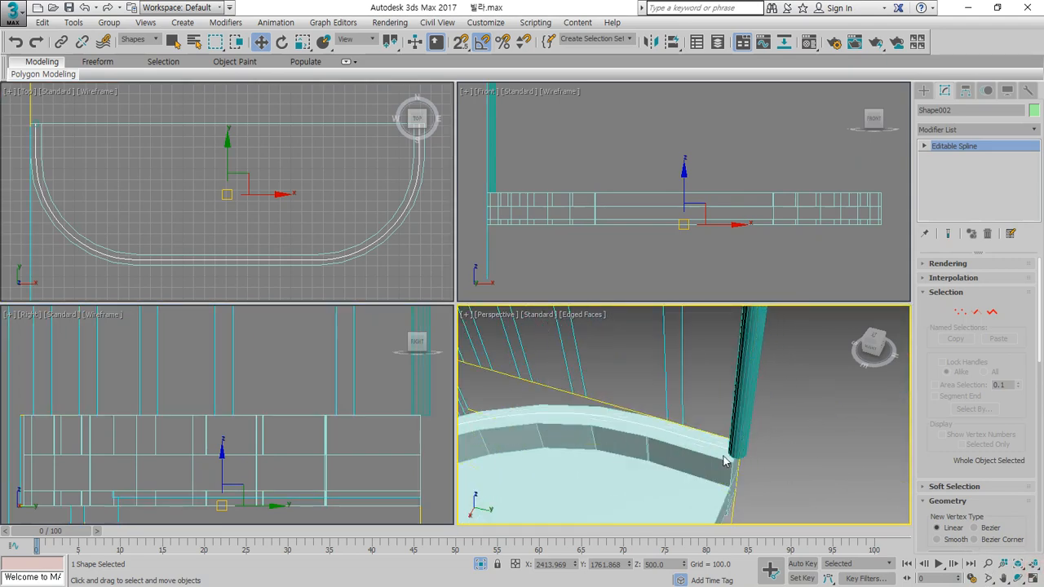
pyautogui.scroll(5, 718, 441)
pyautogui.scroll(-5, 715, 438)
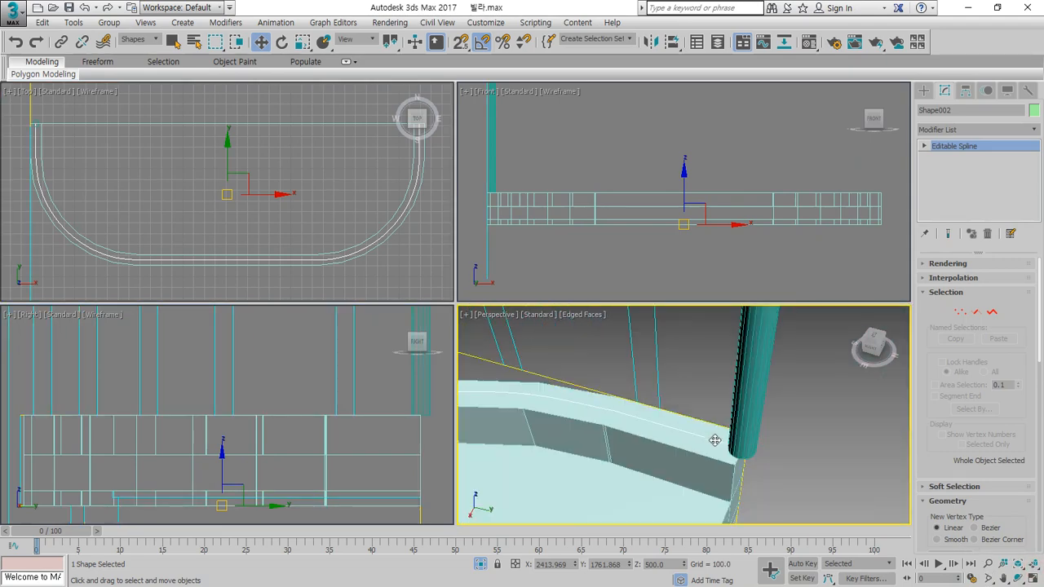
pyautogui.click(794, 435)
pyautogui.click(138, 39)
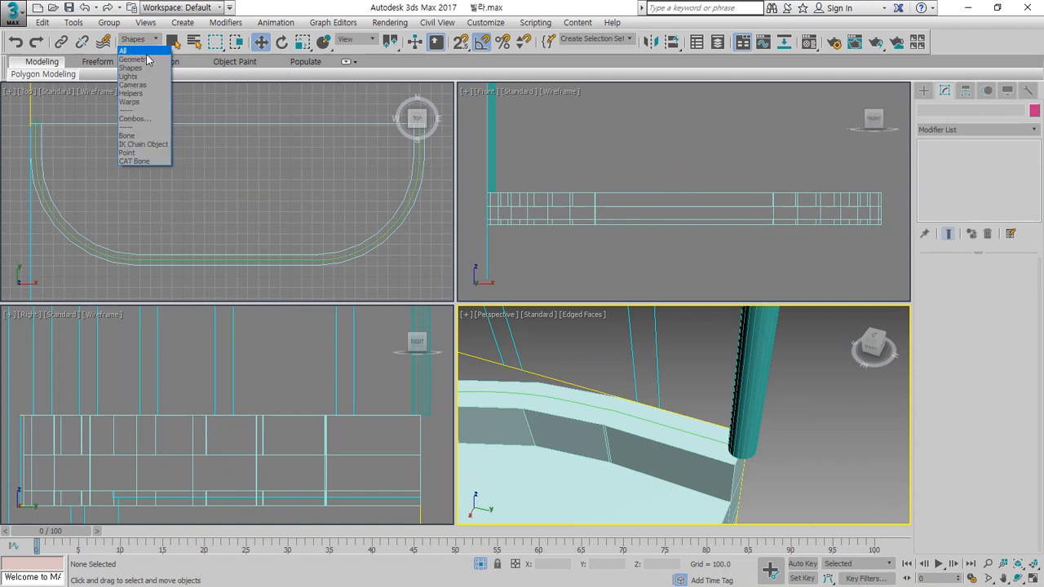
pyautogui.click(147, 54)
pyautogui.click(749, 396)
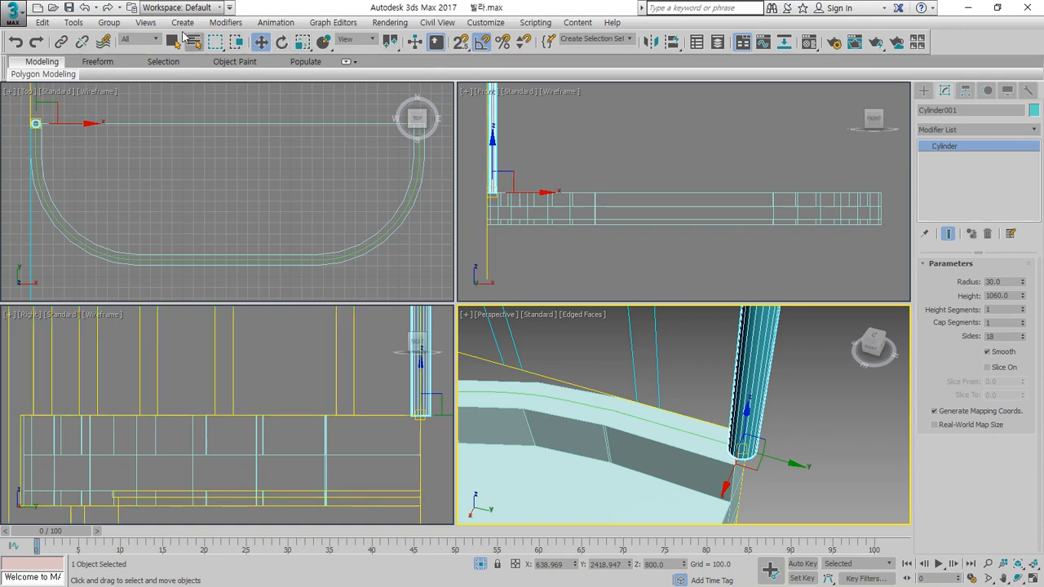
# Start the Spacing Tool for the post and pick the centre-line shape on the rim as its path.
pyautogui.click(225, 23)
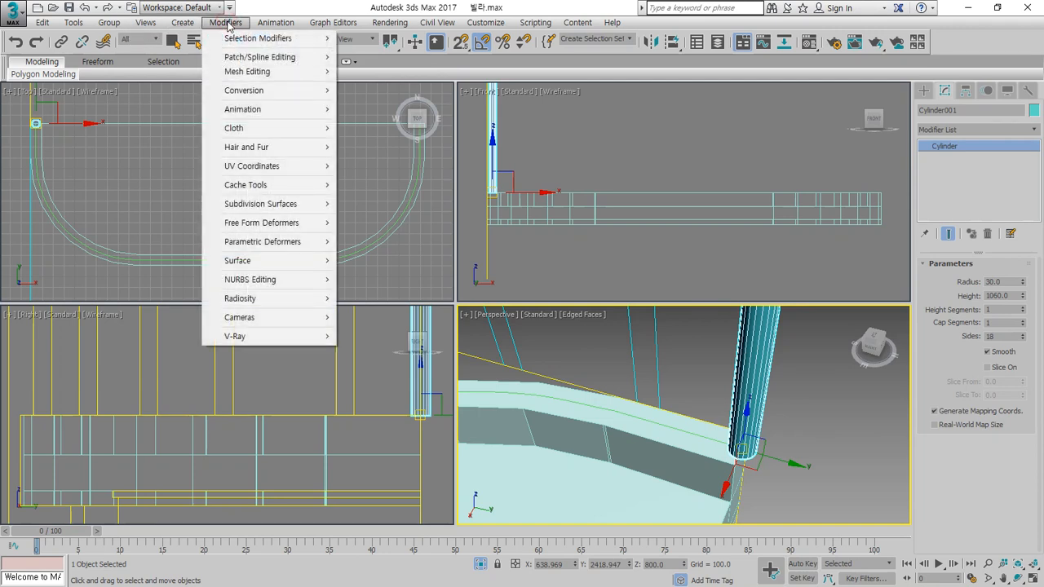
pyautogui.moveTo(167, 25)
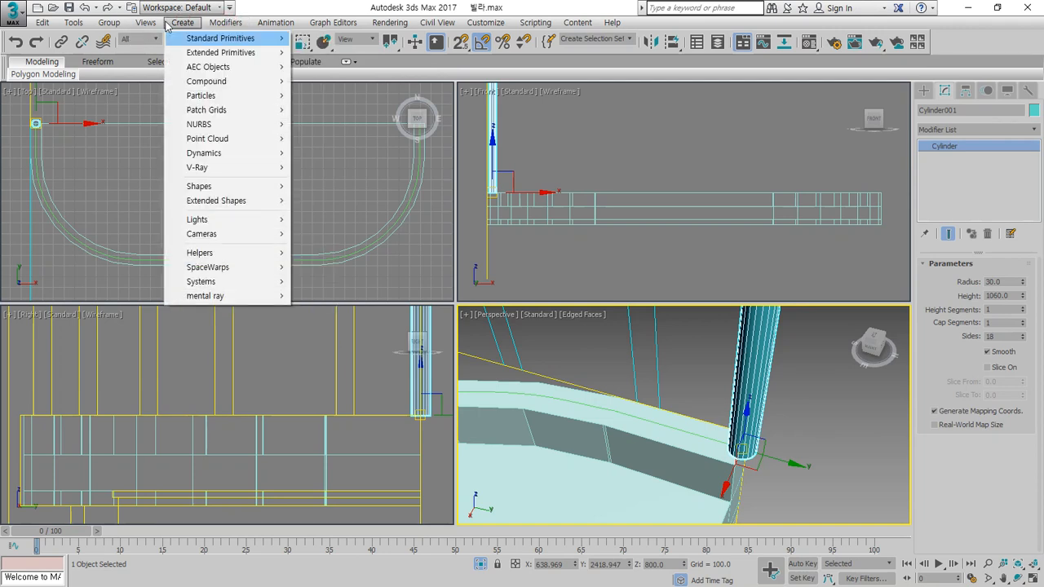
pyautogui.moveTo(75, 24)
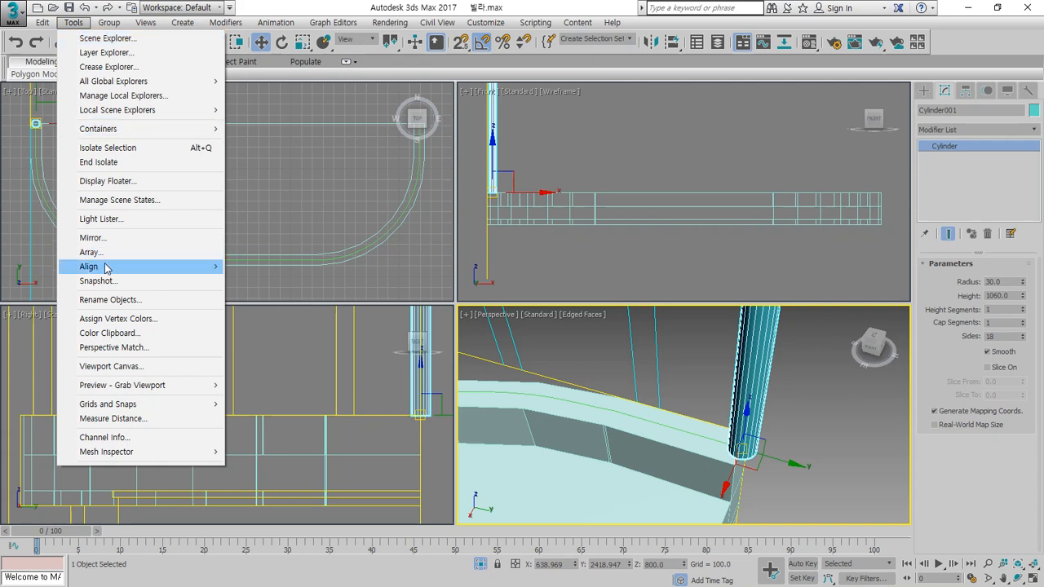
pyautogui.moveTo(106, 268)
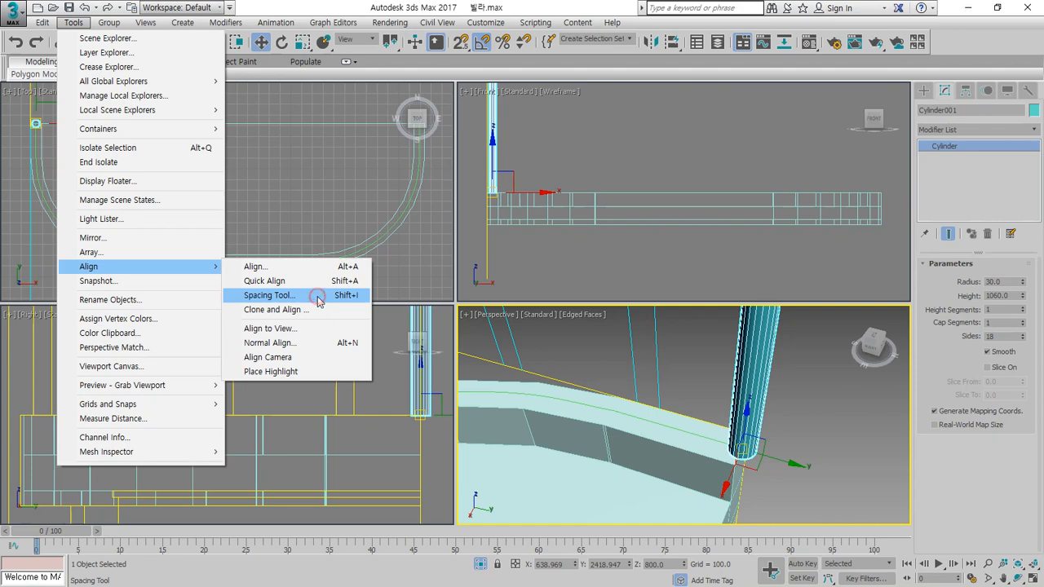
pyautogui.click(319, 301)
pyautogui.moveTo(65, 12); pyautogui.dragTo(347, 82)
pyautogui.click(327, 104)
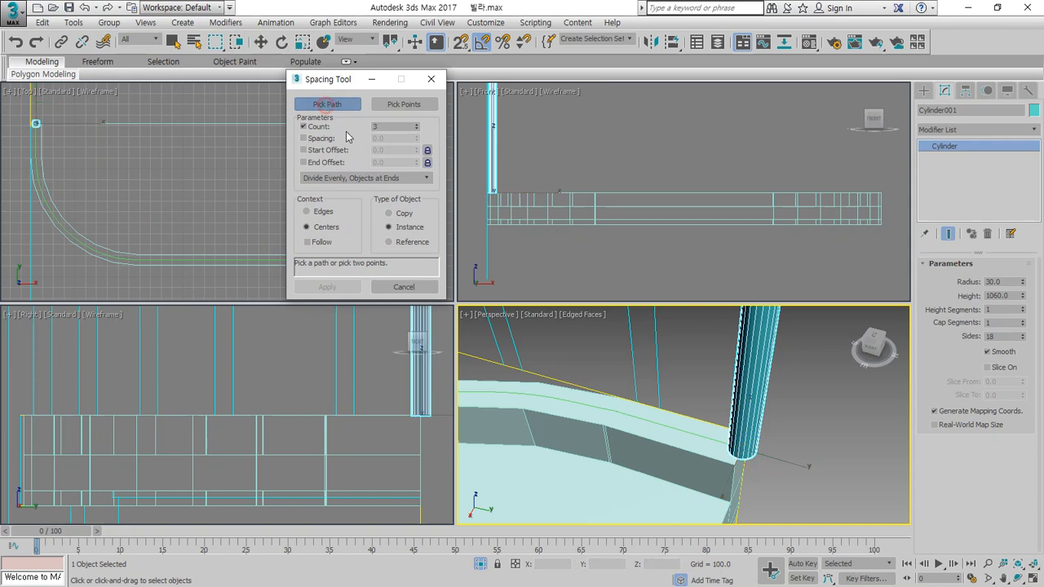
pyautogui.click(680, 429)
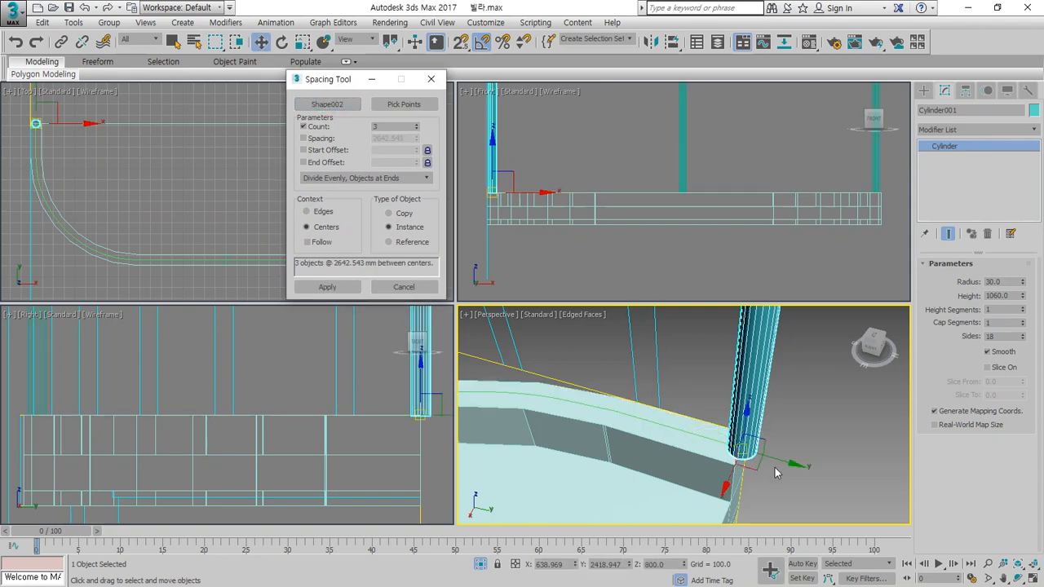
pyautogui.scroll(-7, 735, 408)
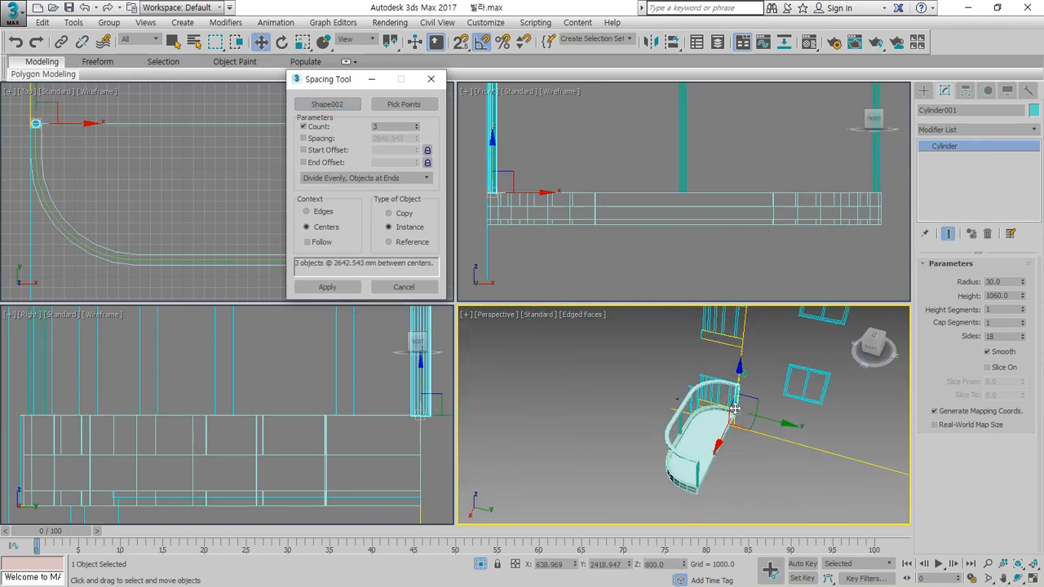
# Try distributing 30 posts along the centre-line path.
pyautogui.scroll(2, 709, 421)
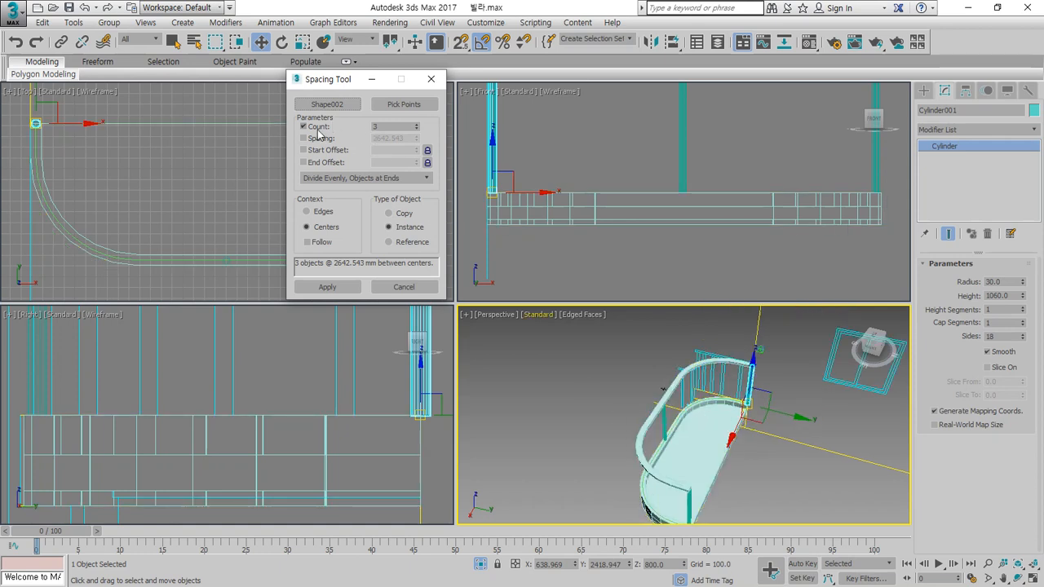
pyautogui.doubleClick(388, 128)
pyautogui.write('30')
pyautogui.press('Return')
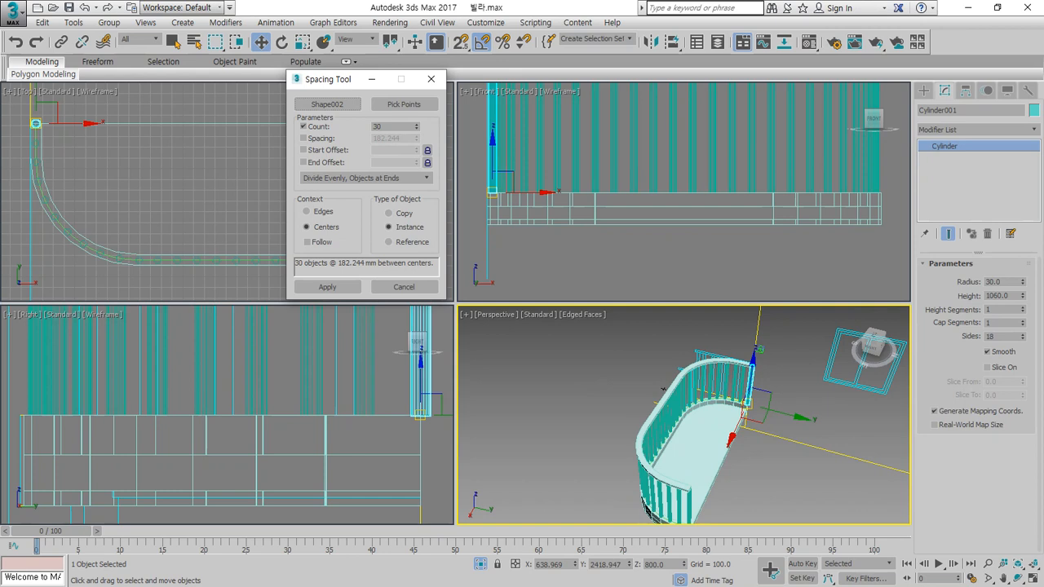
# Distribute instances of the post along the path at a specified spacing of 300 mm and close the Spacing Tool.
pyautogui.click(313, 138)
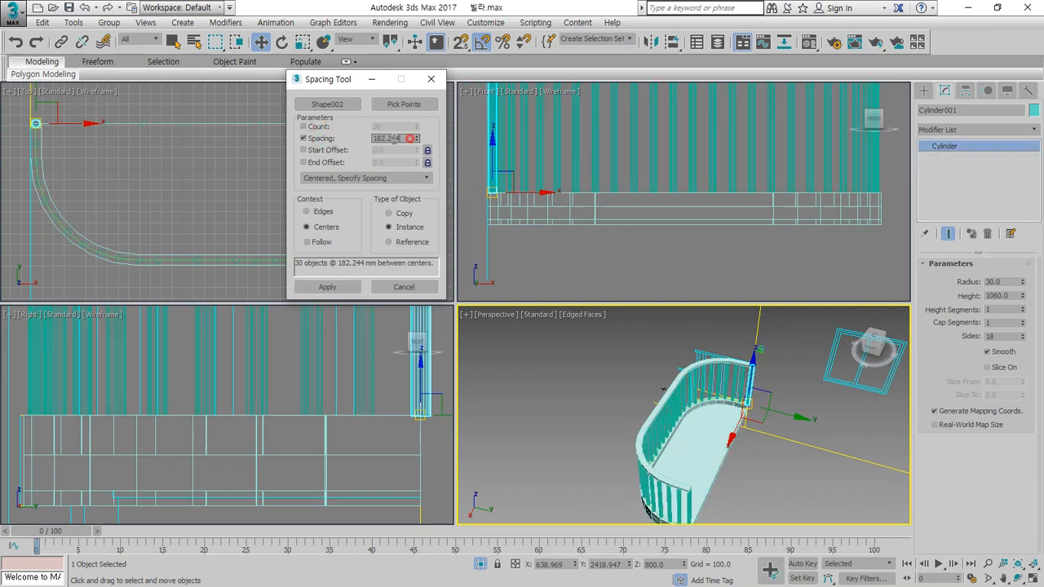
pyautogui.doubleClick(391, 138)
pyautogui.write('300')
pyautogui.press('Return')
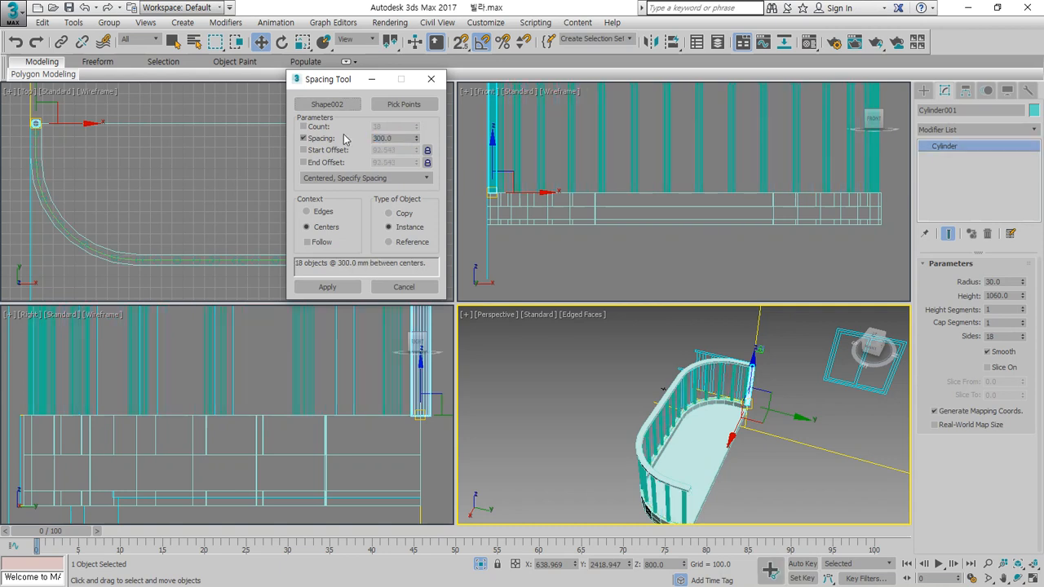
pyautogui.keyDown('alt'); pyautogui.moveTo(773, 452); pyautogui.dragTo(731, 406, button='middle'); pyautogui.keyUp('alt')
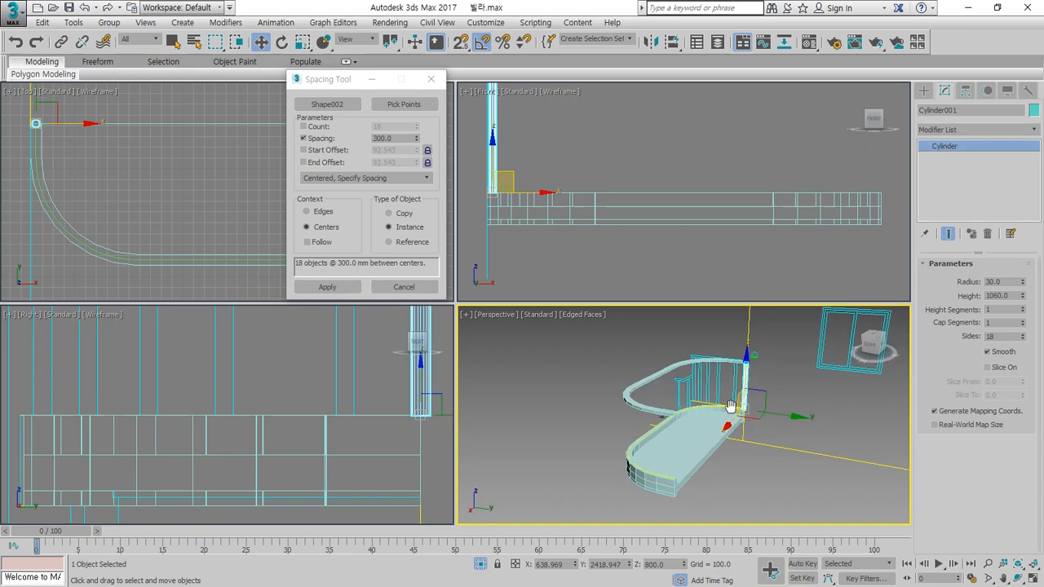
pyautogui.click(405, 136)
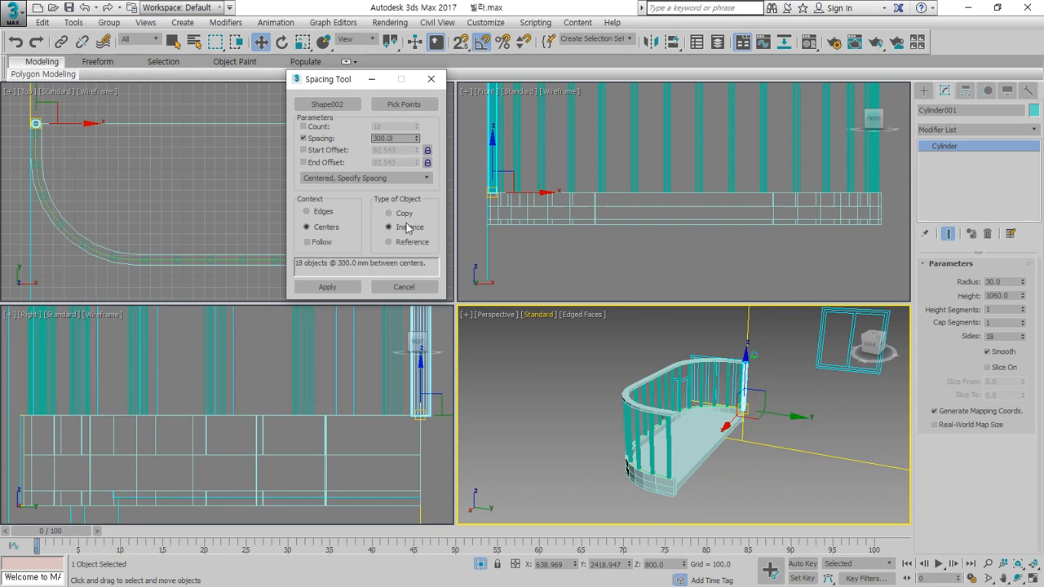
pyautogui.click(327, 287)
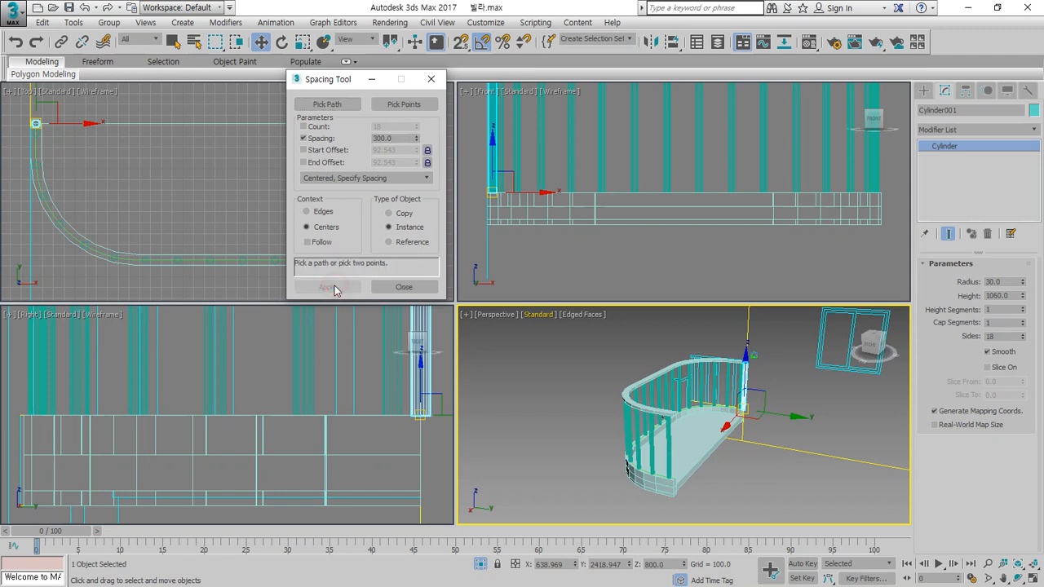
pyautogui.click(403, 287)
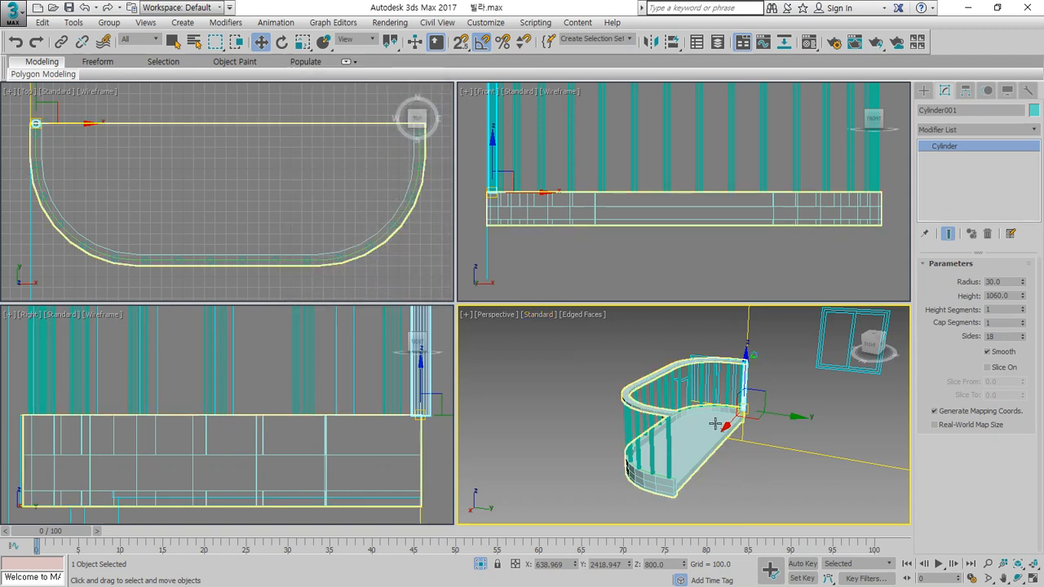
# Delete the original cylindrical post at the rim's end, keeping the distributed copies.
pyautogui.scroll(5, 715, 422)
pyautogui.scroll(3, 734, 419)
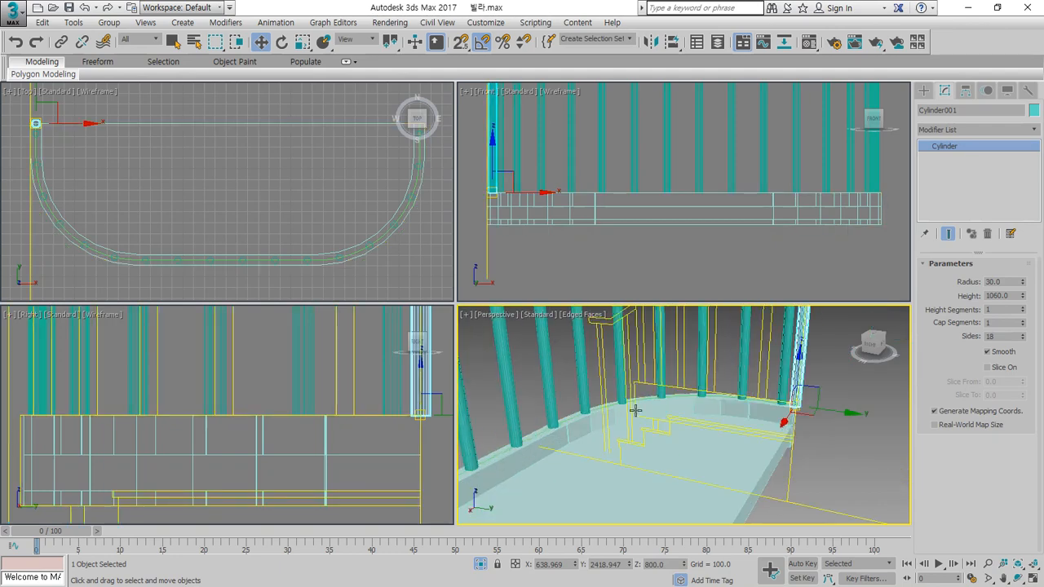
pyautogui.click(811, 407)
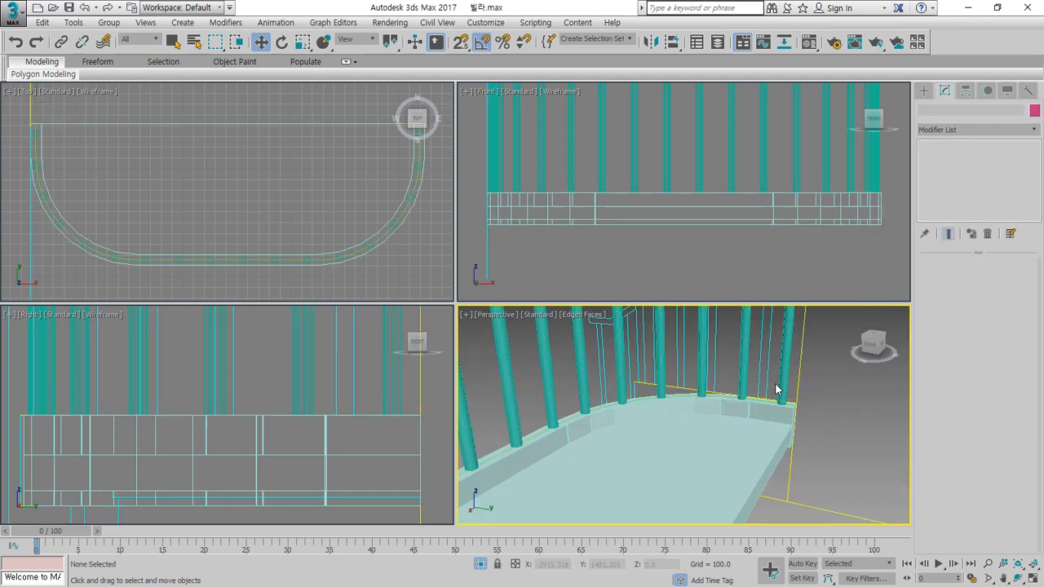
# Select all distributed posts together with the balcony slab and handrail object and combine them into one group.
pyautogui.keyDown('alt'); pyautogui.moveTo(811, 408); pyautogui.dragTo(783, 420, button='middle'); pyautogui.keyUp('alt')
pyautogui.scroll(-5, 783, 420)
pyautogui.moveTo(685, 449); pyautogui.dragTo(653, 450, button='middle')
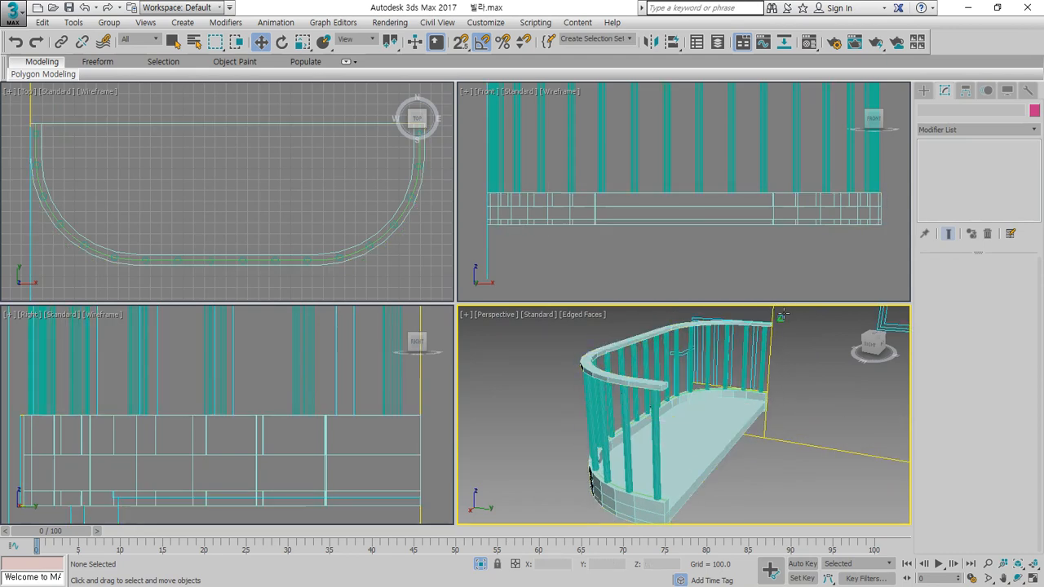
pyautogui.scroll(-3, 772, 447)
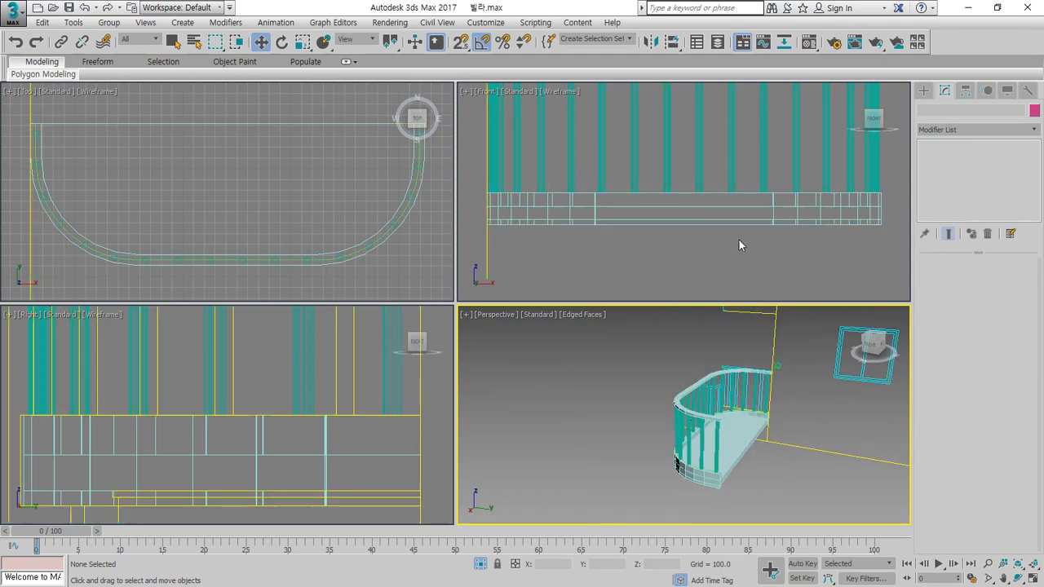
pyautogui.scroll(-3, 740, 245)
pyautogui.moveTo(849, 221); pyautogui.dragTo(560, 228)
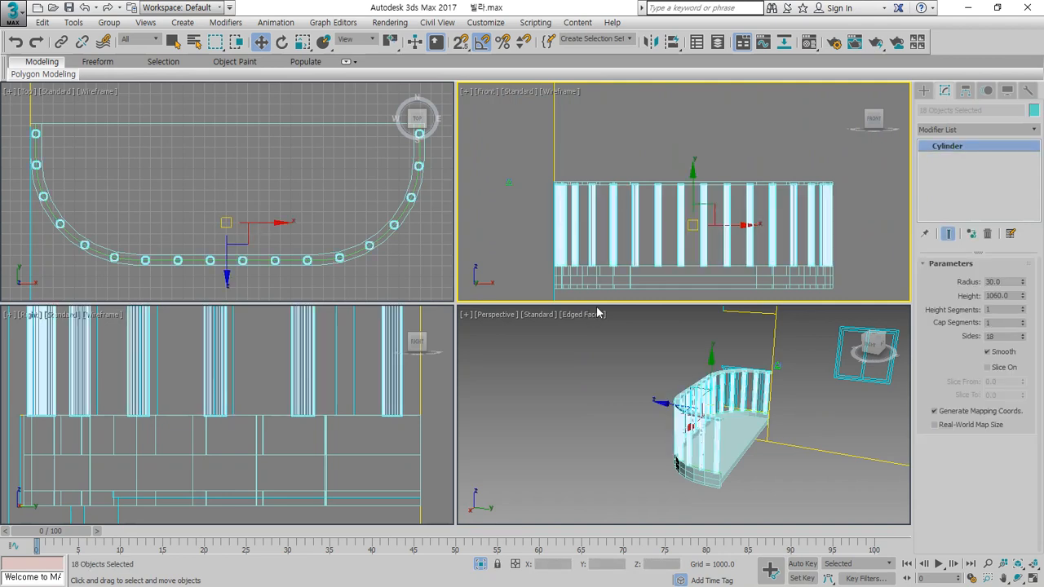
pyautogui.keyDown('ctrl'); pyautogui.click(745, 286); pyautogui.keyUp('ctrl')
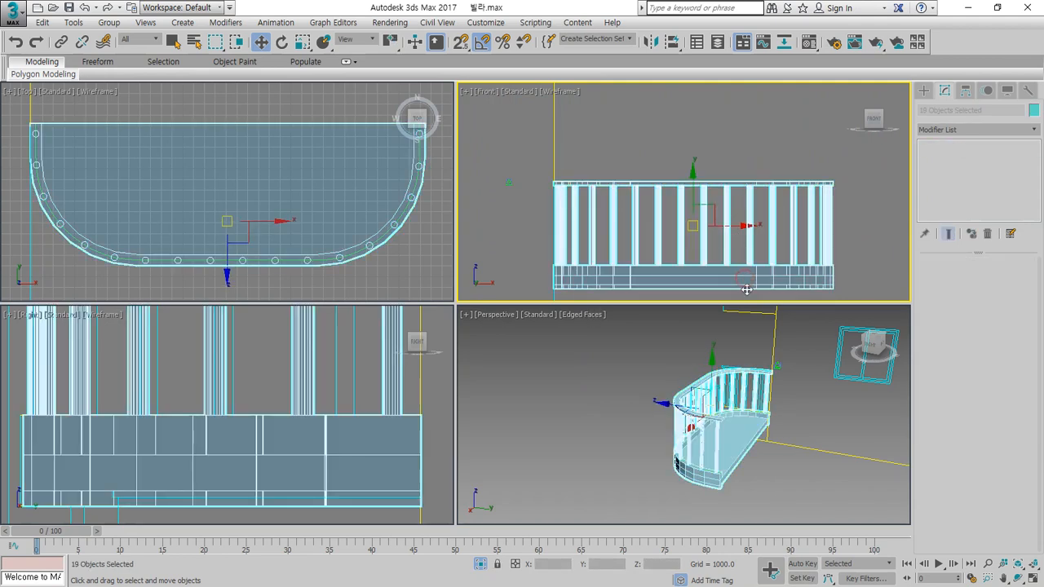
pyautogui.click(109, 22)
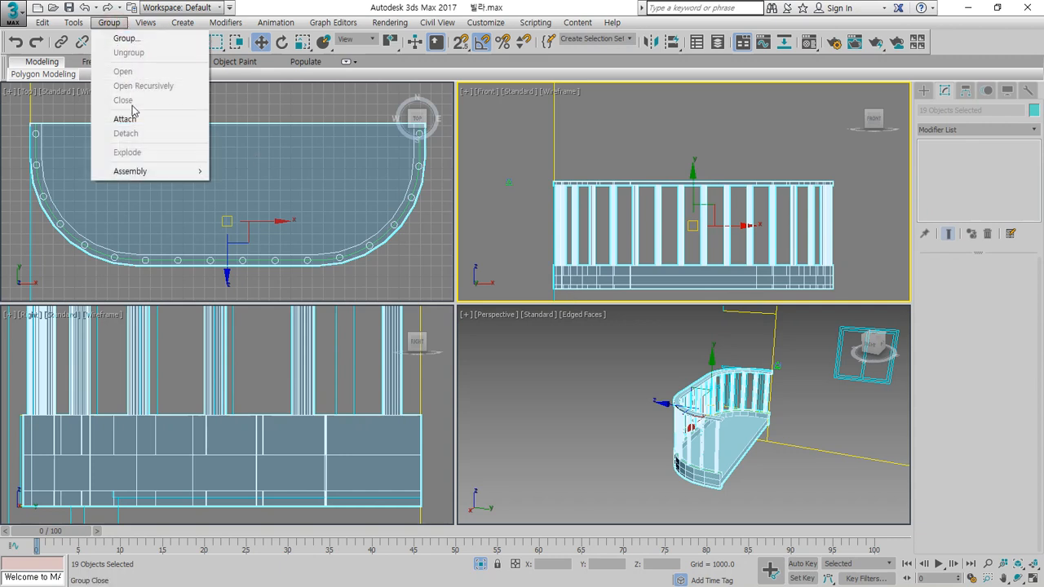
pyautogui.click(124, 38)
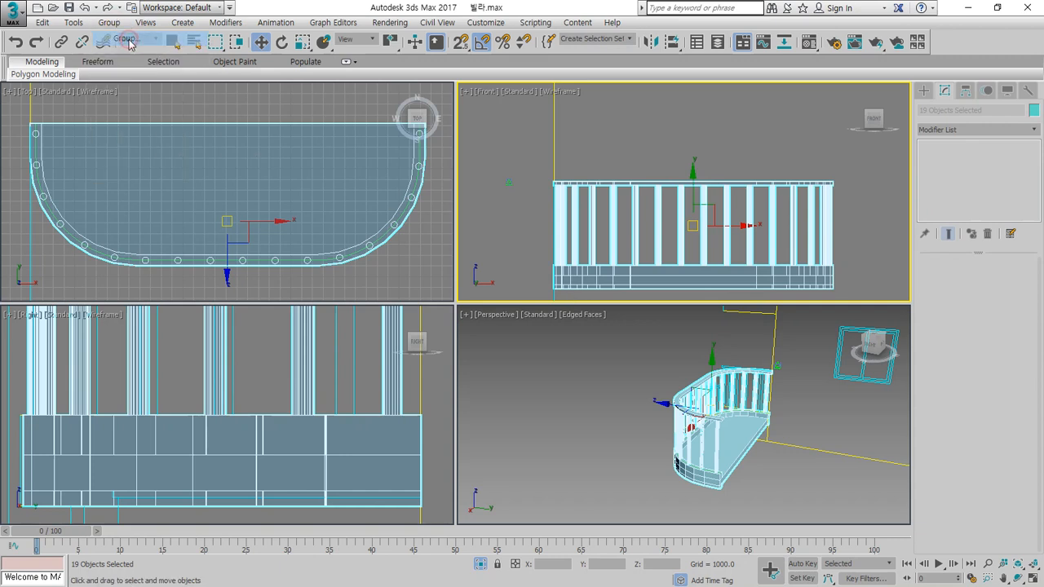
pyautogui.click(530, 323)
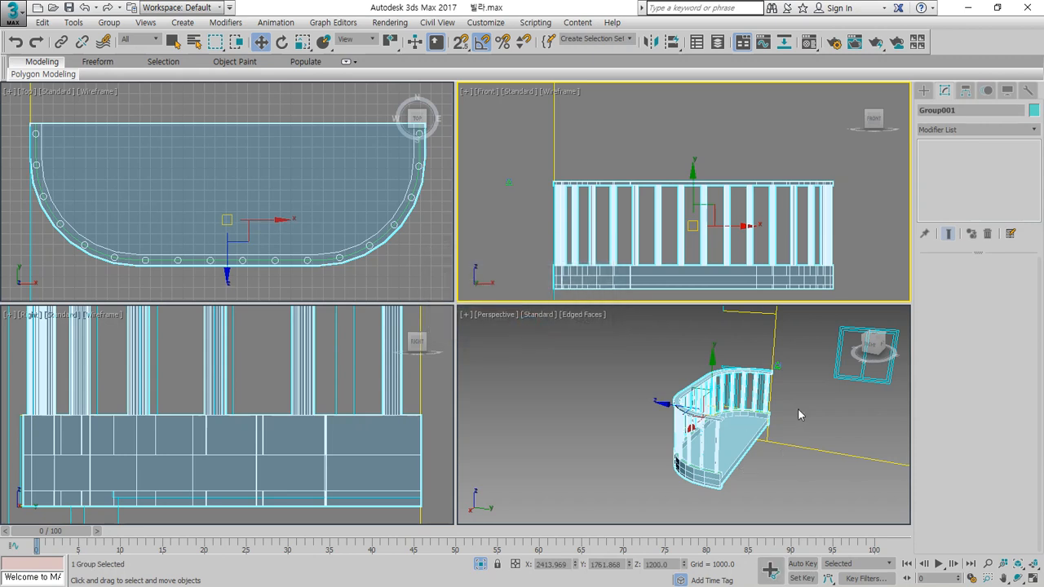
# Maximize the Right view around the grouped balcony and turn on snapping.
pyautogui.moveTo(289, 228); pyautogui.dragTo(277, 272, button='middle')
pyautogui.moveTo(338, 372); pyautogui.dragTo(341, 407, button='middle')
pyautogui.scroll(-4, 341, 402)
pyautogui.scroll(-3, 341, 404)
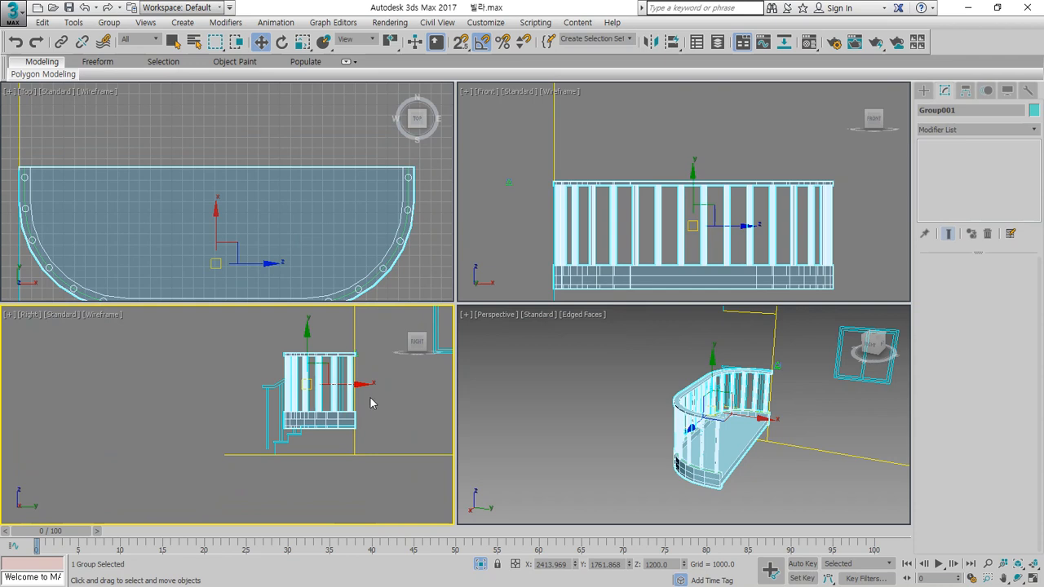
pyautogui.click(1034, 578)
pyautogui.moveTo(708, 312); pyautogui.dragTo(562, 432, button='middle')
pyautogui.scroll(-2, 577, 407)
pyautogui.moveTo(519, 426)
pyautogui.mouseDown()
pyautogui.moveTo(562, 323)
pyautogui.moveTo(524, 212)
pyautogui.moveTo(522, 221)
pyautogui.moveTo(548, 203)
pyautogui.mouseUp()
pyautogui.press('Escape')
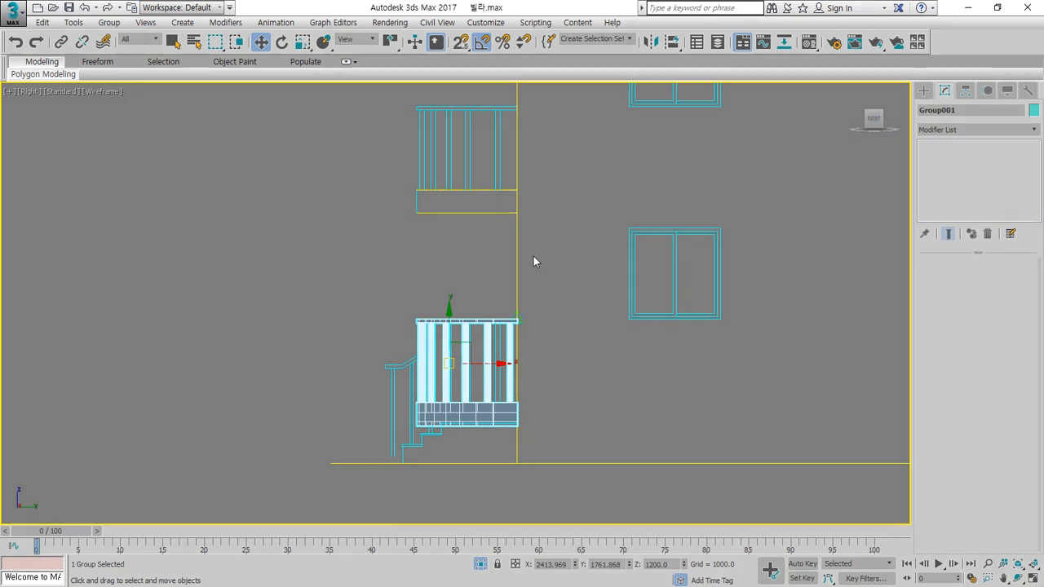
pyautogui.click(460, 46)
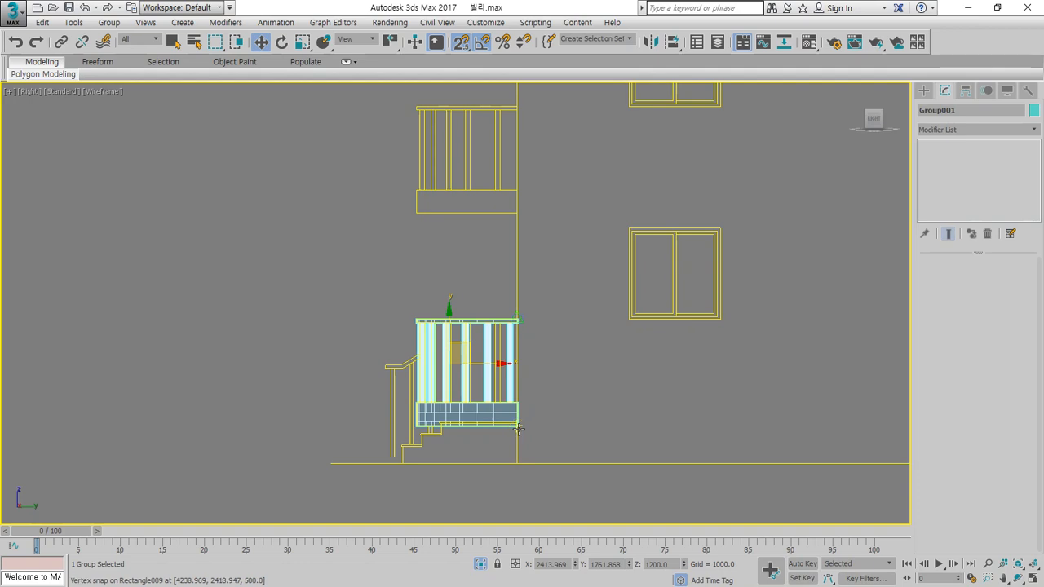
pyautogui.scroll(2, 516, 440)
pyautogui.scroll(2, 517, 438)
pyautogui.scroll(-2, 517, 438)
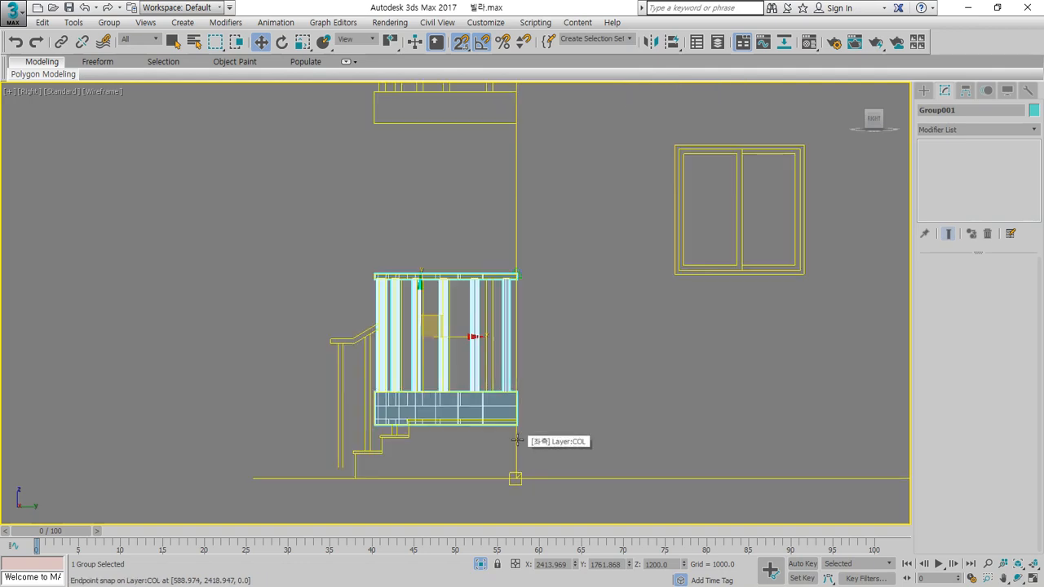
pyautogui.moveTo(546, 416); pyautogui.dragTo(536, 442, button='middle')
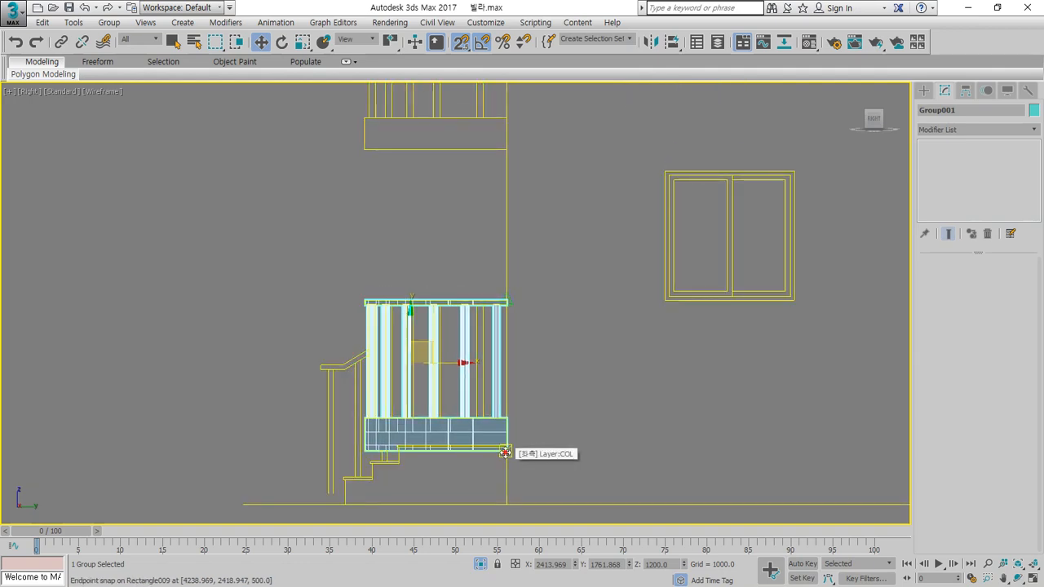
pyautogui.keyDown('shift'); pyautogui.moveTo(507, 452); pyautogui.dragTo(512, 265); pyautogui.keyUp('shift')
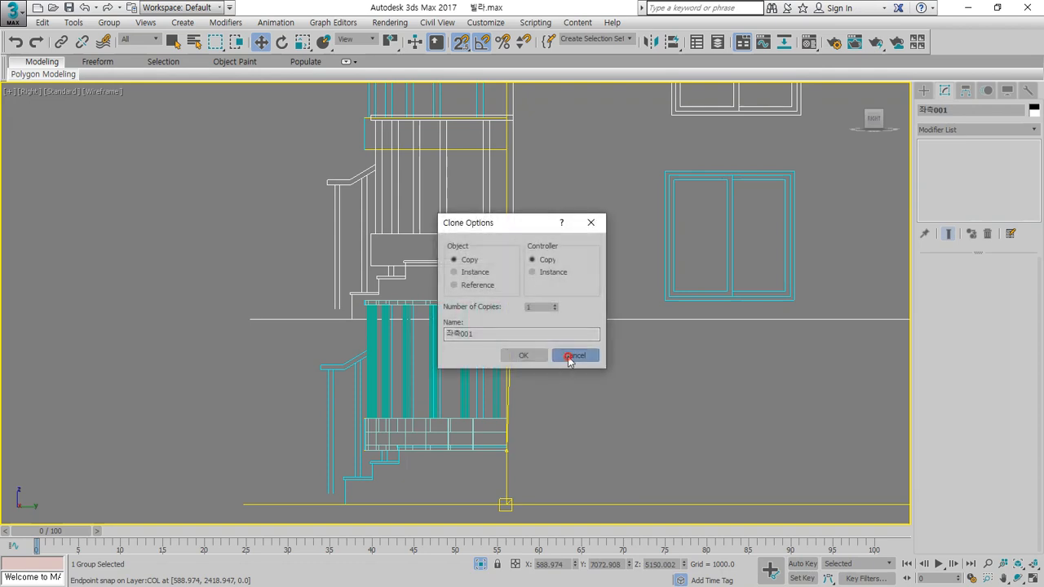
pyautogui.click(571, 359)
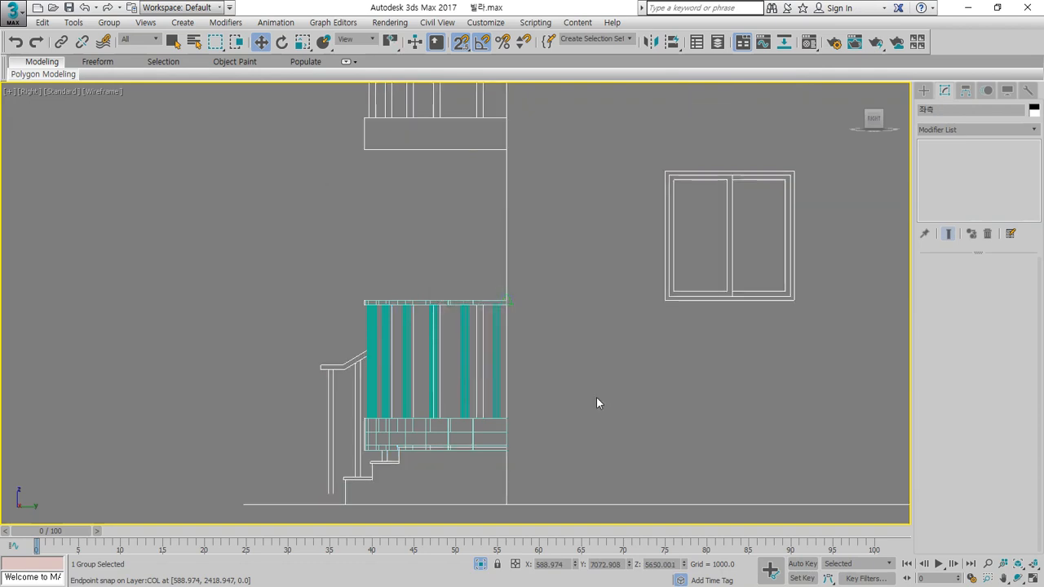
# With the selection locked to the balcony group, clone it upward as 2 instances, snapping its lower wall corner to the drawn balcony one floor above.
pyautogui.click(472, 432)
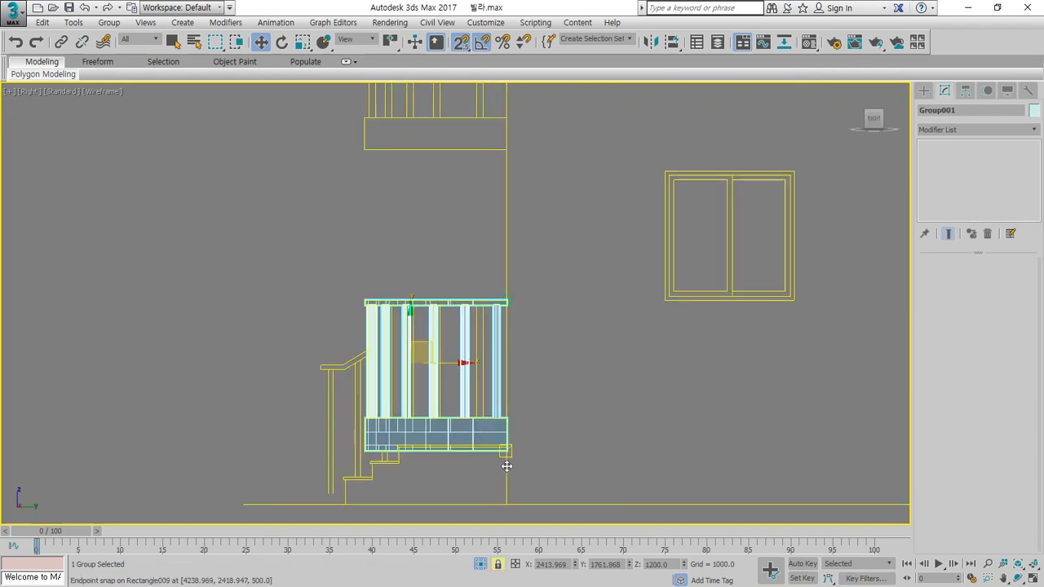
pyautogui.keyDown('shift'); pyautogui.moveTo(506, 429); pyautogui.dragTo(504, 152); pyautogui.keyUp('shift')
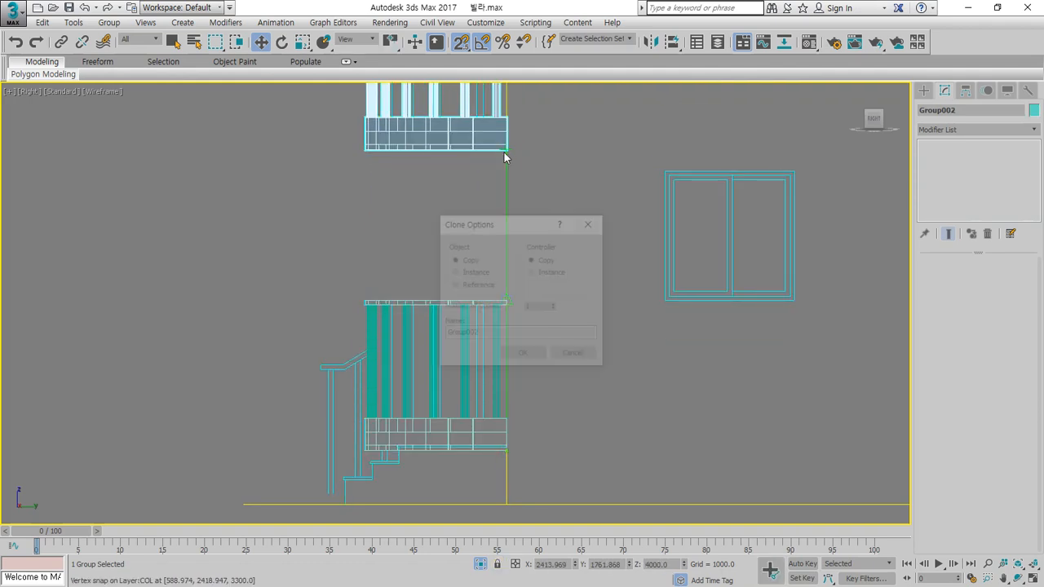
pyautogui.click(476, 273)
pyautogui.doubleClick(538, 307)
pyautogui.write('2')
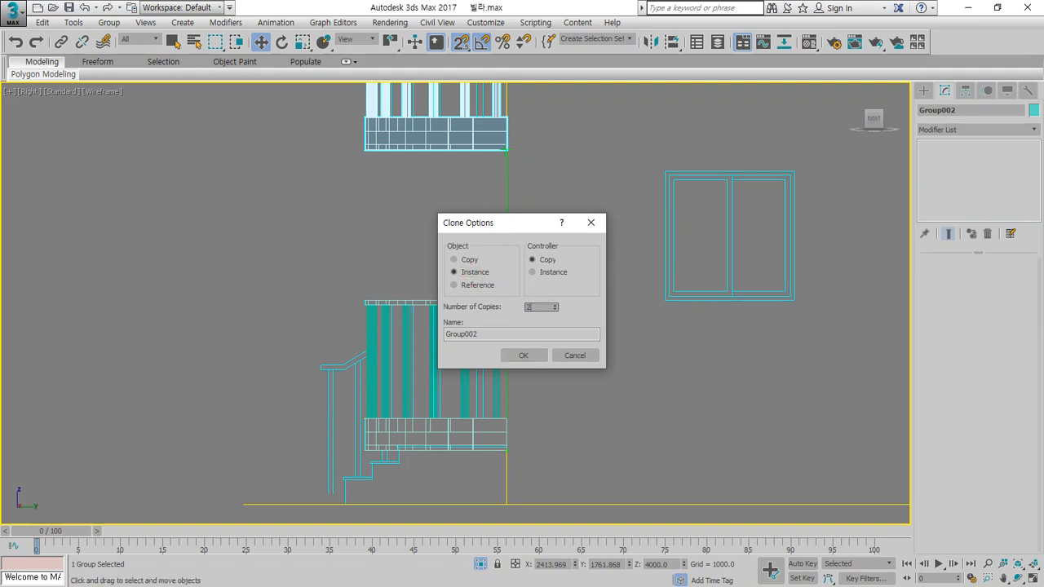
pyautogui.click(520, 355)
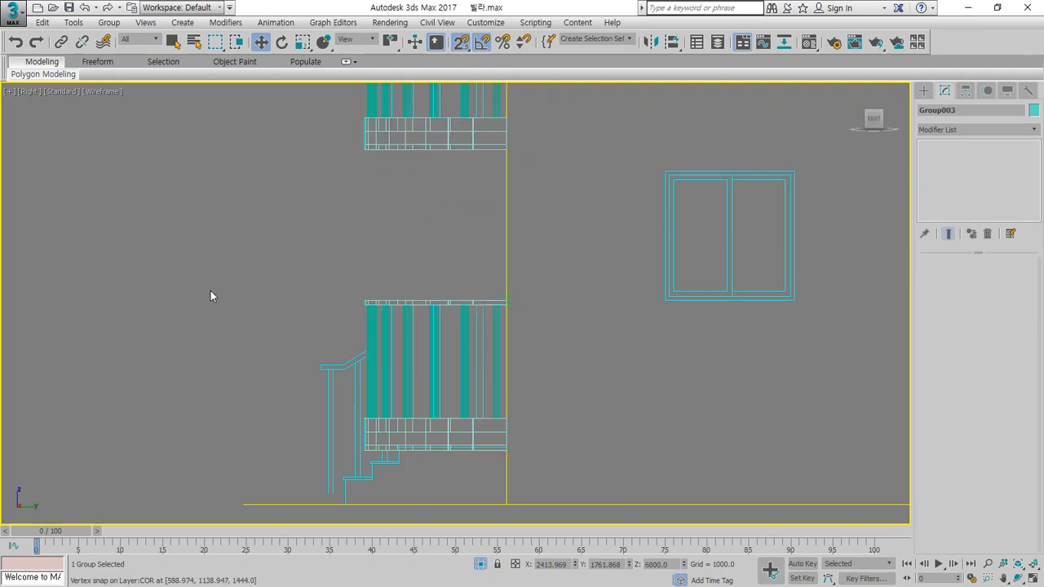
# Deselect everything and examine the three stacked balconies against the side elevation in the Right and Perspective views.
pyautogui.scroll(-5, 210, 291)
pyautogui.click(263, 223)
pyautogui.scroll(5, 313, 244)
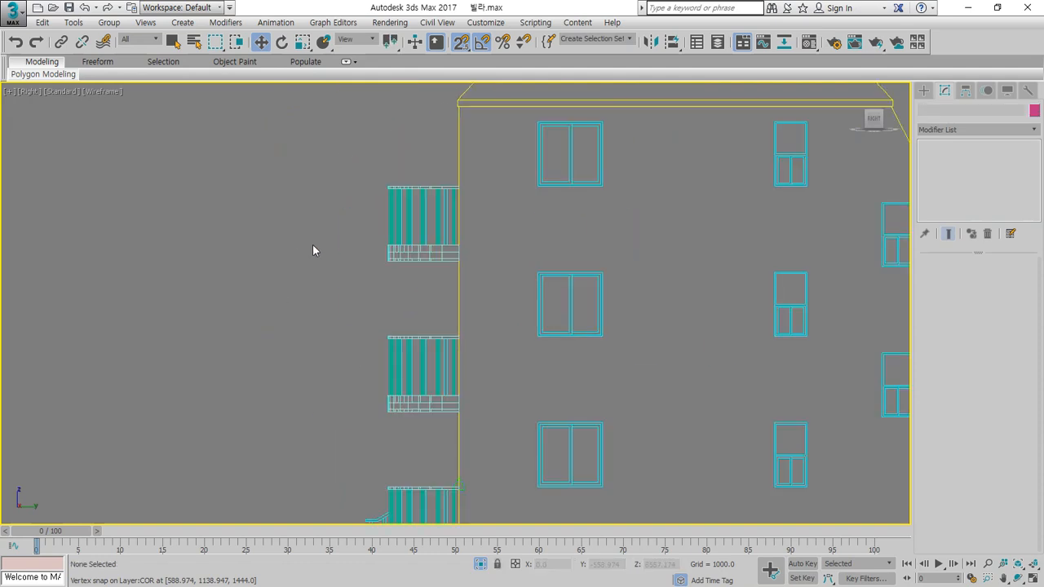
pyautogui.click(1033, 564)
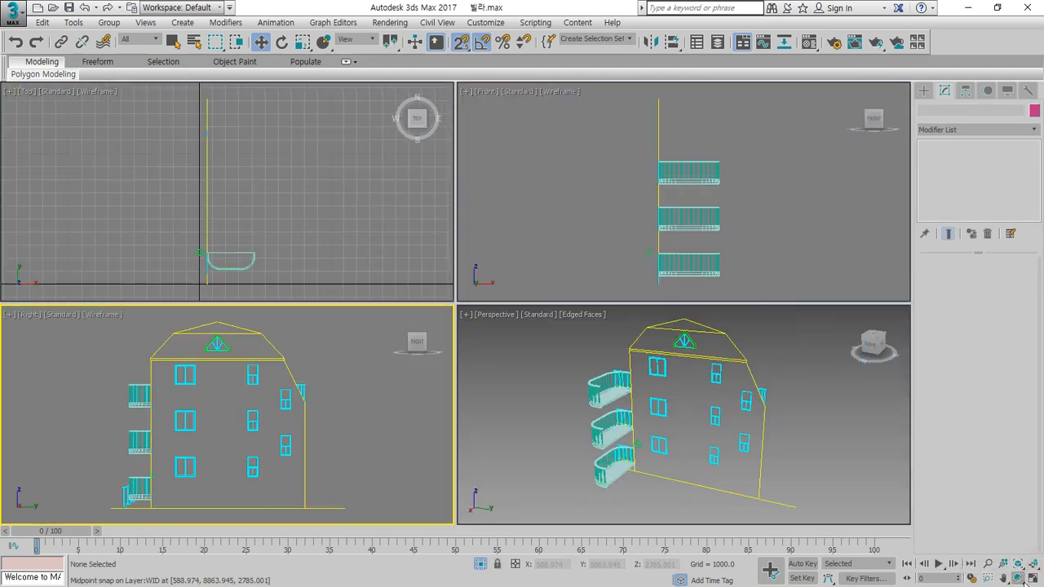
pyautogui.click(1017, 577)
pyautogui.moveTo(686, 419); pyautogui.dragTo(748, 411)
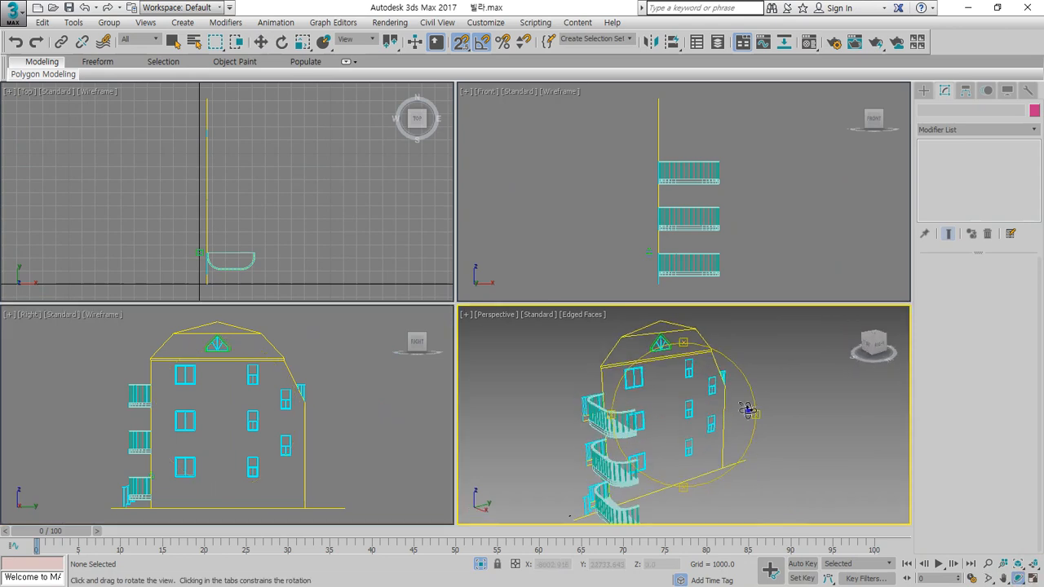
pyautogui.rightClick(748, 410)
pyautogui.moveTo(625, 392); pyautogui.dragTo(636, 375, button='middle')
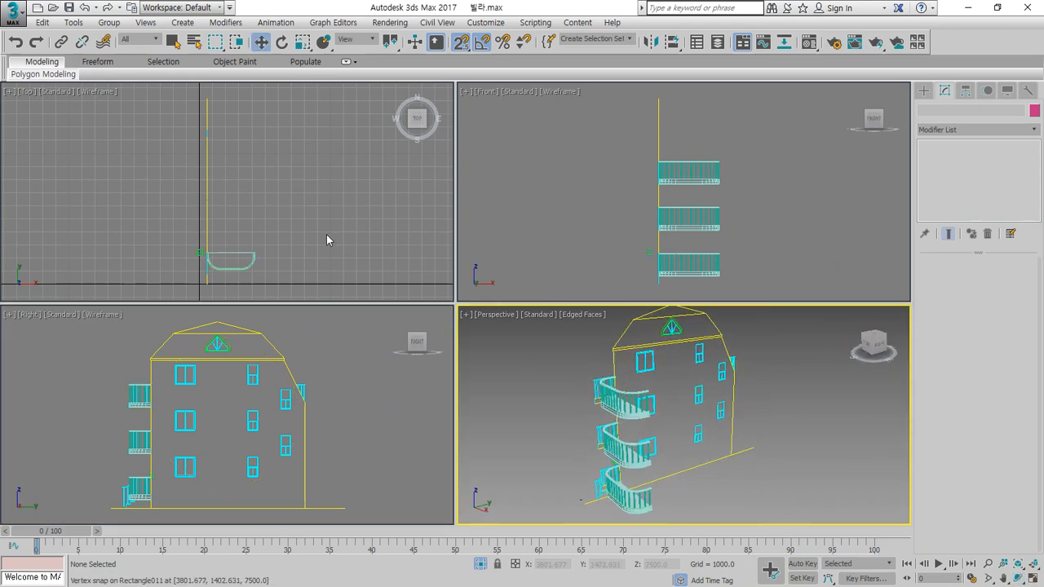
# End the isolation and hide all shapes to show the whole villa in a maximized perspective view.
pyautogui.click(73, 22)
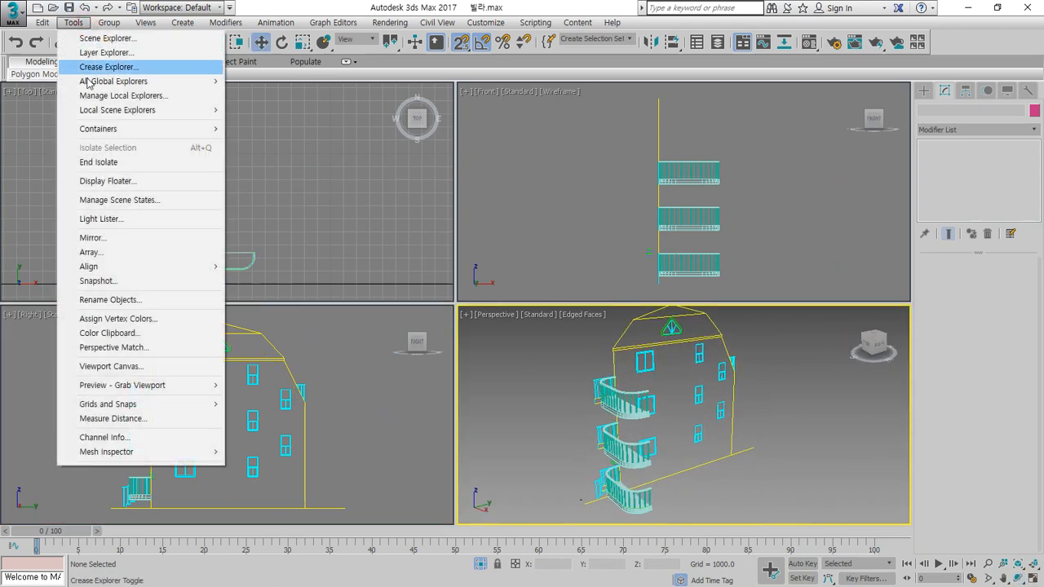
pyautogui.click(98, 162)
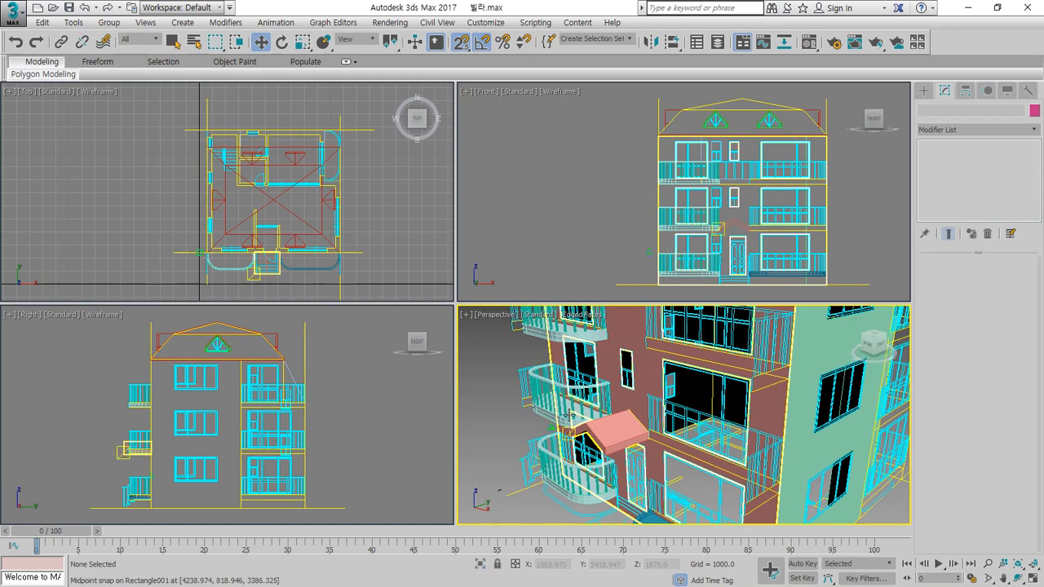
pyautogui.hotkey('shift', 's')
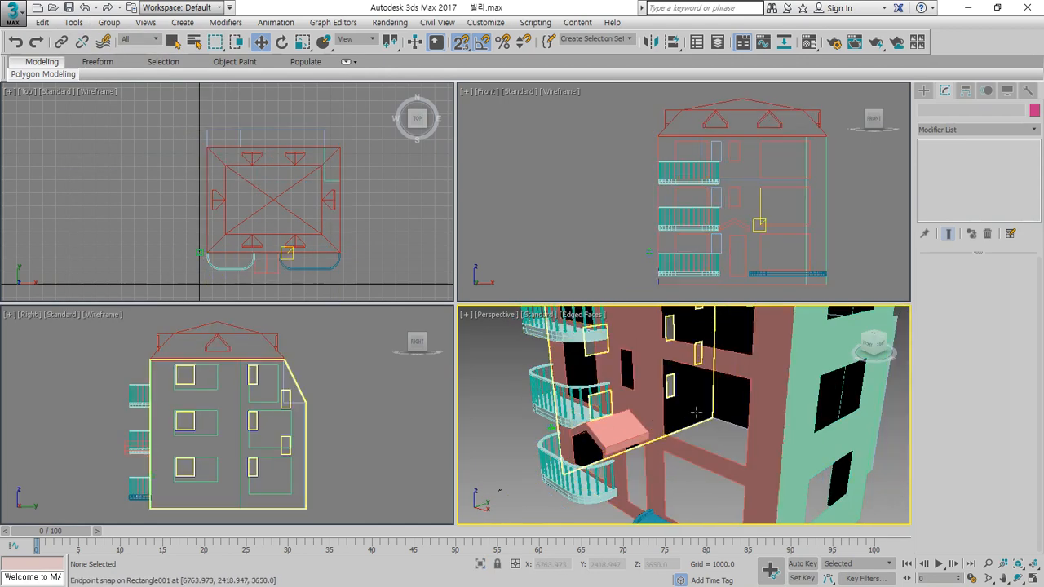
pyautogui.click(1034, 569)
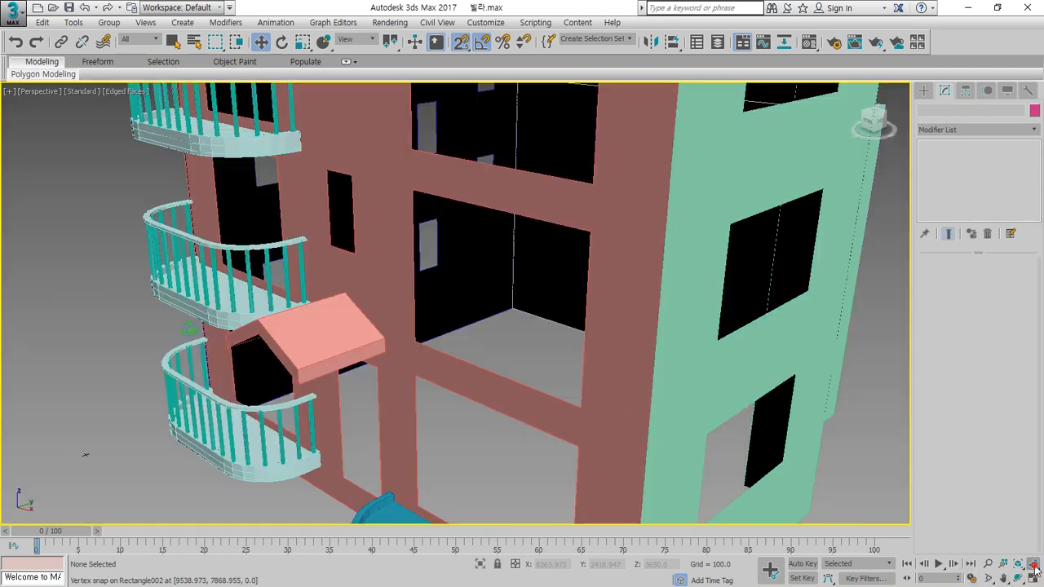
pyautogui.click(1034, 566)
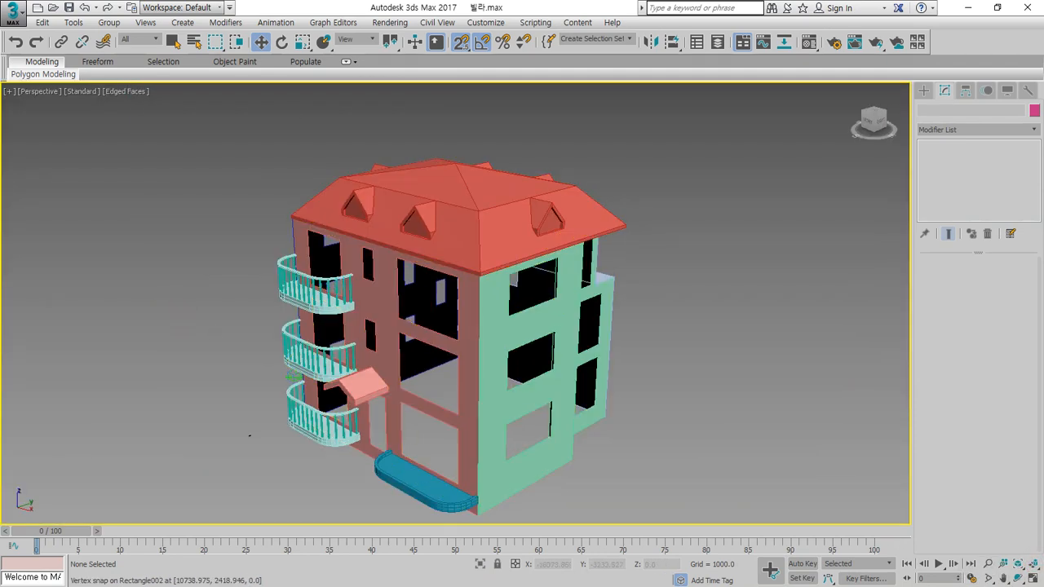